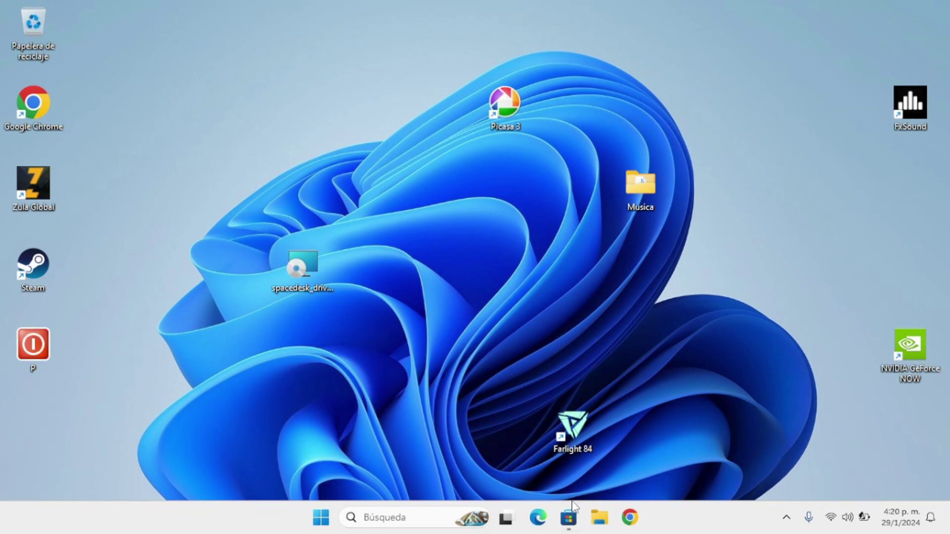
Step: Install Microsoft PC Manager from the Microsoft Store, and launch it to run the performance boost
left_click(568, 517)
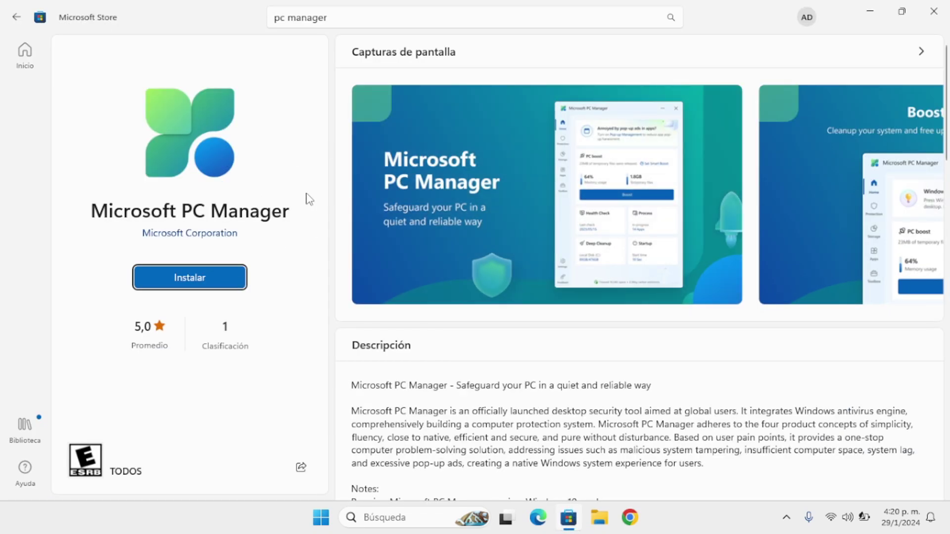
left_click(206, 287)
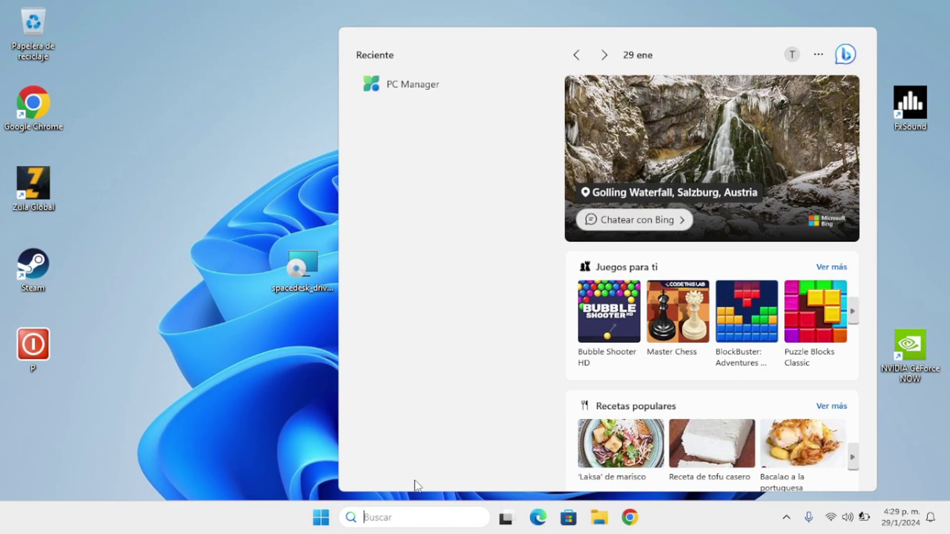
left_click(416, 84)
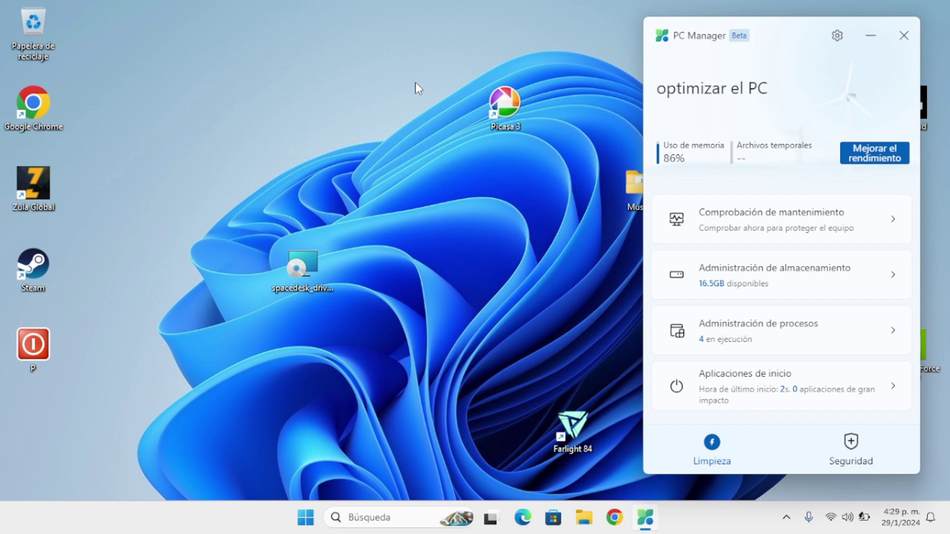
left_click(879, 157)
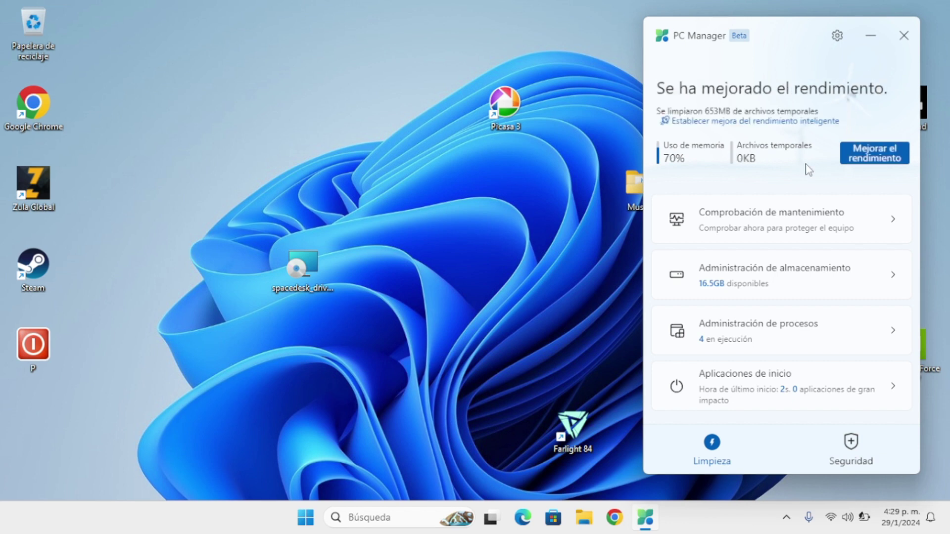
Step: Start the maintenance check and look through PC Manager's storage, process and startup app management sections
left_click(755, 236)
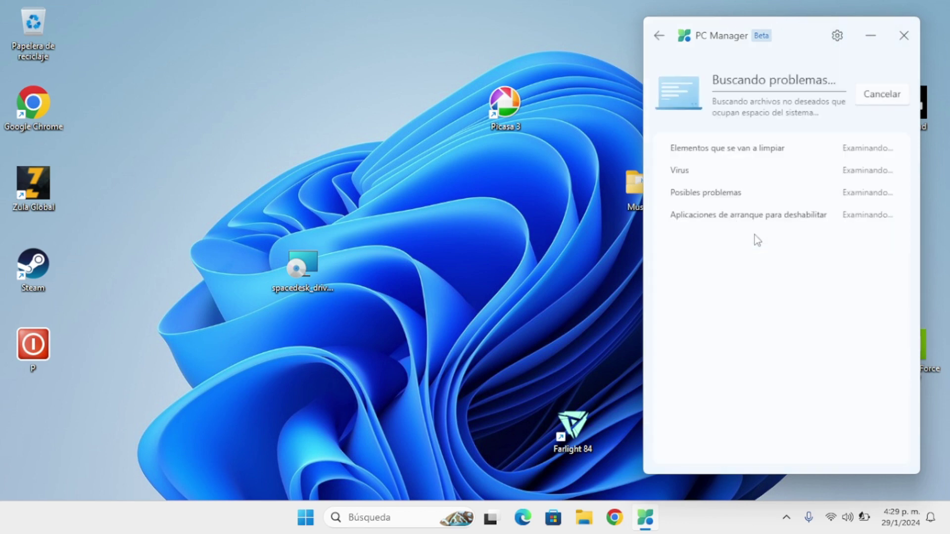
left_click(660, 37)
left_click(738, 276)
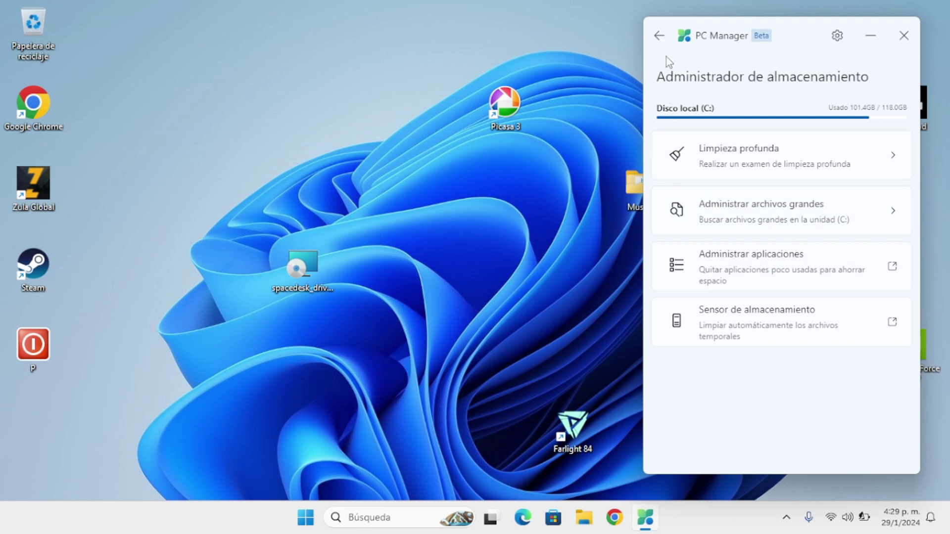
left_click(659, 35)
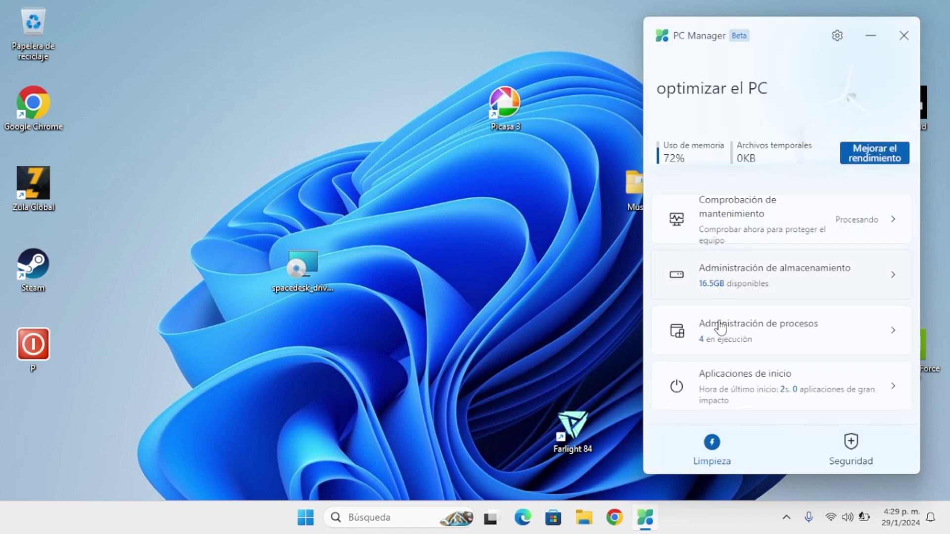
left_click(718, 341)
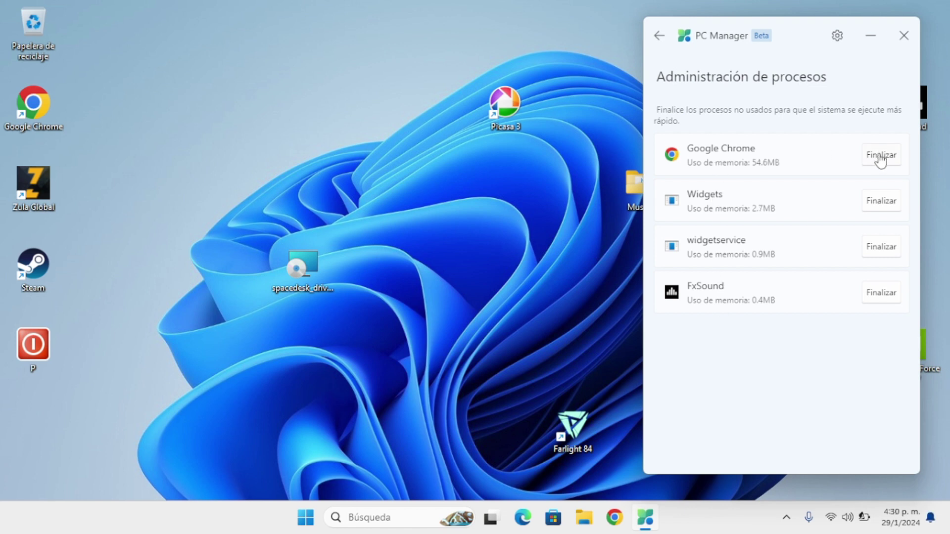
key("alt+Left")
left_click(729, 394)
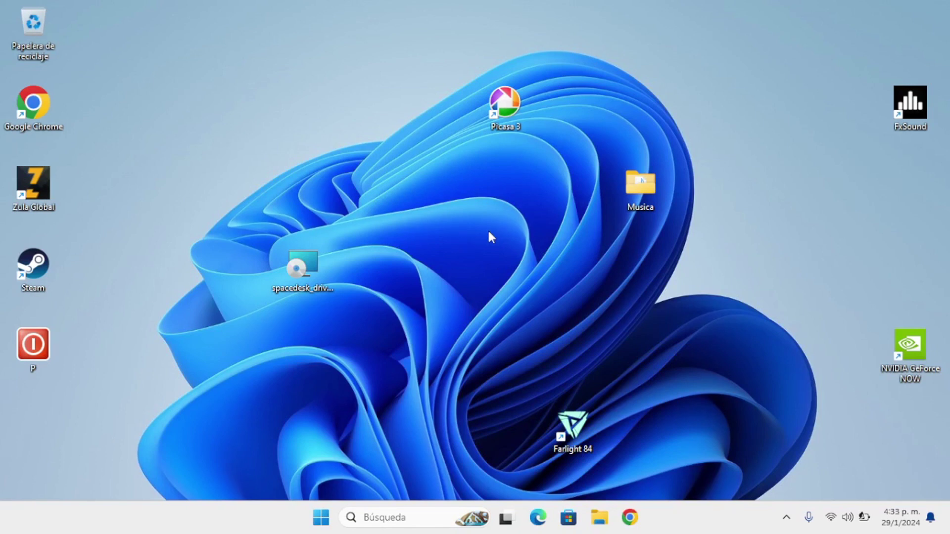
Step: Hide all icons on the Windows desktop
right_click(399, 182)
mouse_move(423, 193)
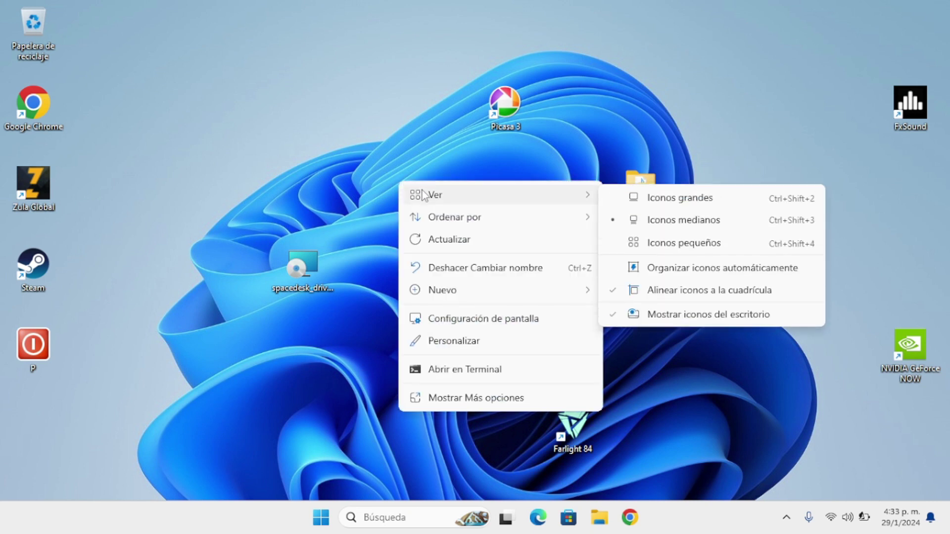
left_click(654, 319)
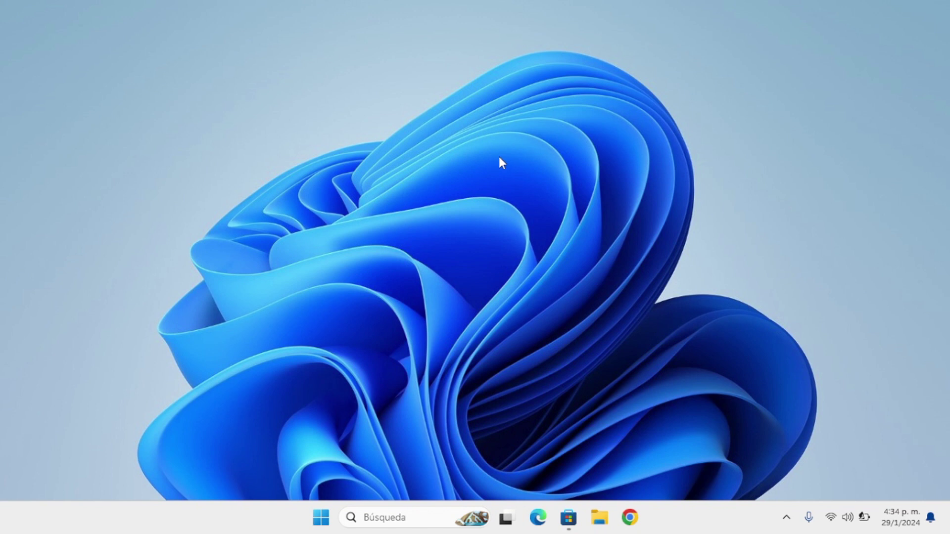
Step: Open the Microsoft Store, and set TranslucentTB's taskbar style for the Escritorio state to Claro
left_click(568, 517)
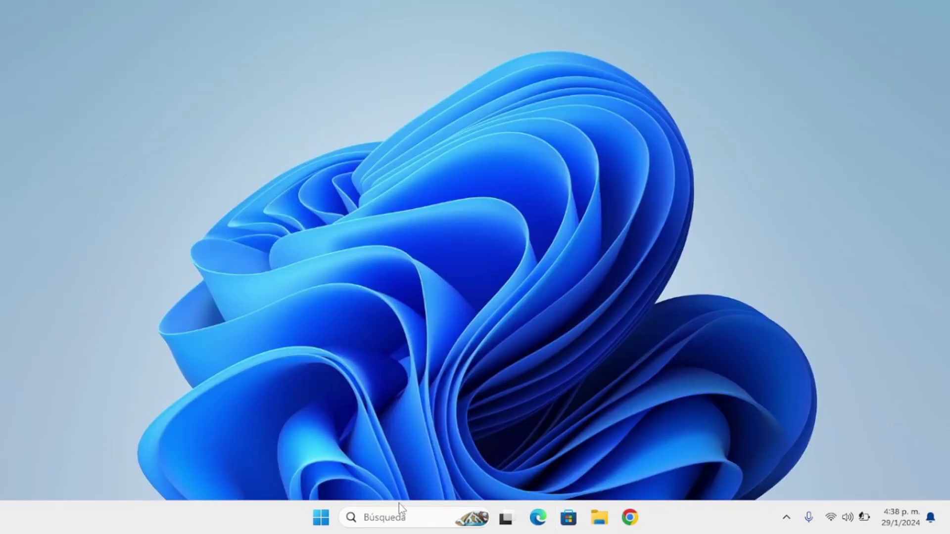
left_click(399, 517)
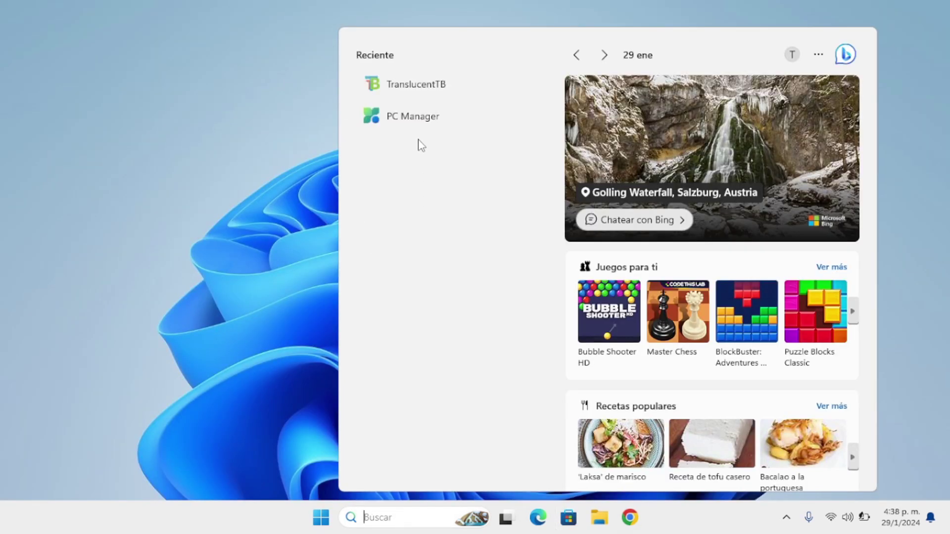
left_click(786, 523)
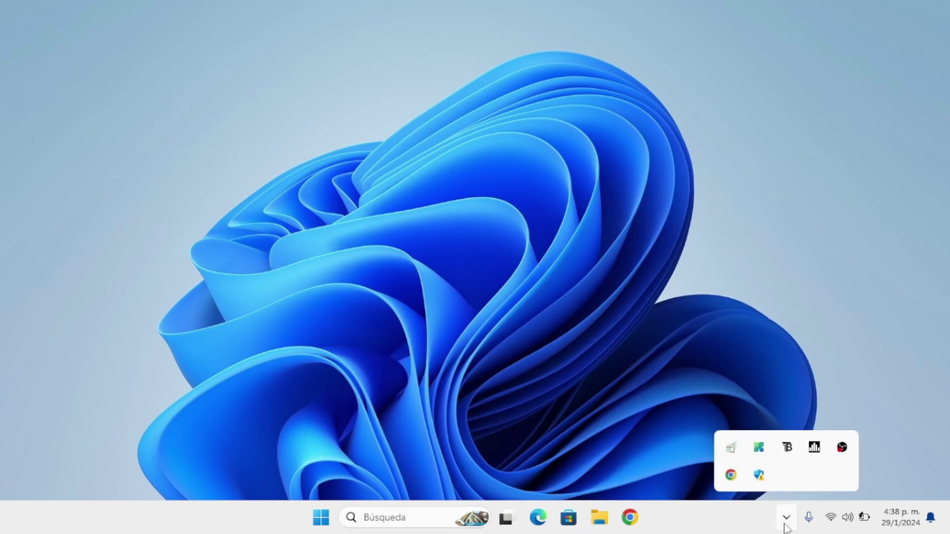
right_click(787, 448)
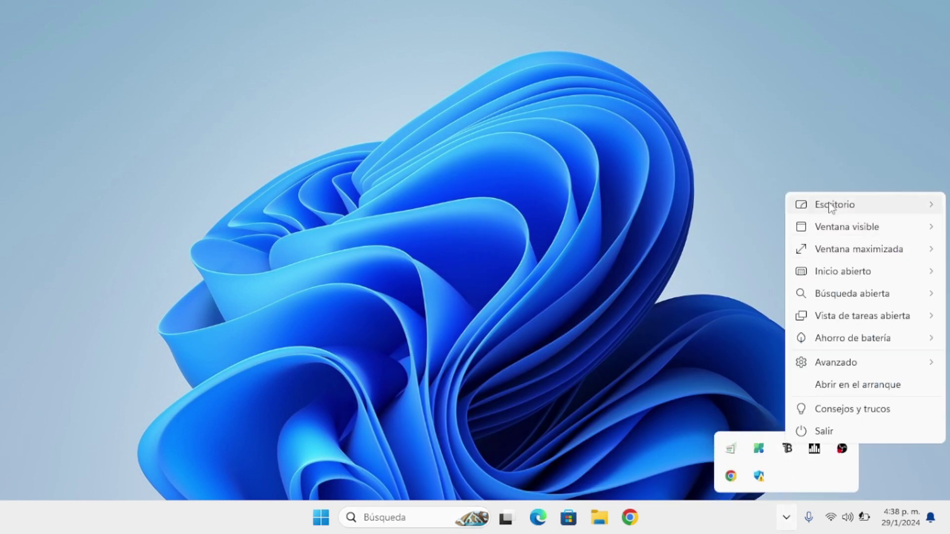
mouse_move(844, 202)
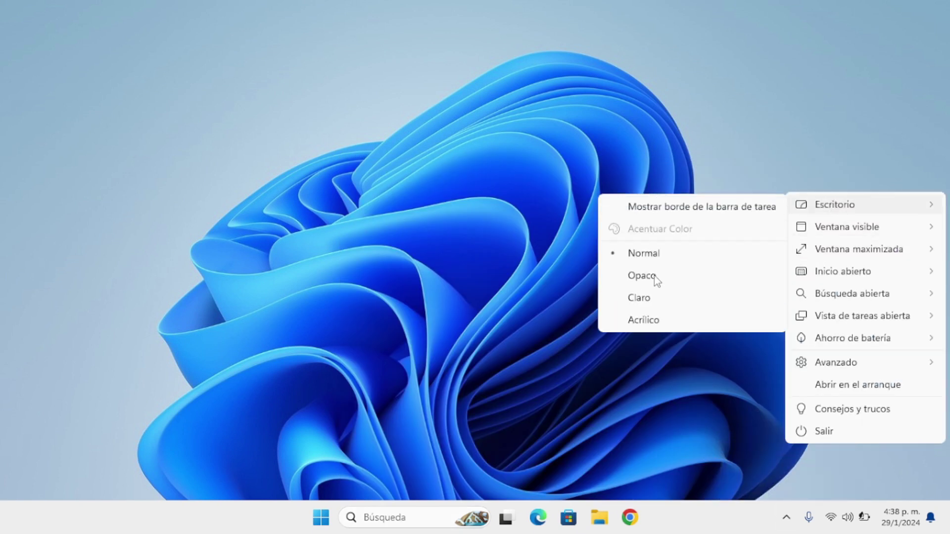
left_click(639, 298)
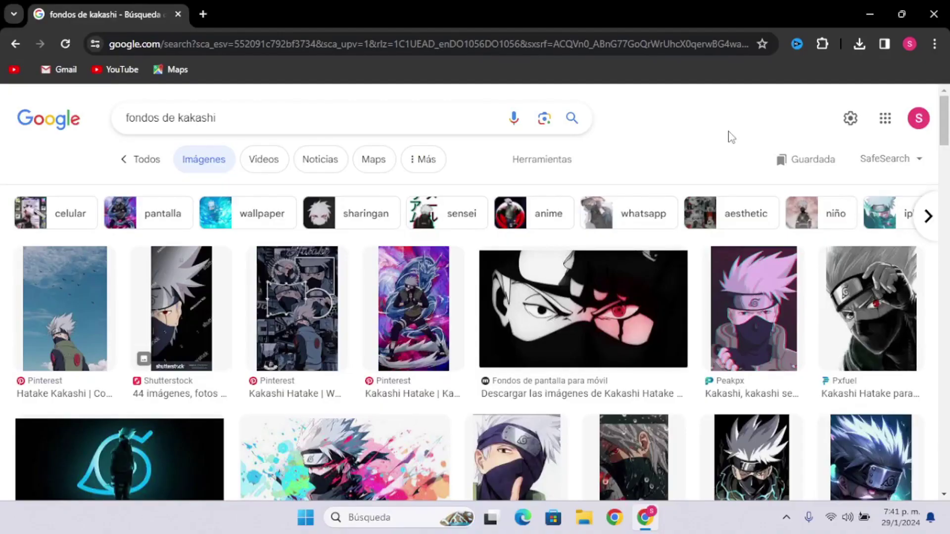
Step: Browse the Google image results for "fondos de kakashi" for a suitable desktop wallpaper
scroll(732, 137, "down", 4)
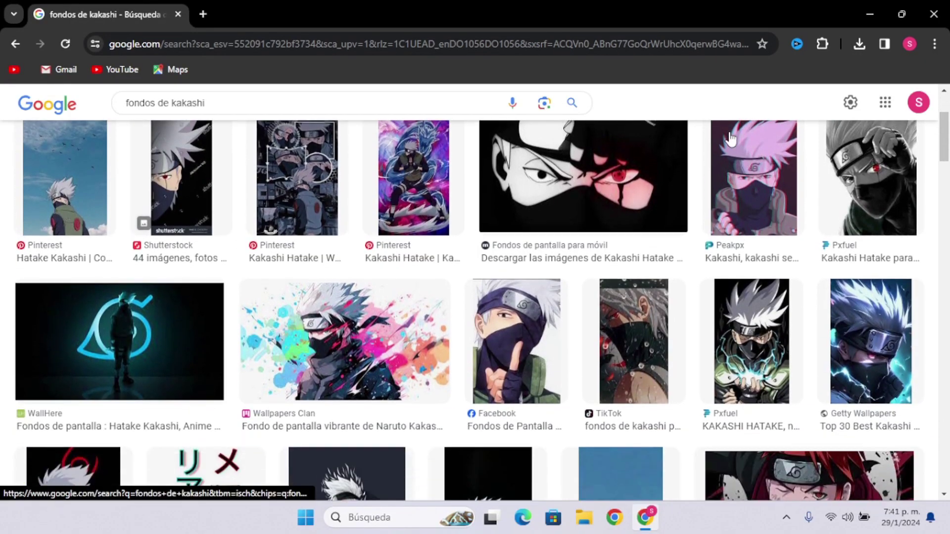
scroll(731, 139, "down", 6)
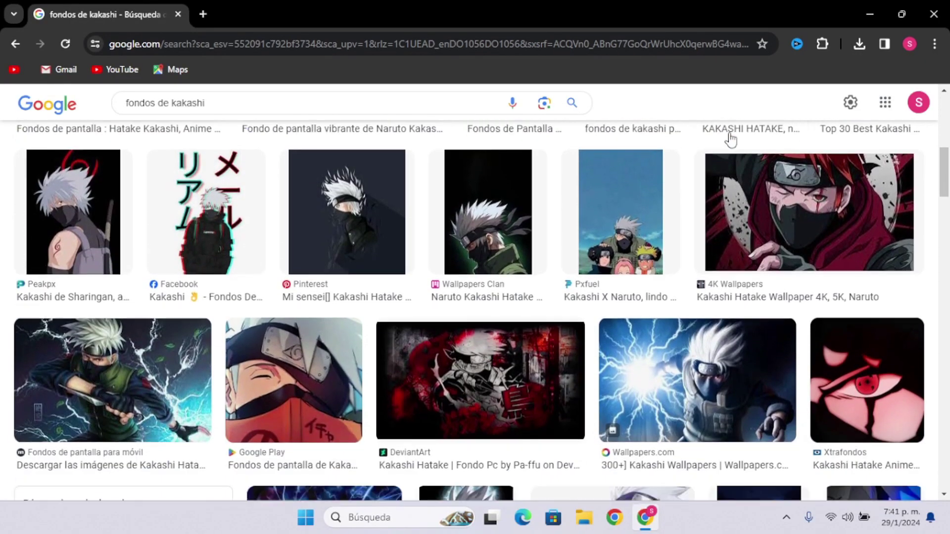
scroll(784, 178, "down", 7)
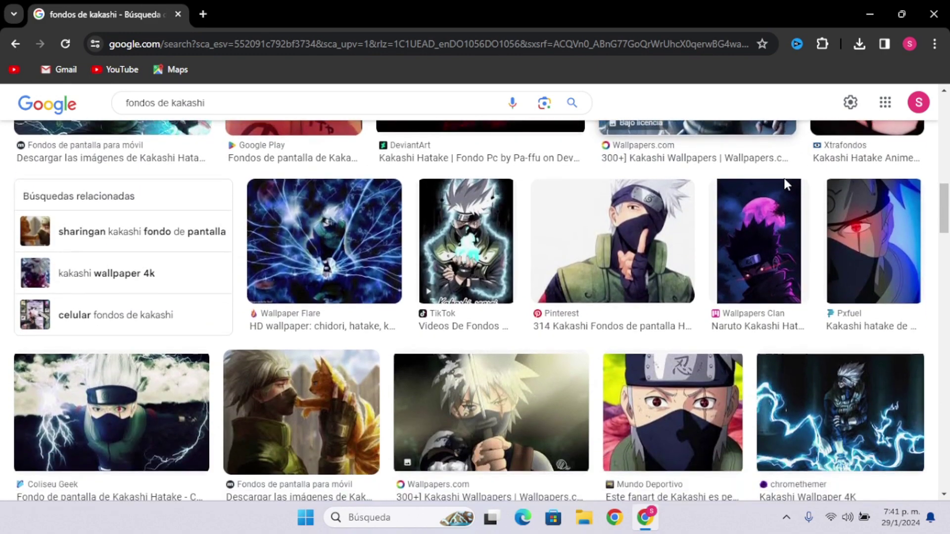
scroll(782, 193, "down", 8)
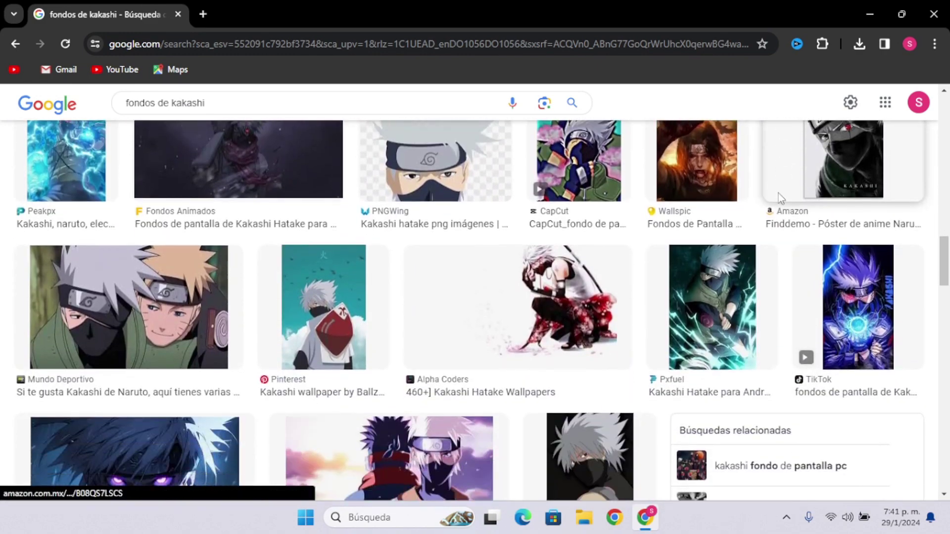
scroll(778, 202, "down", 5)
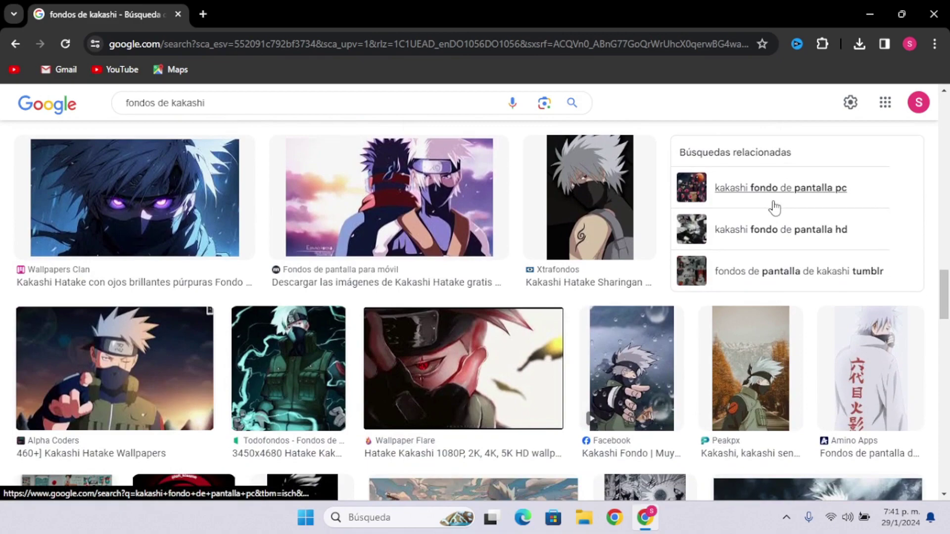
scroll(775, 207, "down", 2)
scroll(775, 208, "down", 7)
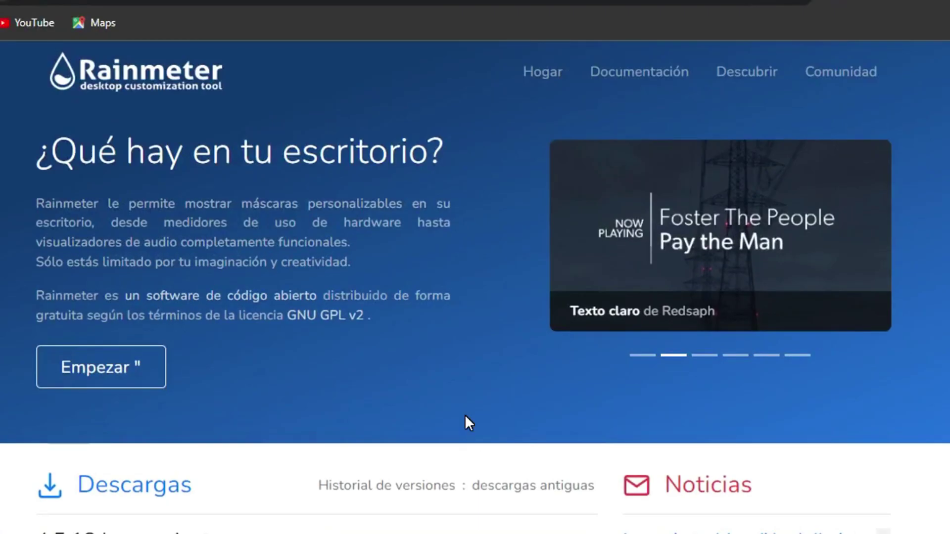
Step: Download the Rainmeter 4.5.18 installer from the Rainmeter website and run it as administrator
scroll(346, 272, "down", 4)
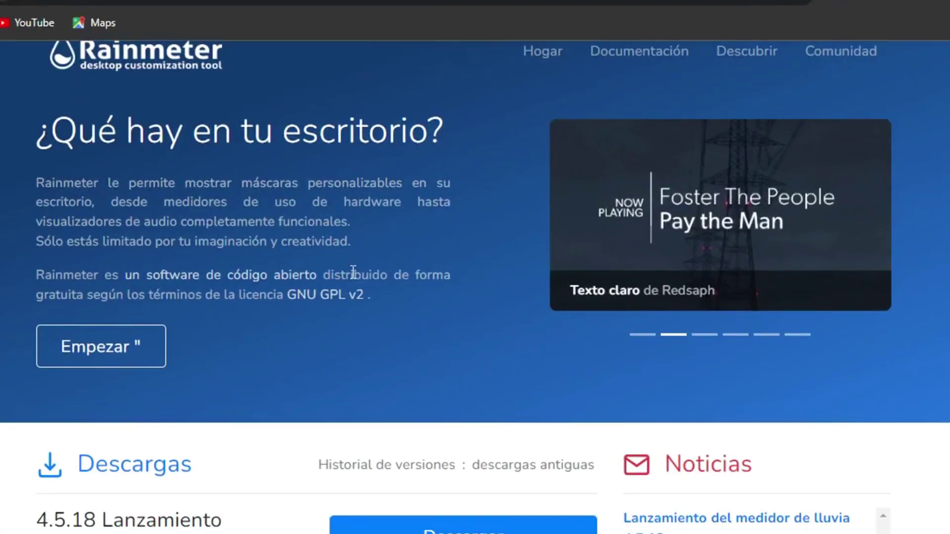
left_click(365, 382)
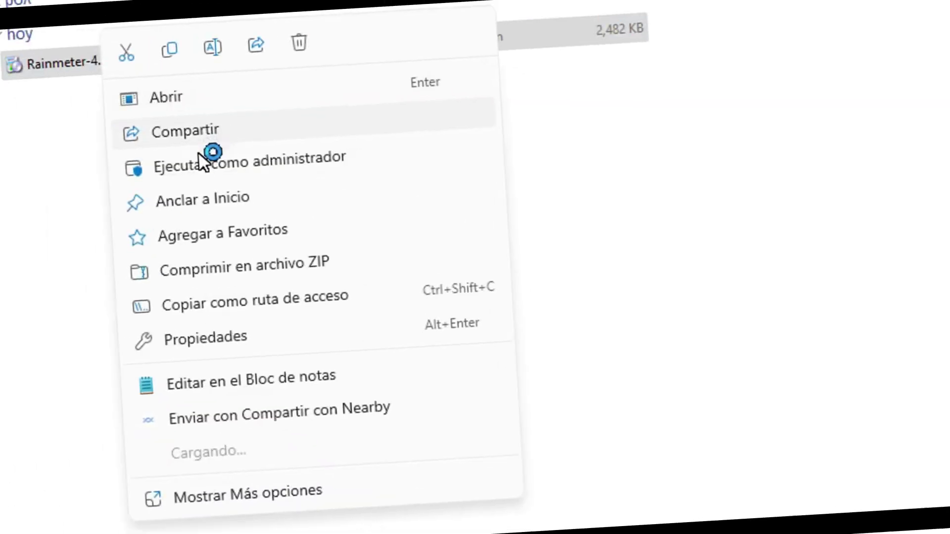
left_click(201, 157)
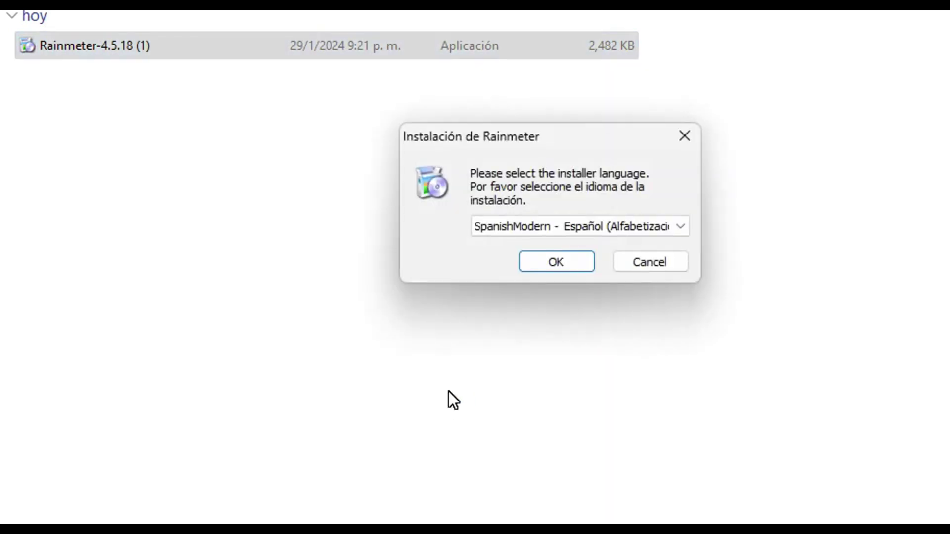
Step: Install Rainmeter in Spanish with the standard installation, 64-bit version and launch at startup, and run it on finishing
left_click(546, 259)
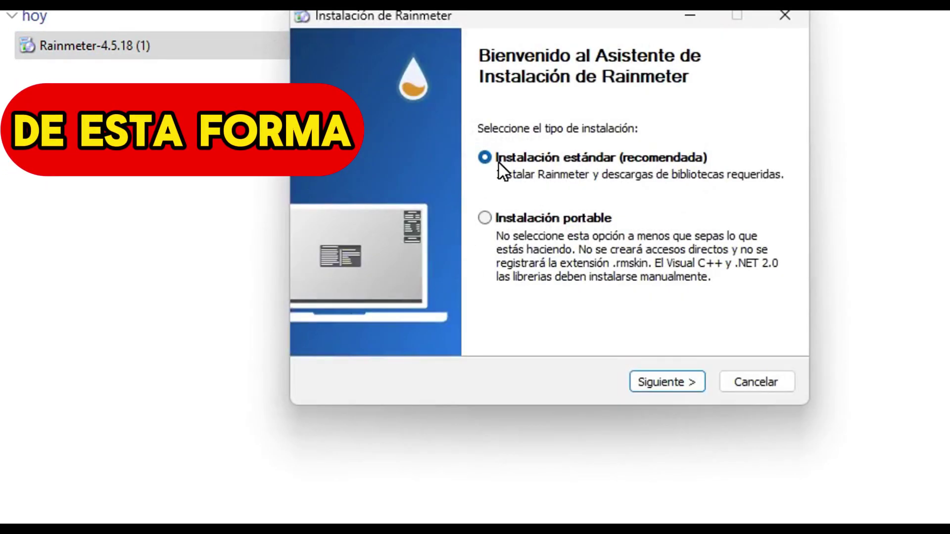
left_click(669, 389)
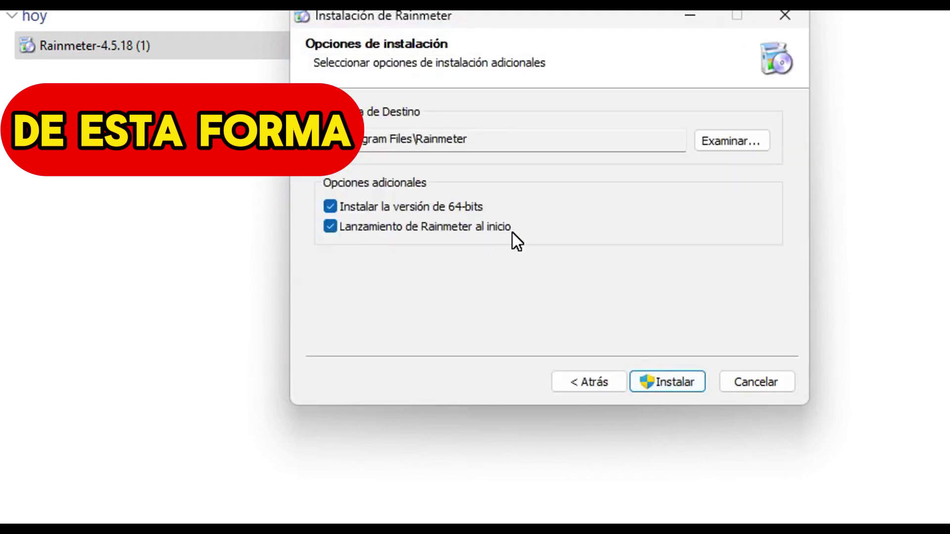
left_click(659, 385)
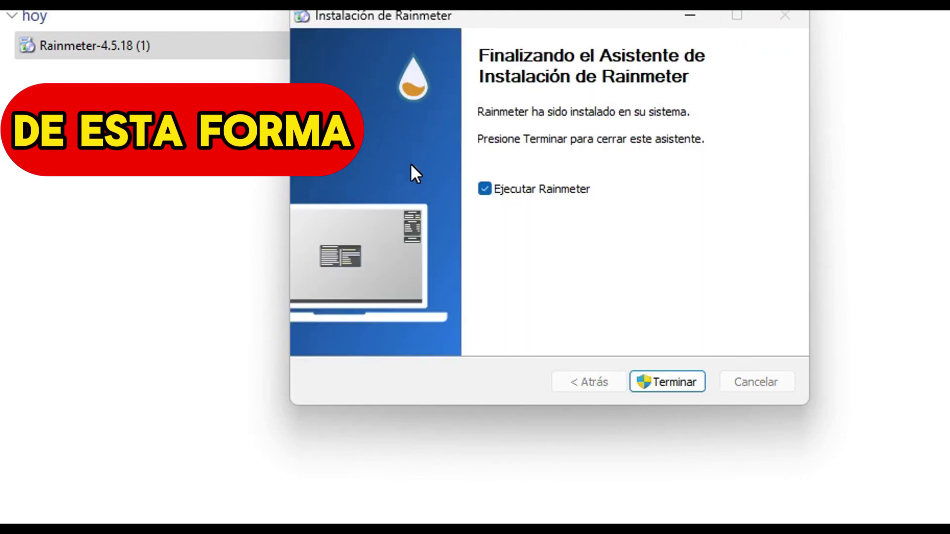
left_click(679, 388)
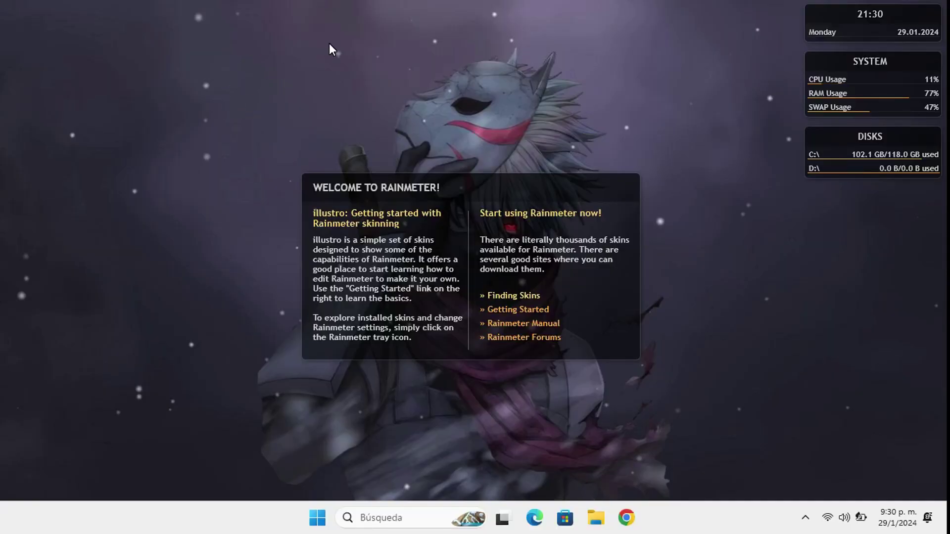
Step: Unload the default illustro Clock, System, Disk and Welcome skins from the desktop
right_click(828, 40)
mouse_move(859, 65)
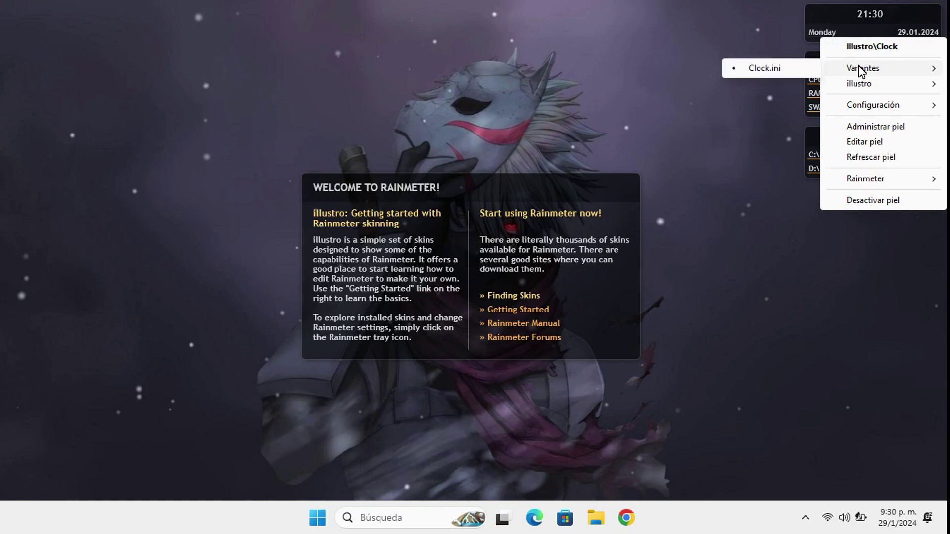
left_click(795, 72)
right_click(820, 73)
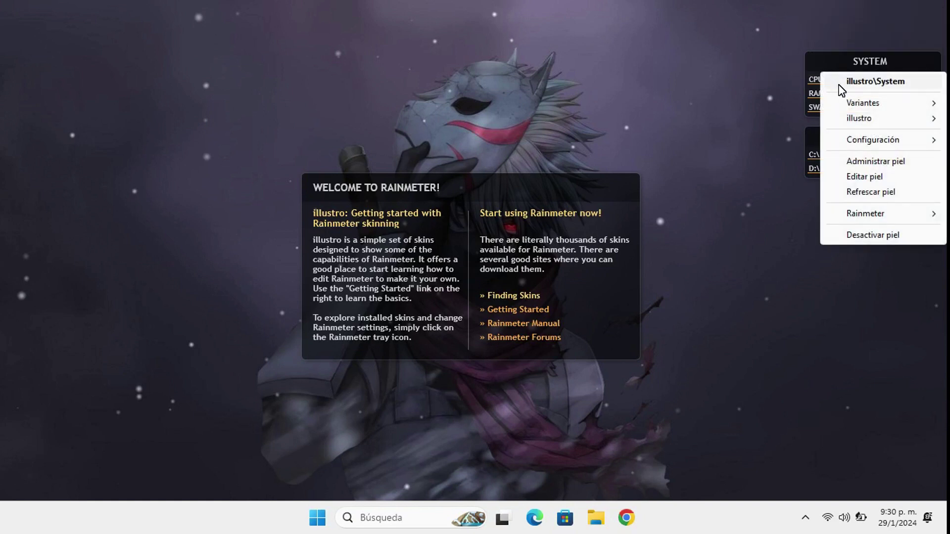
mouse_move(861, 103)
left_click(809, 106)
right_click(841, 134)
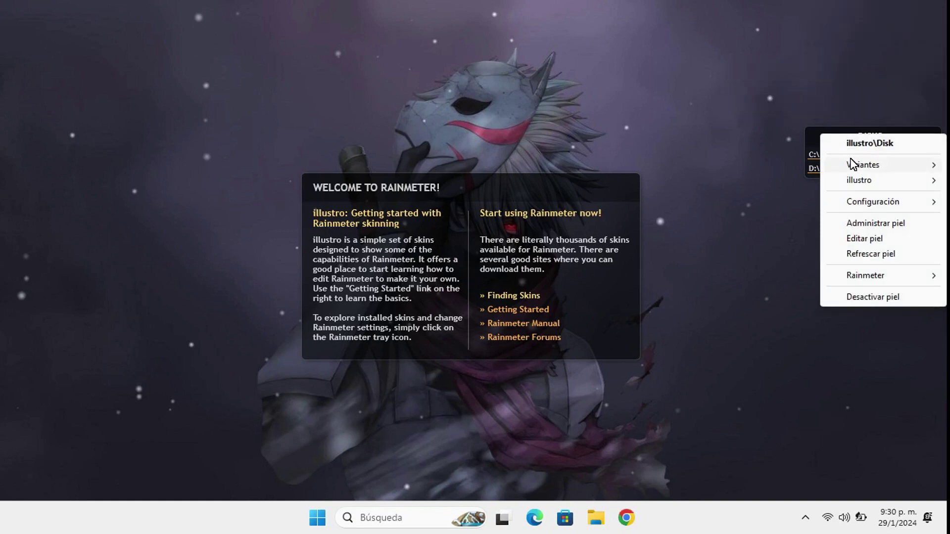
mouse_move(845, 164)
left_click(772, 181)
right_click(581, 178)
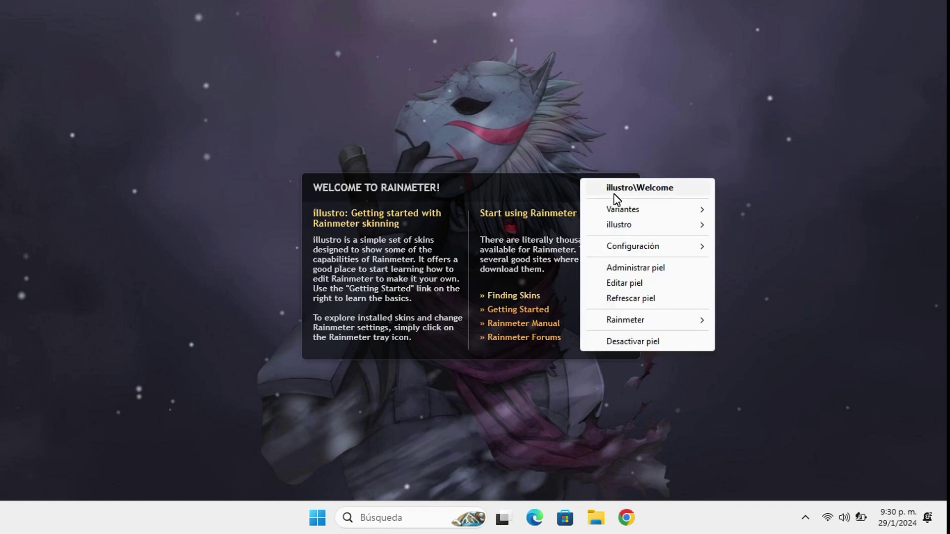
mouse_move(622, 212)
left_click(748, 209)
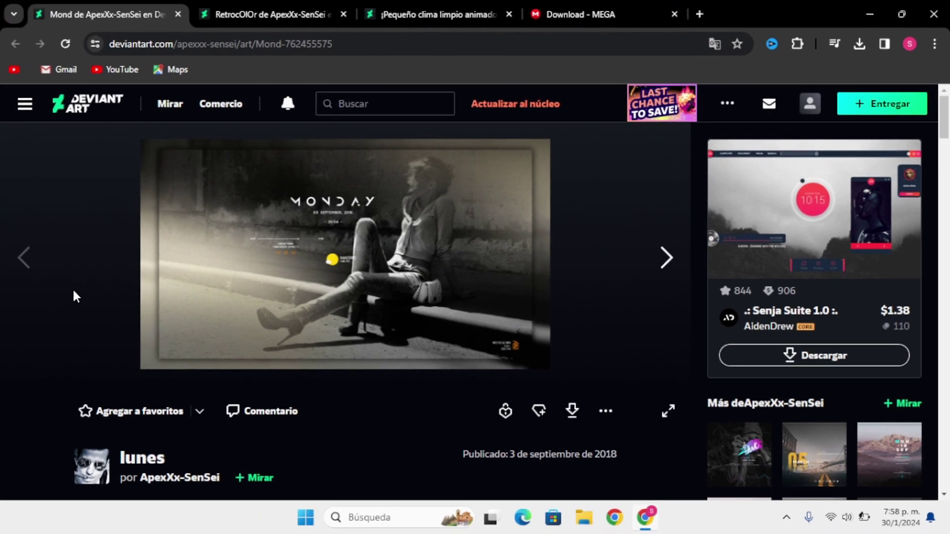
Step: Download the Mond and RetrOcOlOr skins from DeviantArt and Complementos - Setup Plus (Look 1).rar from MEGA
left_click(572, 411)
left_click(237, 14)
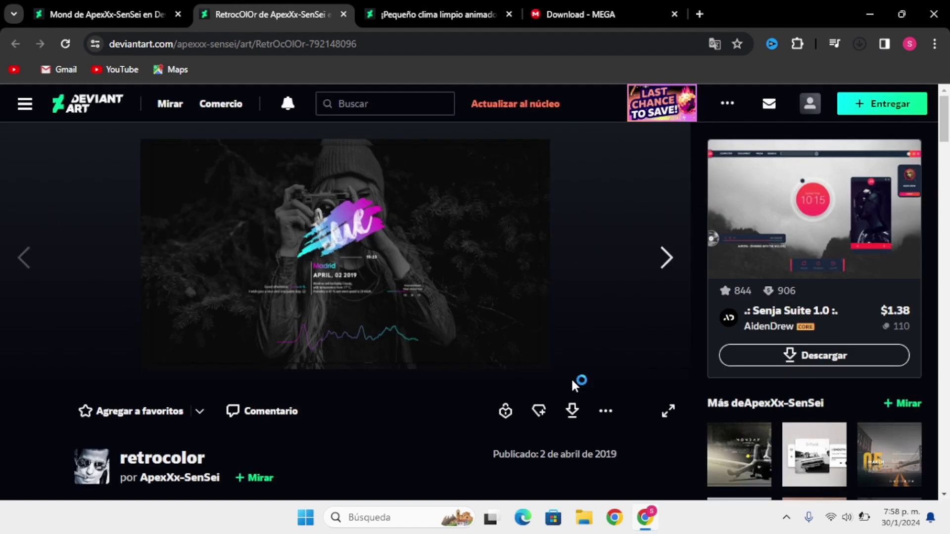
left_click(552, 7)
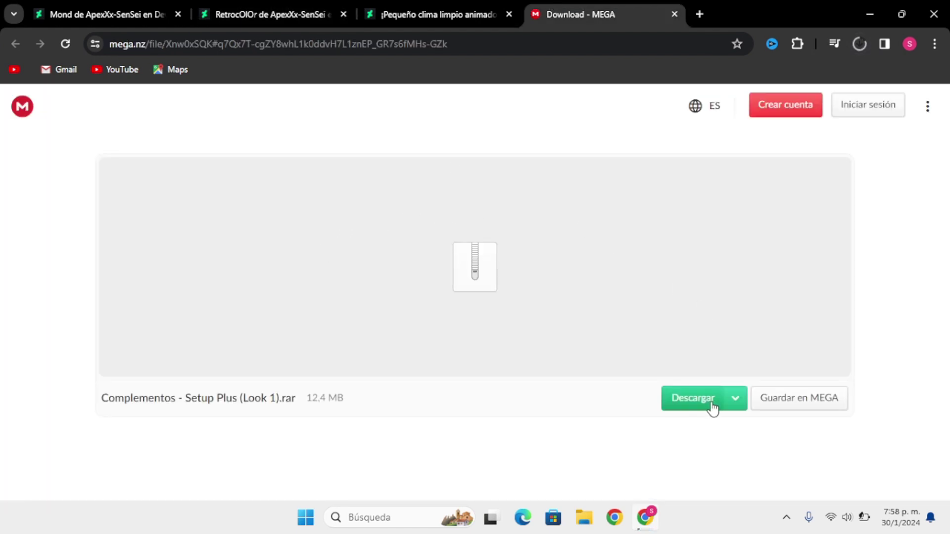
left_click(693, 398)
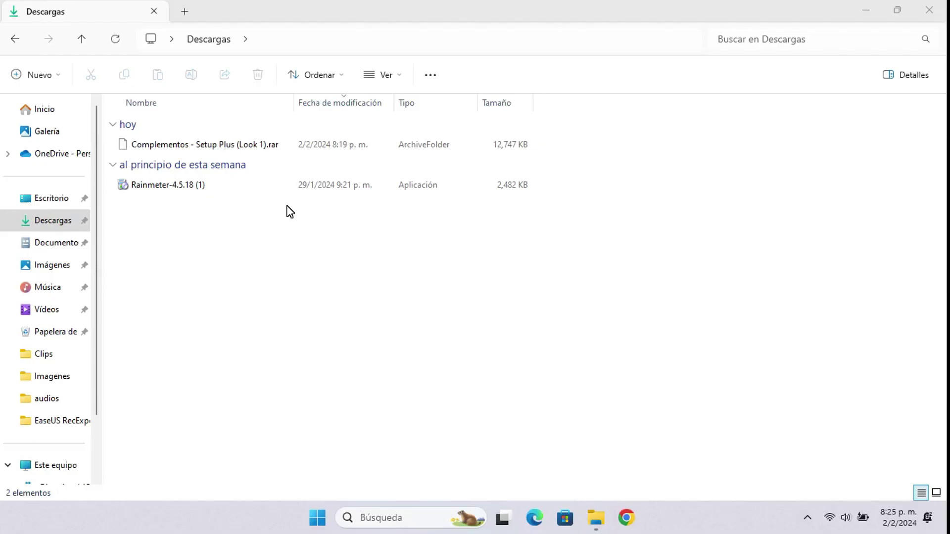
Step: Extract Complementos - Setup Plus (Look 1).rar with WinRAR into its own folder inside Descargas and open that folder
left_click(286, 151)
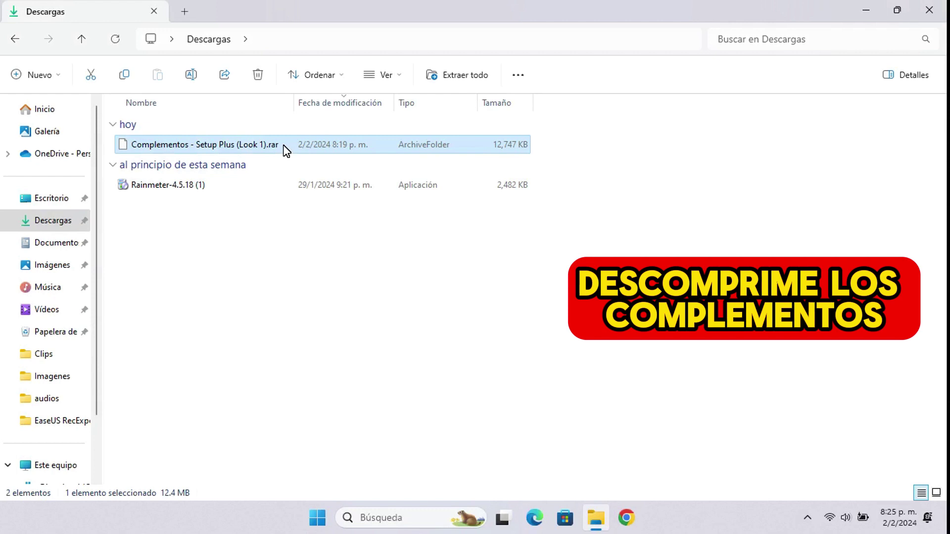
right_click(286, 151)
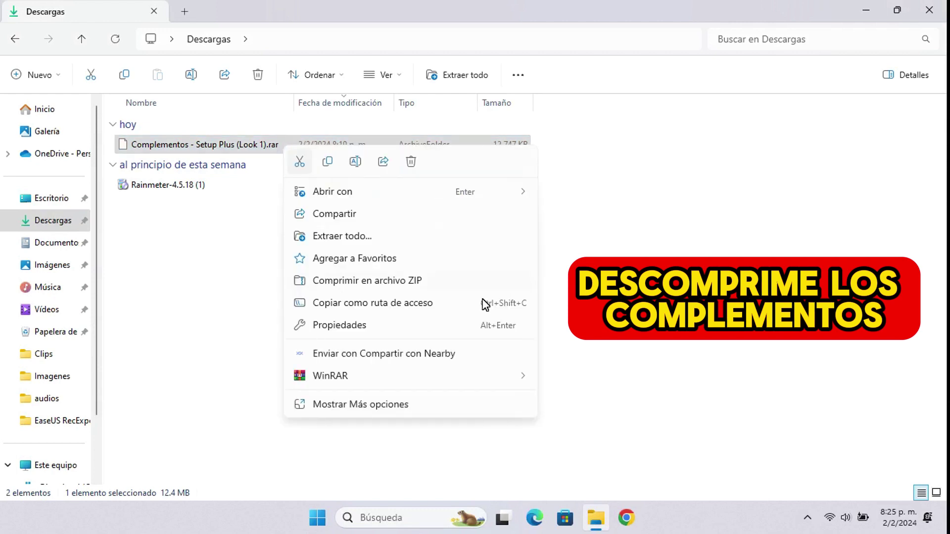
mouse_move(357, 385)
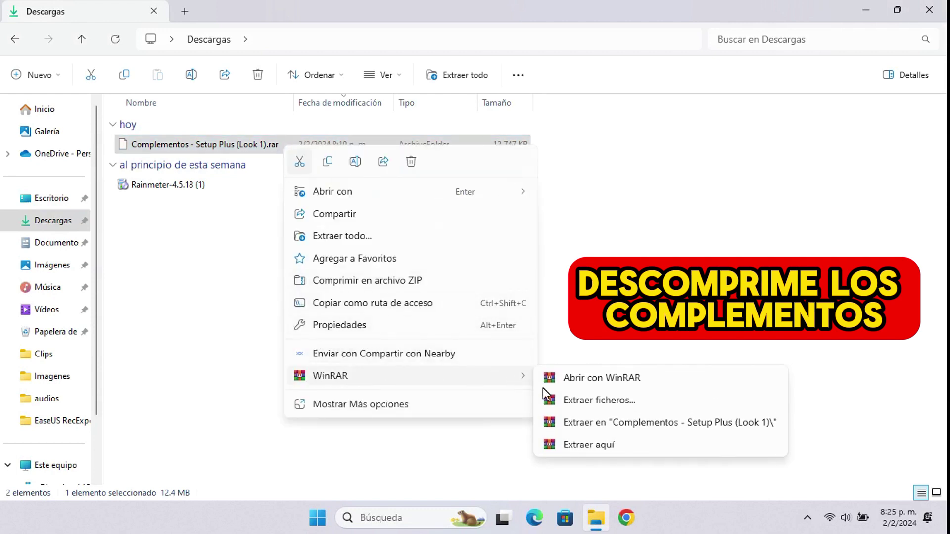
left_click(590, 402)
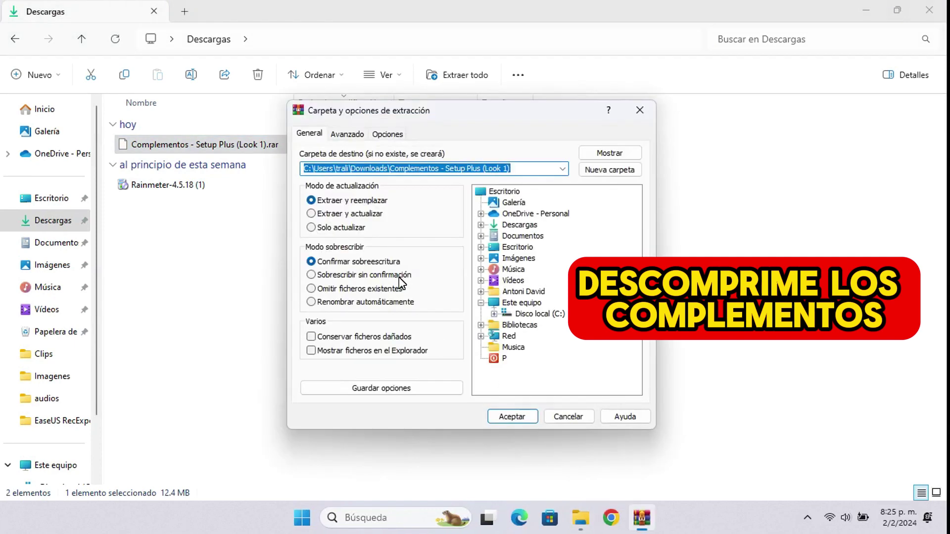
left_click(515, 417)
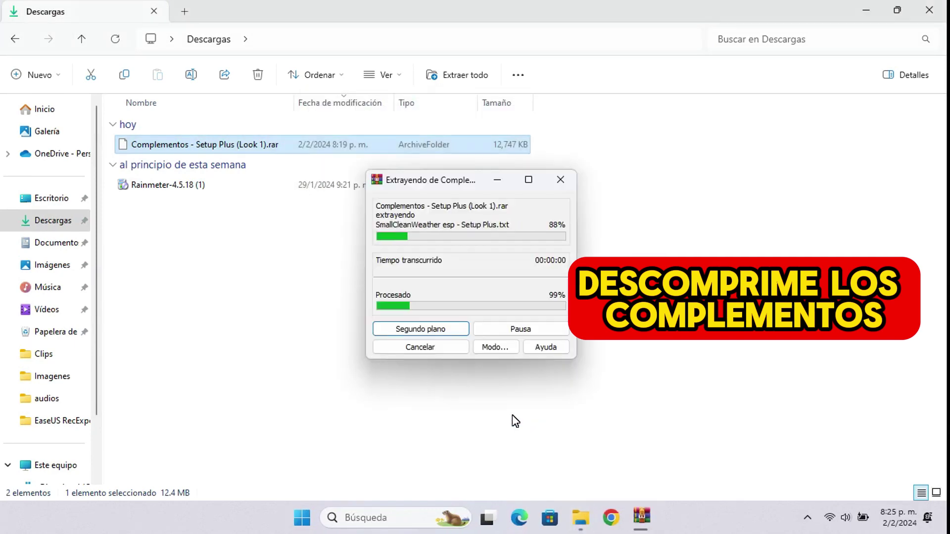
left_click(357, 322)
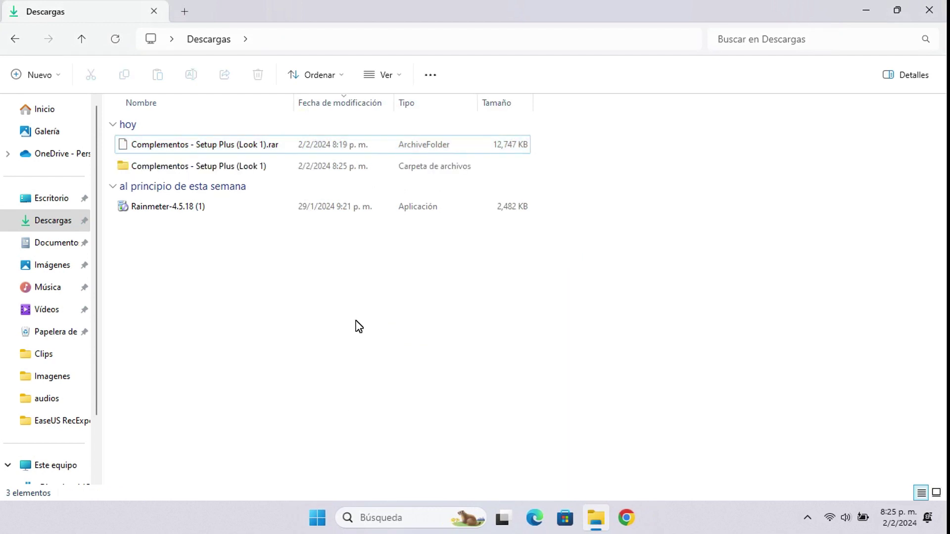
double_click(255, 171)
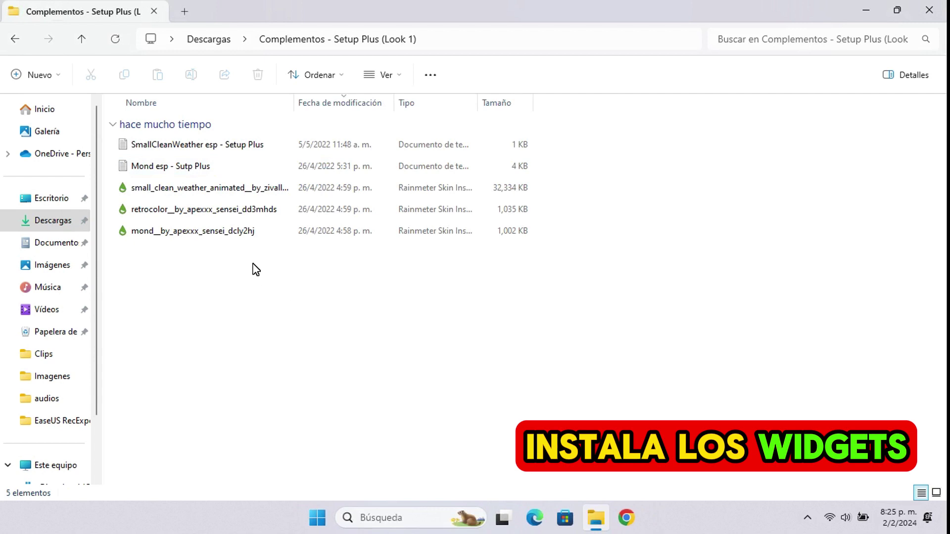
Step: Install the Mond and RetrOcOlOr skin packages without applying their included layouts
double_click(249, 235)
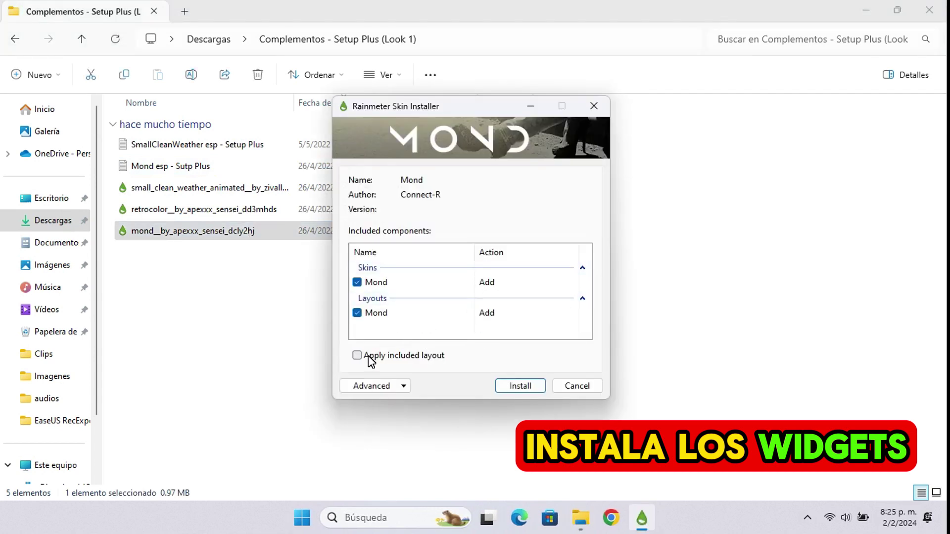
left_click(524, 386)
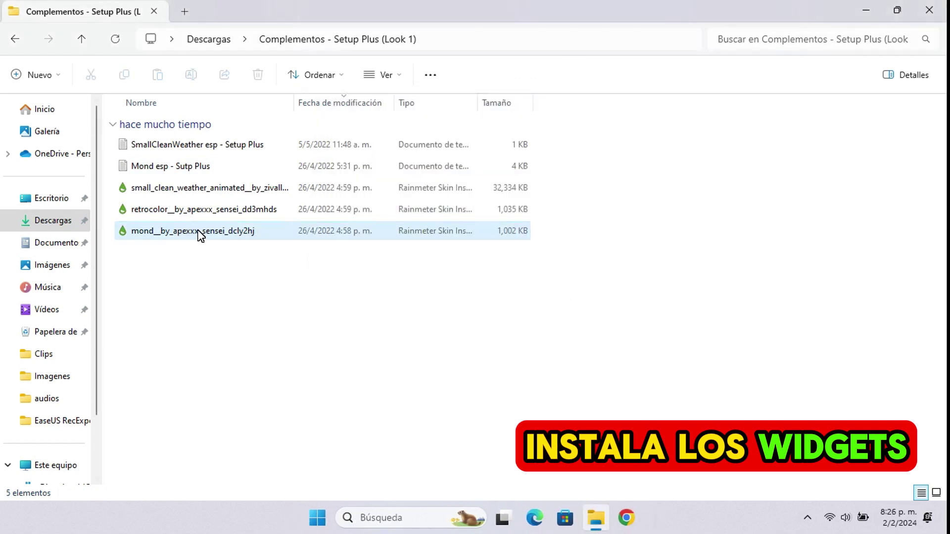
double_click(189, 209)
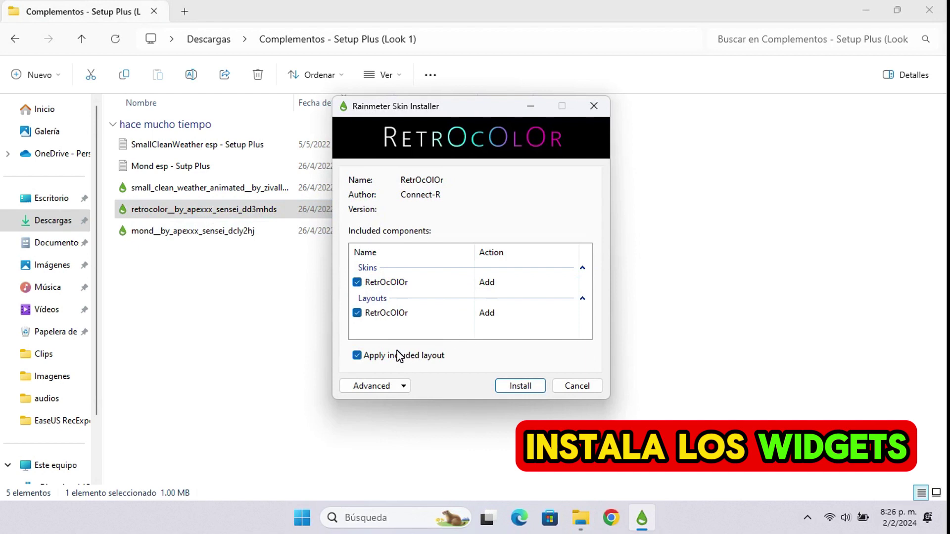
left_click(524, 387)
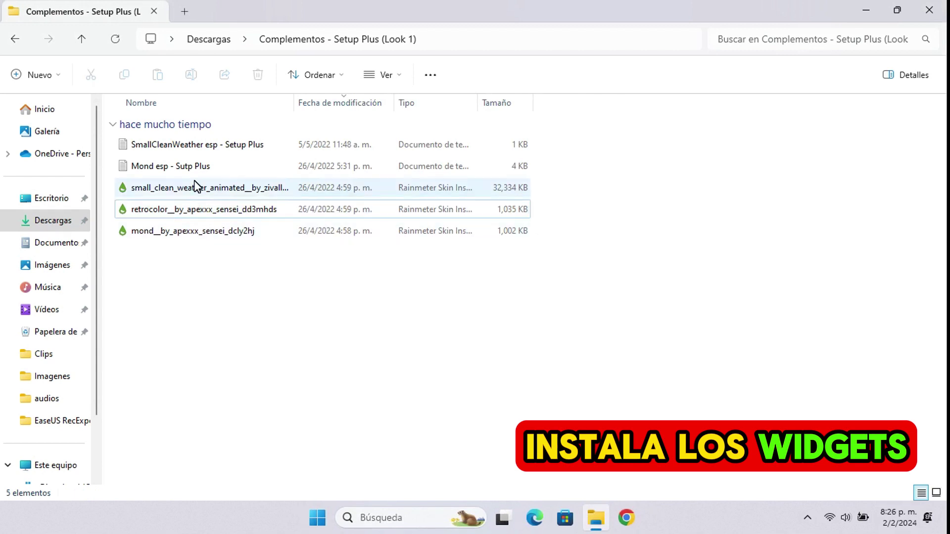
Step: Install the Small Clean Weather skin package without loading its included skins
double_click(196, 189)
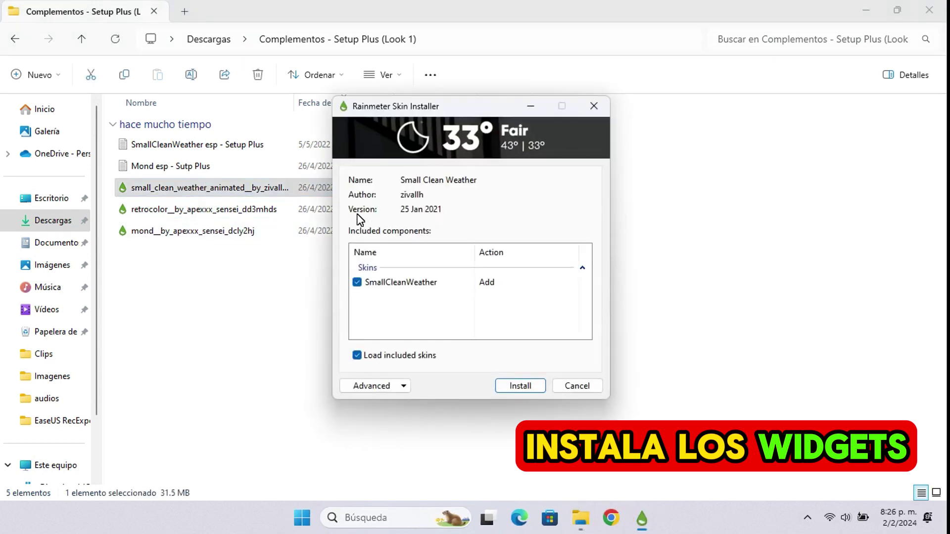
left_click(358, 355)
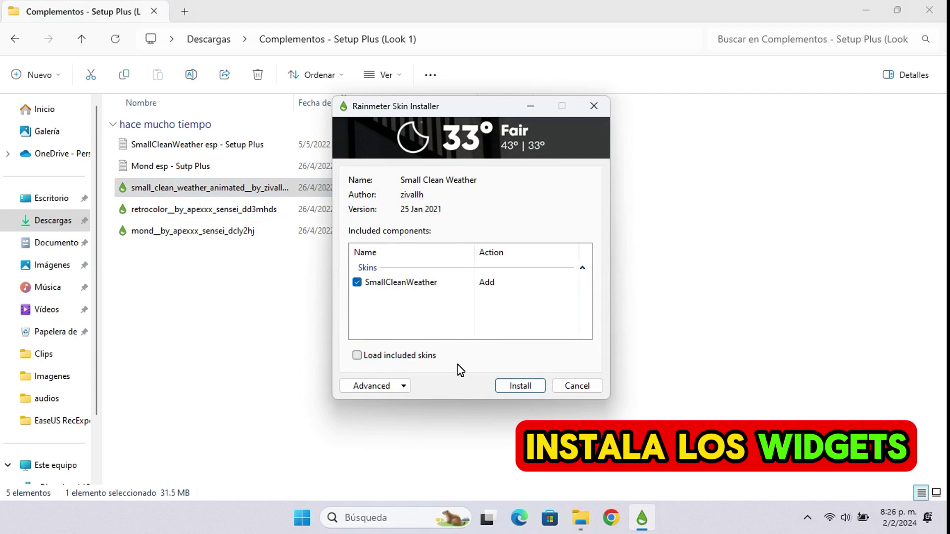
left_click(501, 384)
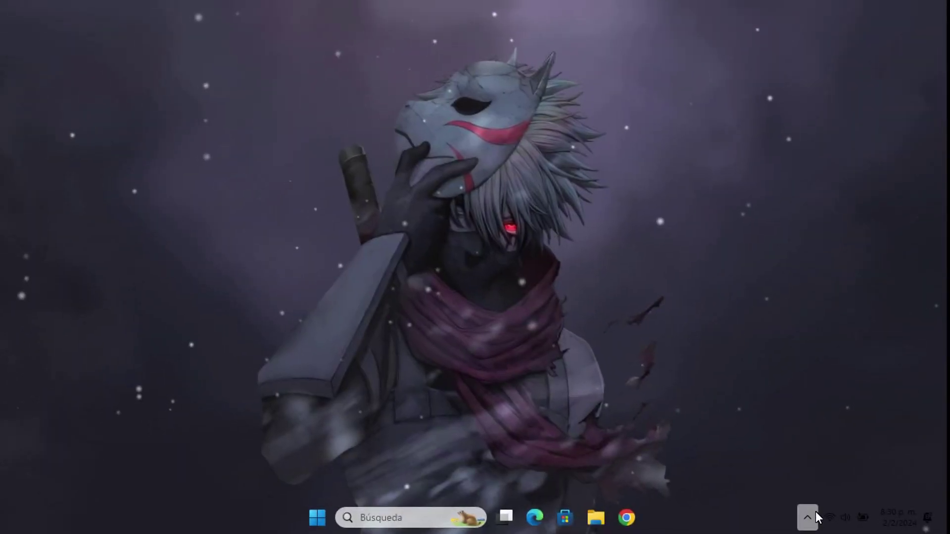
Step: Activate Mond's Clock.ini skin in the Rainmeter manager and place the clock at the horizontal centre of the desktop, over the wallpaper figure
left_click(808, 518)
right_click(750, 450)
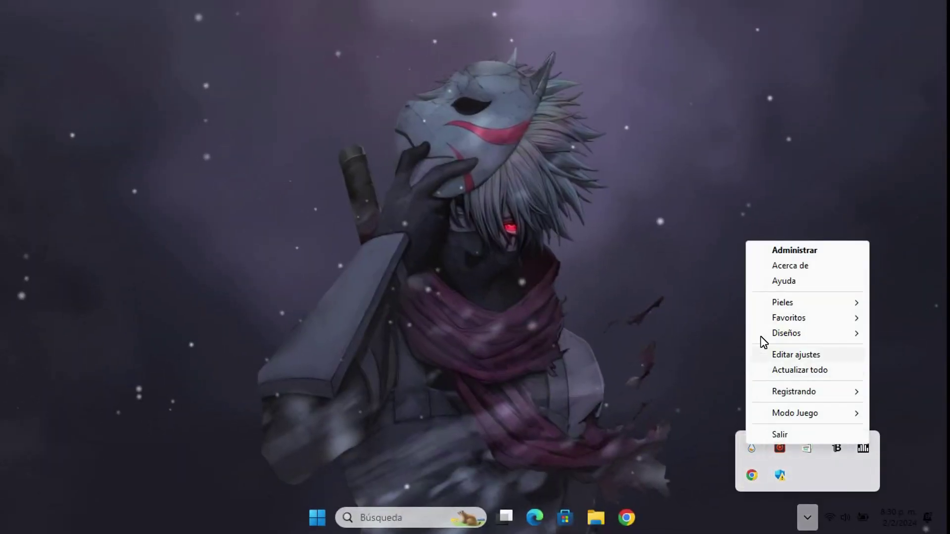
left_click(775, 251)
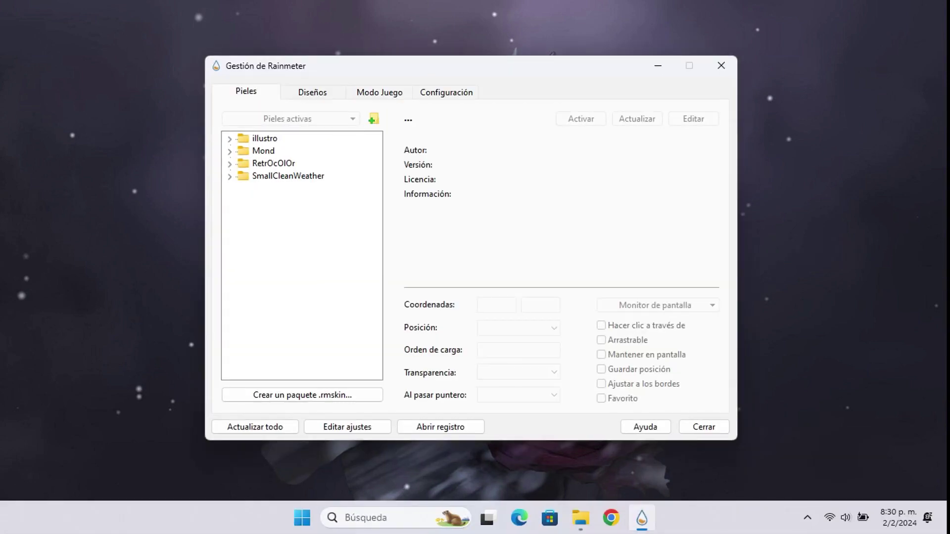
left_click(229, 150)
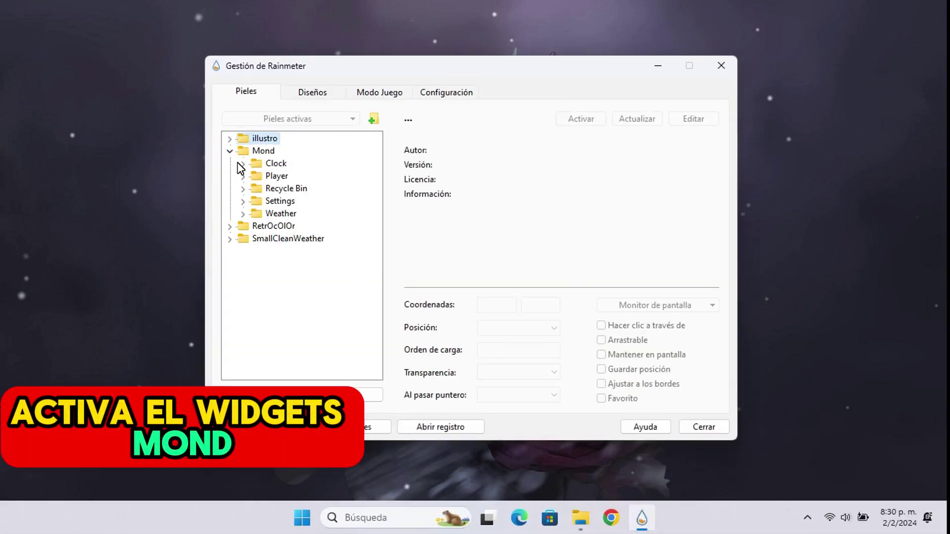
left_click(258, 151)
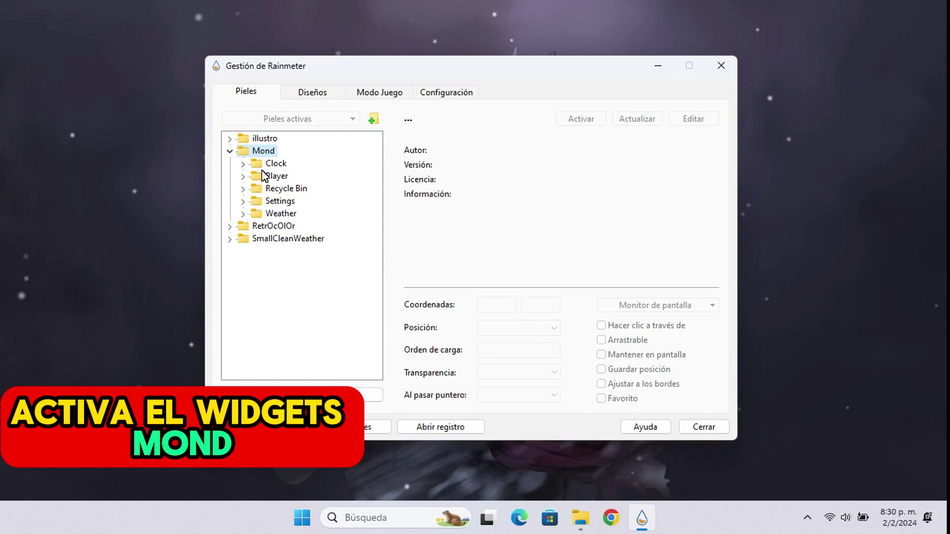
left_click(259, 166)
left_click(243, 164)
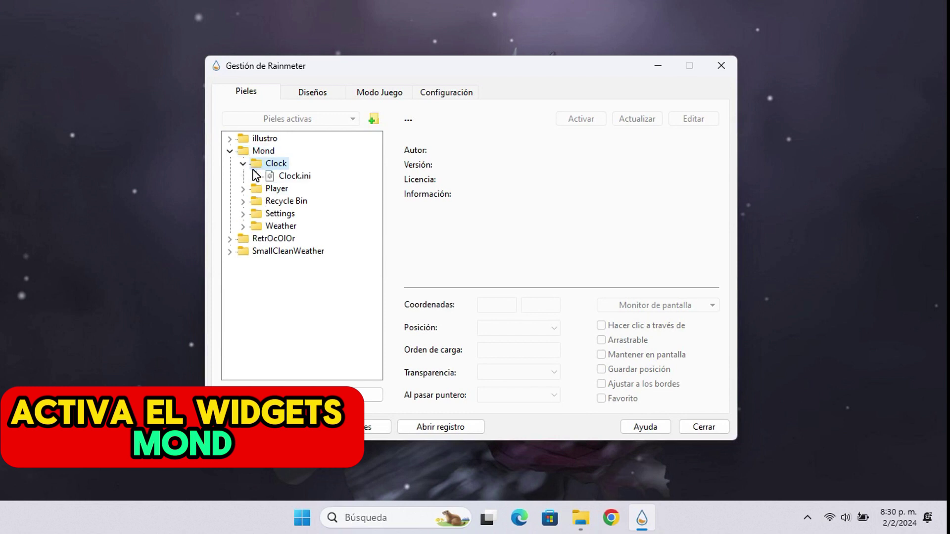
left_click(280, 177)
left_click(583, 121)
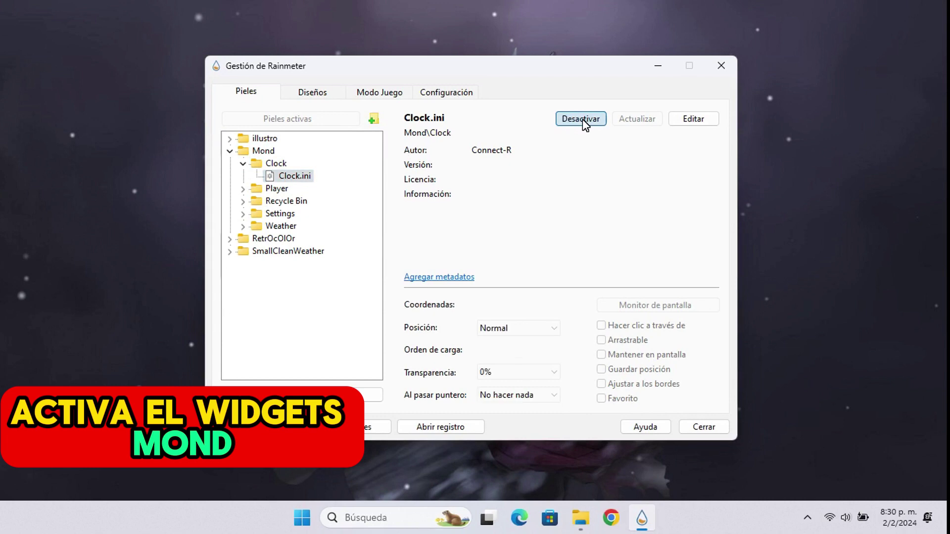
left_click(660, 68)
left_click_drag(271, 35, 497, 203)
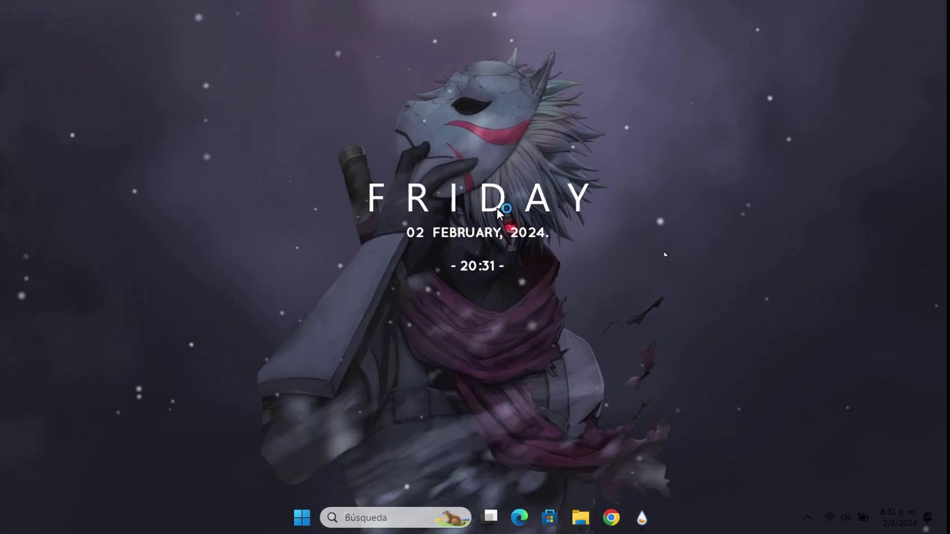
Step: Activate RetrOcOlOr's Visualizer.ini skin in the Rainmeter manager
left_click(642, 518)
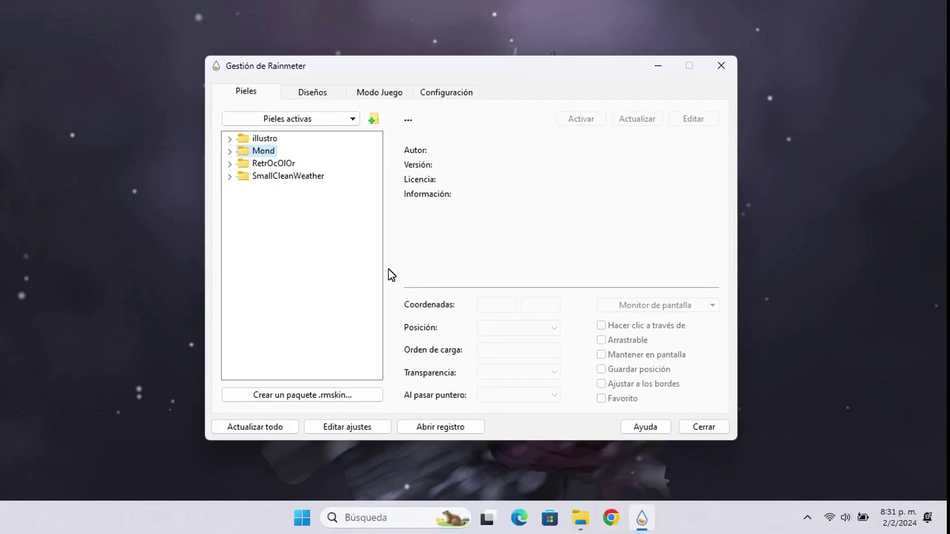
left_click(230, 163)
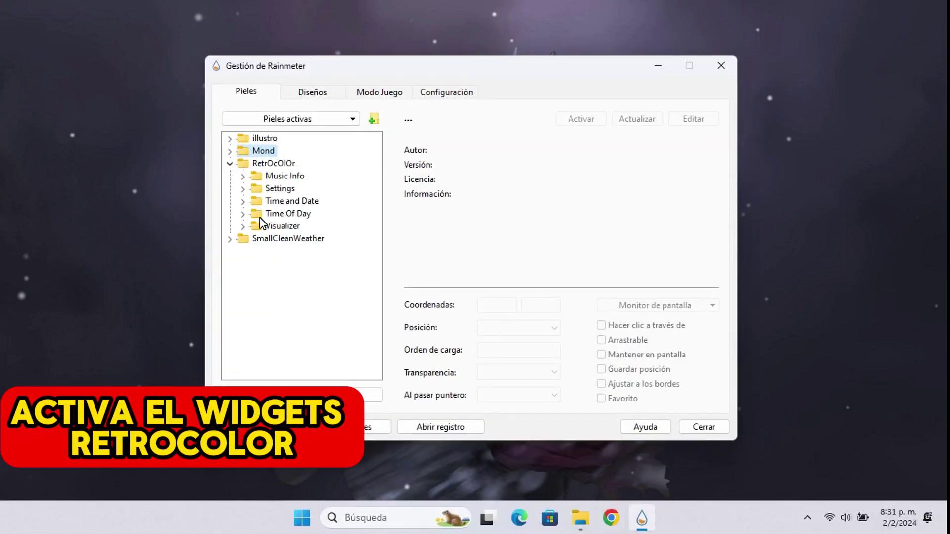
left_click(243, 227)
left_click(276, 239)
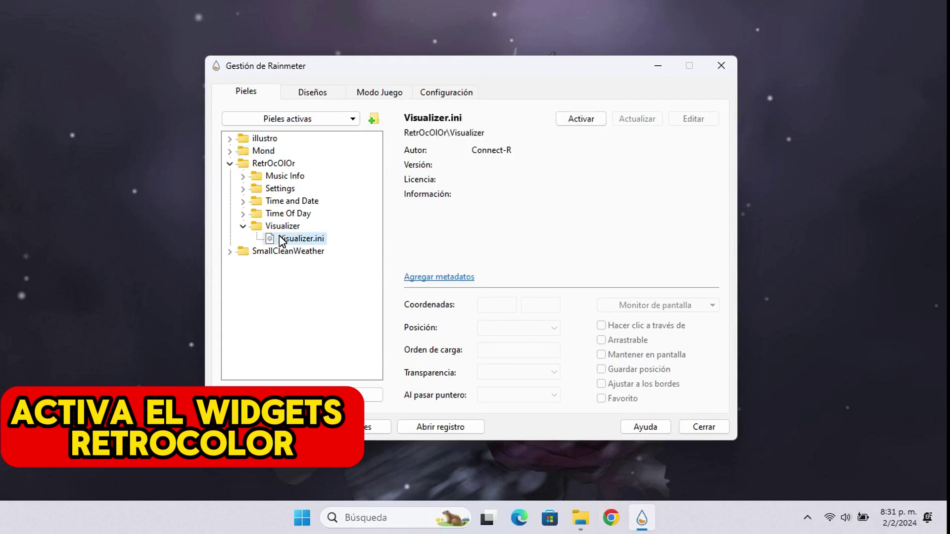
left_click(569, 121)
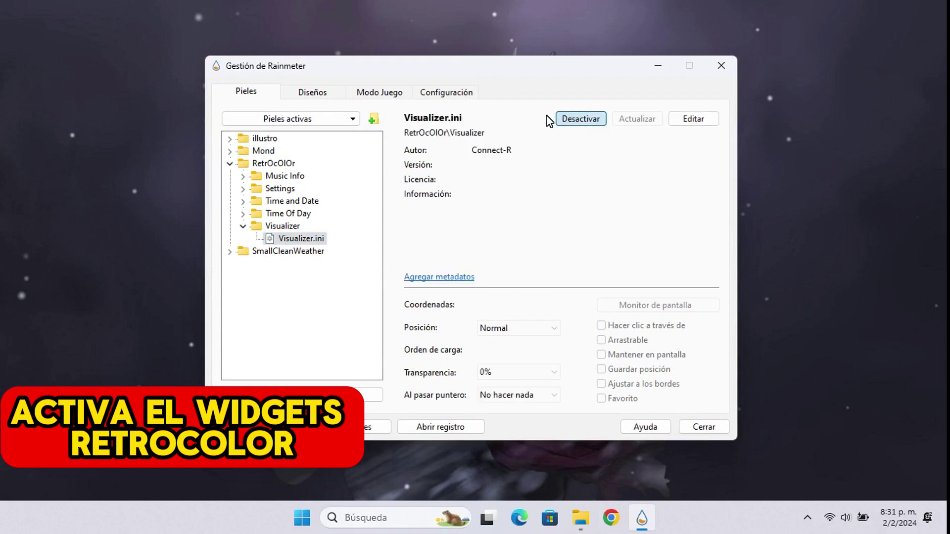
Step: Place the audio visualizer line centred just below the clock's time and shrink it to slightly wider than the weekday text
left_click(659, 66)
left_click_drag(252, 131, 469, 300)
scroll(466, 301, "down", 4)
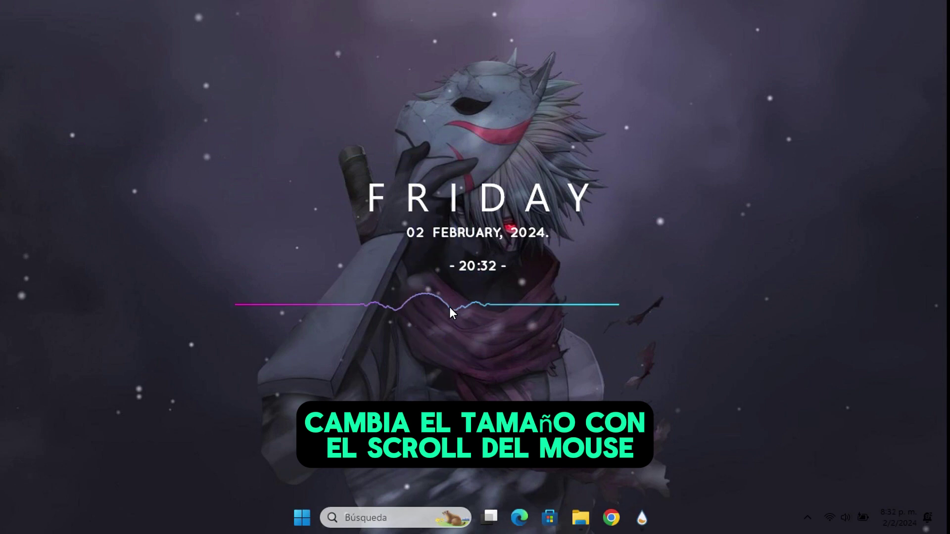
scroll(446, 308, "down", 1)
left_click_drag(451, 307, 509, 310)
scroll(507, 313, "down", 3)
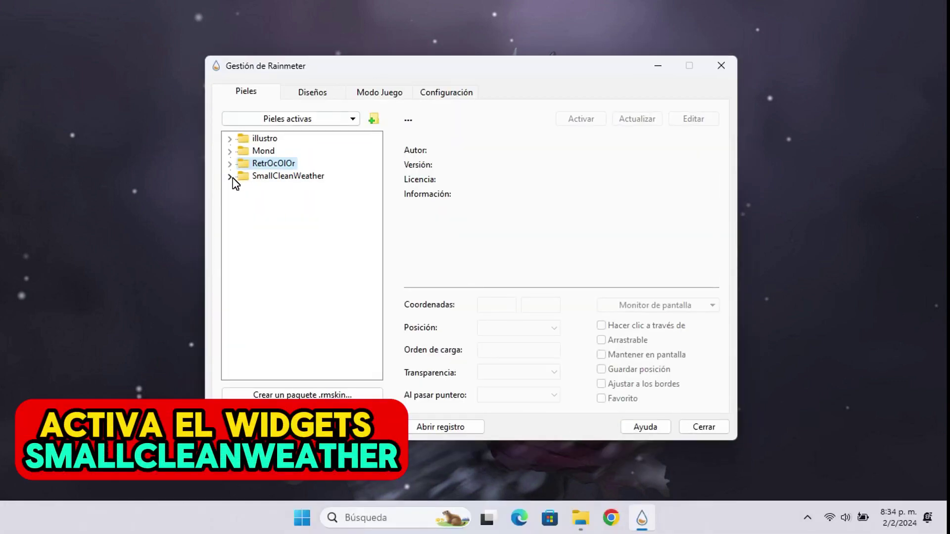
Step: Activate the SmallCleanWeather Static.ini skin and move the weather widget to the desktop centre, above the weekday text
left_click(230, 176)
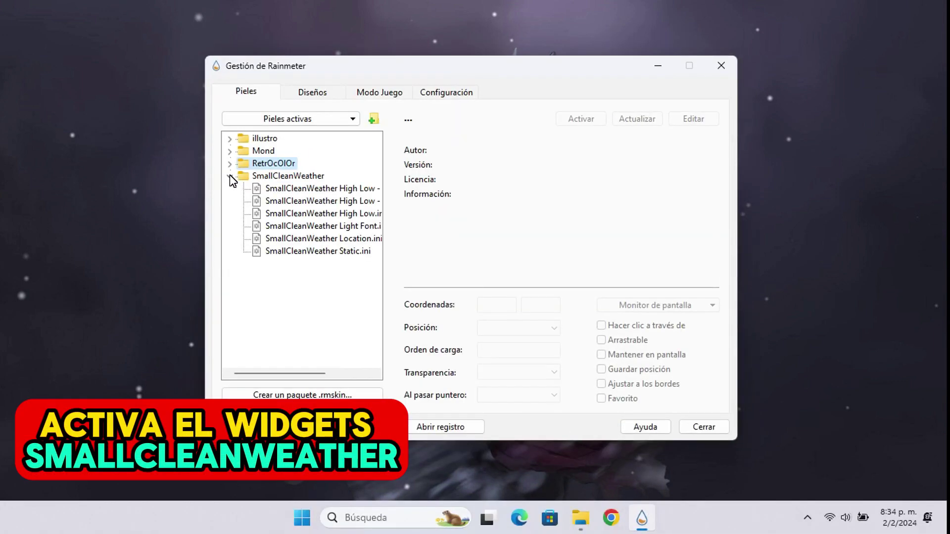
left_click(308, 253)
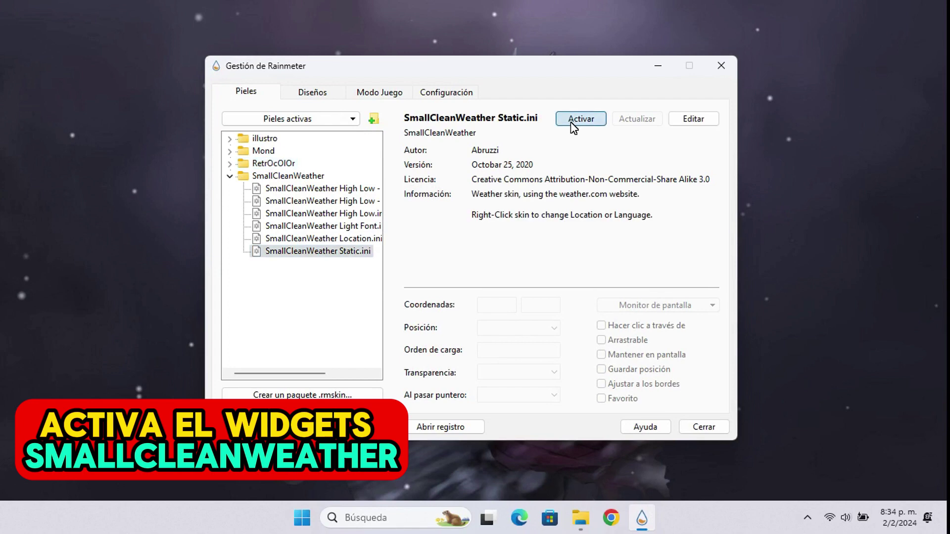
left_click(573, 123)
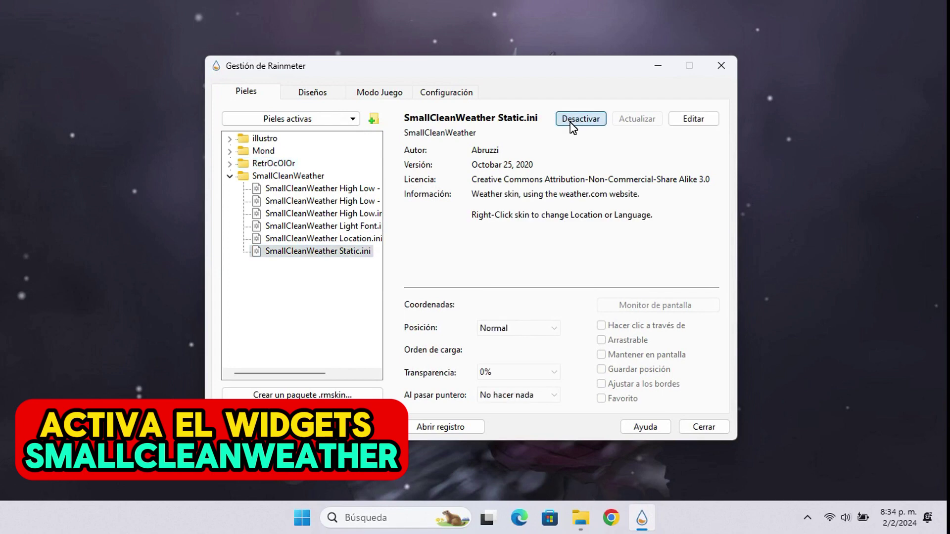
left_click(651, 66)
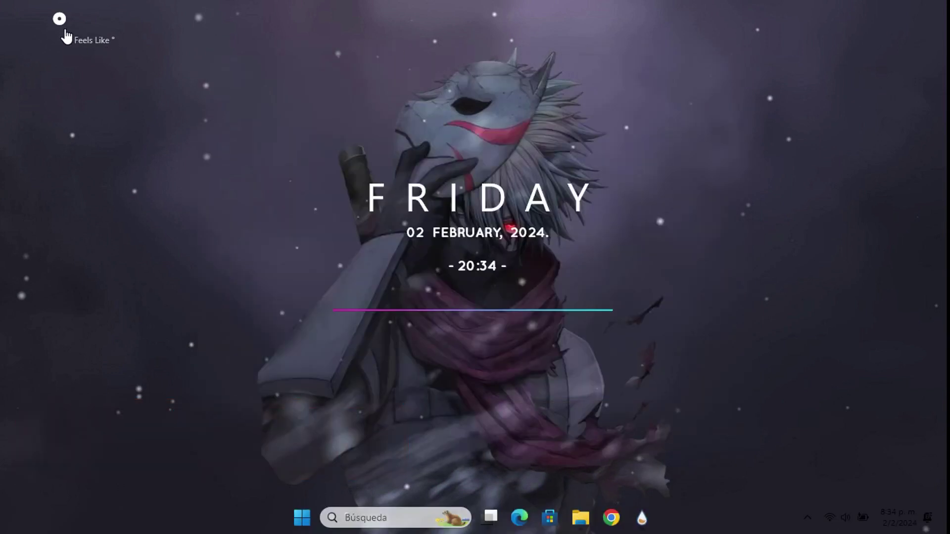
left_click_drag(60, 19, 196, 34)
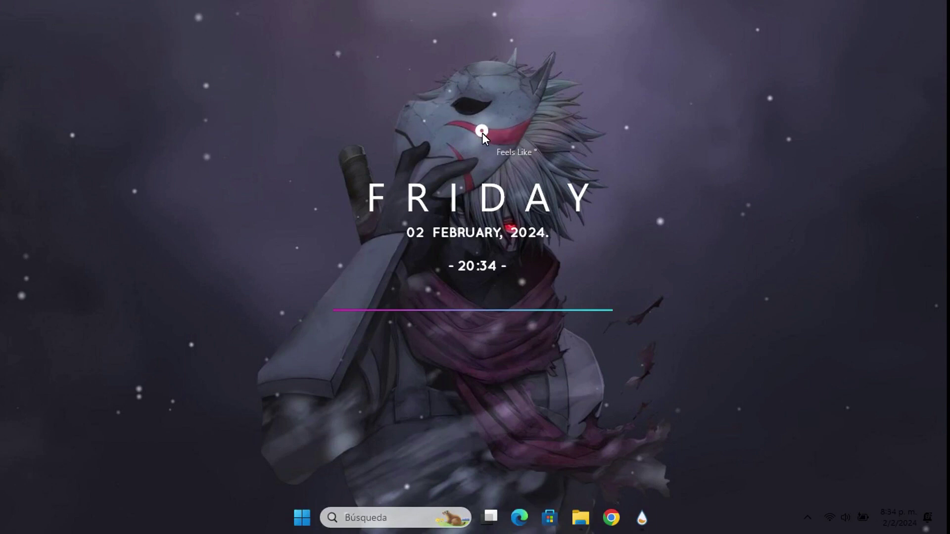
Step: Move the weather widget slightly down so it sits centred just above the weekday text
mouse_move(482, 132)
left_mouse_down()
mouse_move(488, 146)
mouse_move(476, 148)
left_mouse_up()
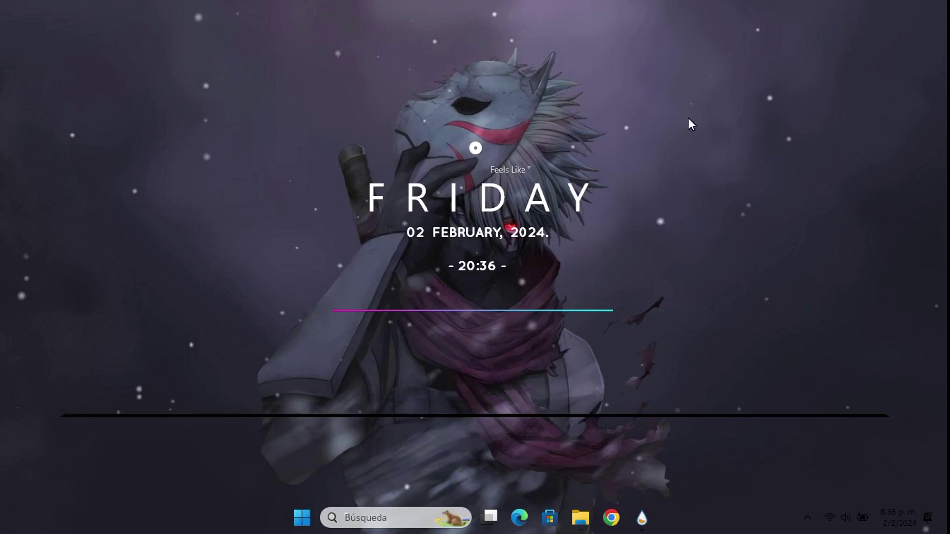
Step: Copy the Spanish translation lines, from Low Tonight to UV Index, from the file SmallCleanWeather esp - Setup Plus
left_click(583, 522)
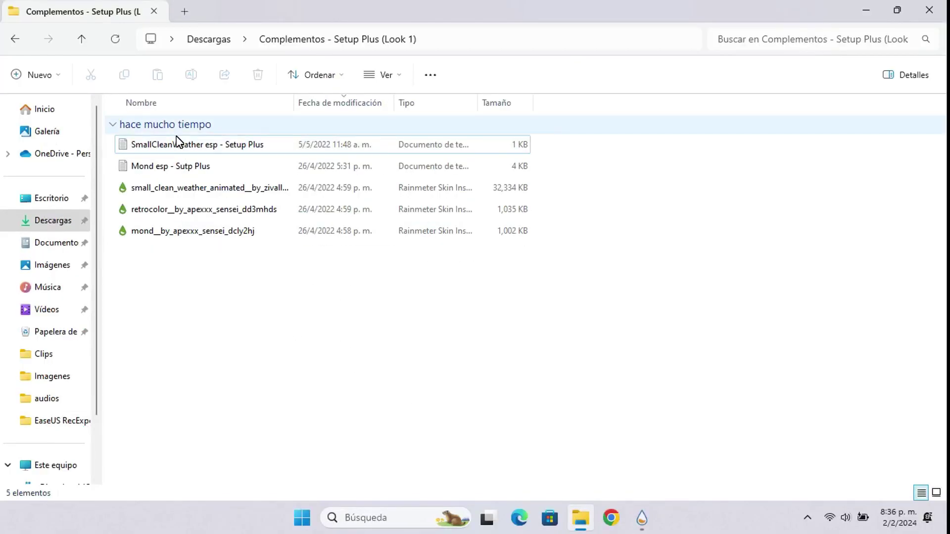
double_click(182, 145)
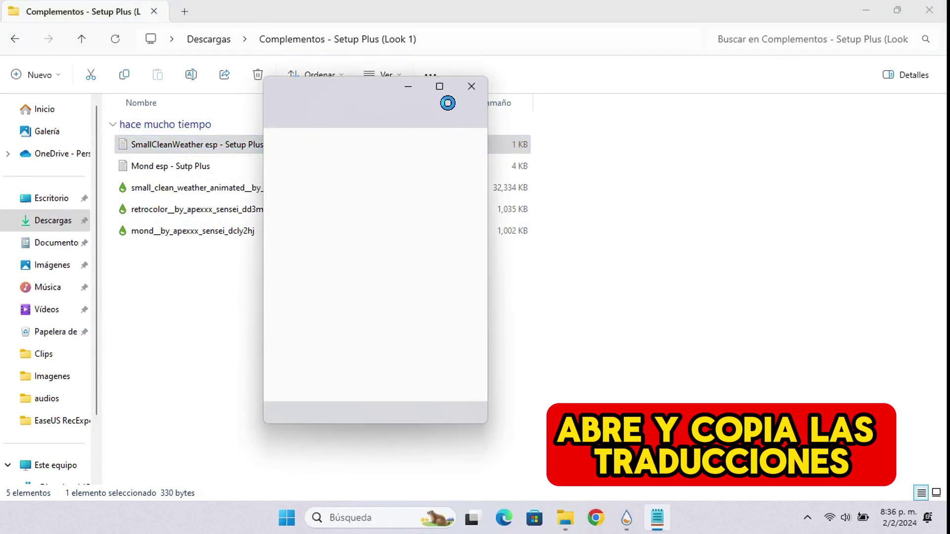
mouse_move(438, 91)
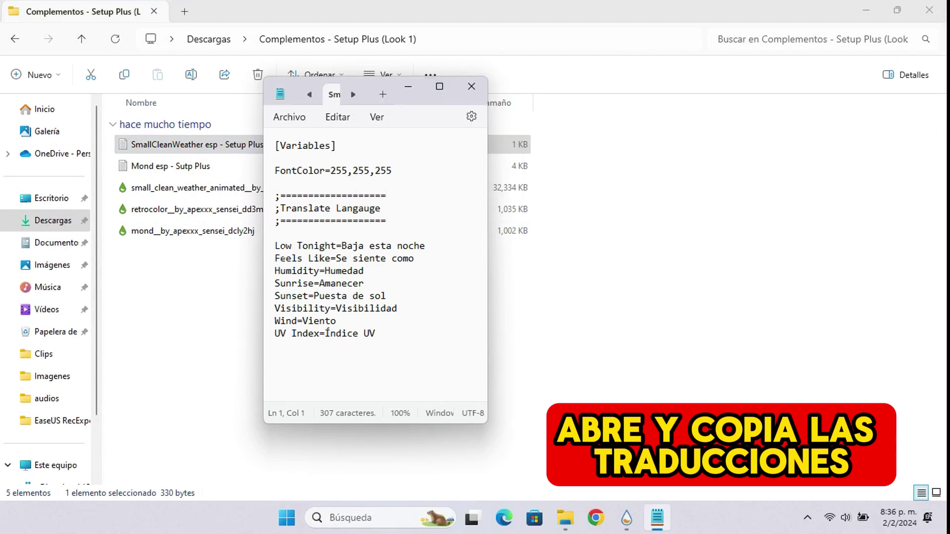
left_click_drag(275, 246, 414, 335)
key("ctrl+c")
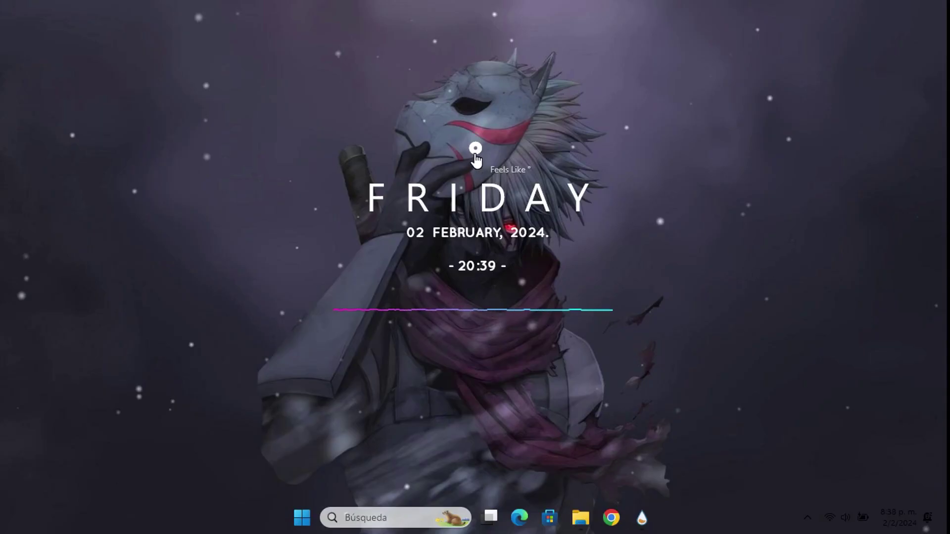
Step: Open the SmallCleanWeather skin's language file for editing, using Bloc de notas just once
right_click(475, 156)
mouse_move(511, 184)
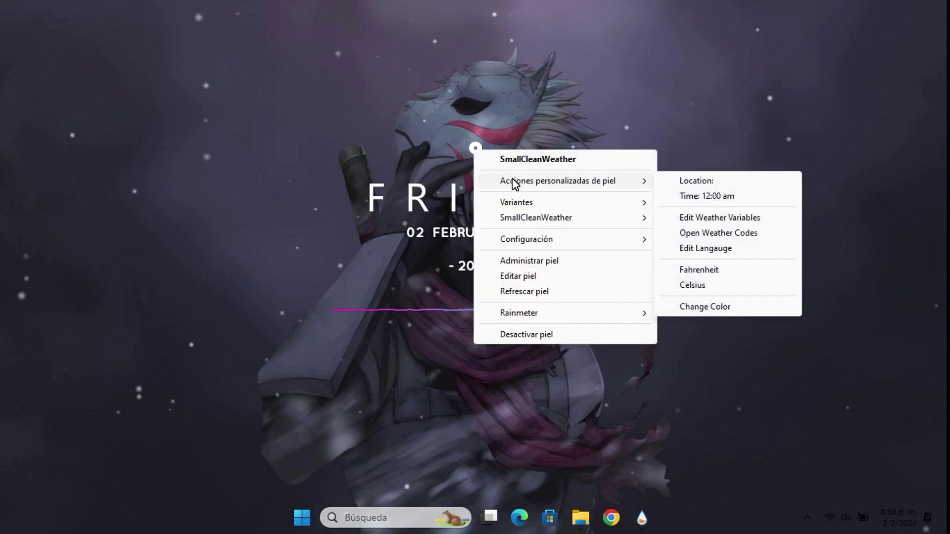
left_click(700, 247)
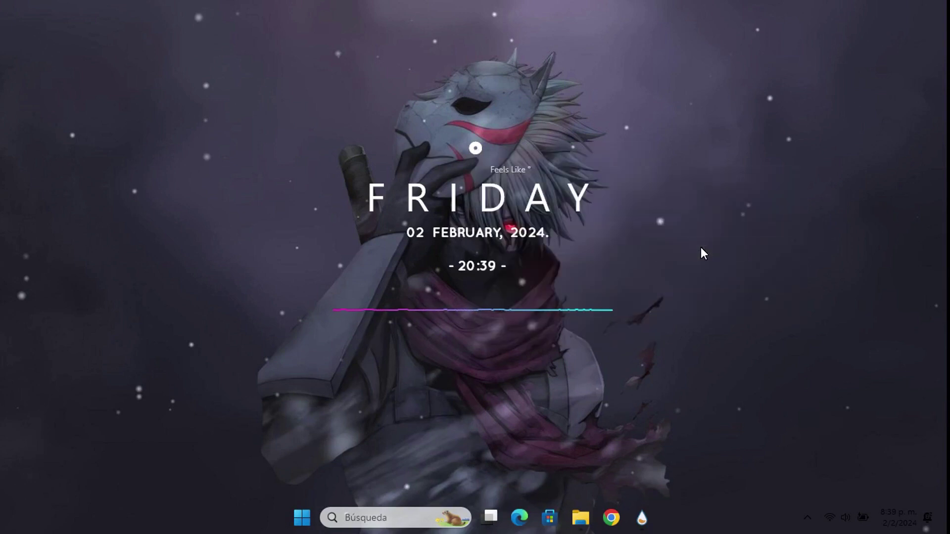
left_click(459, 213)
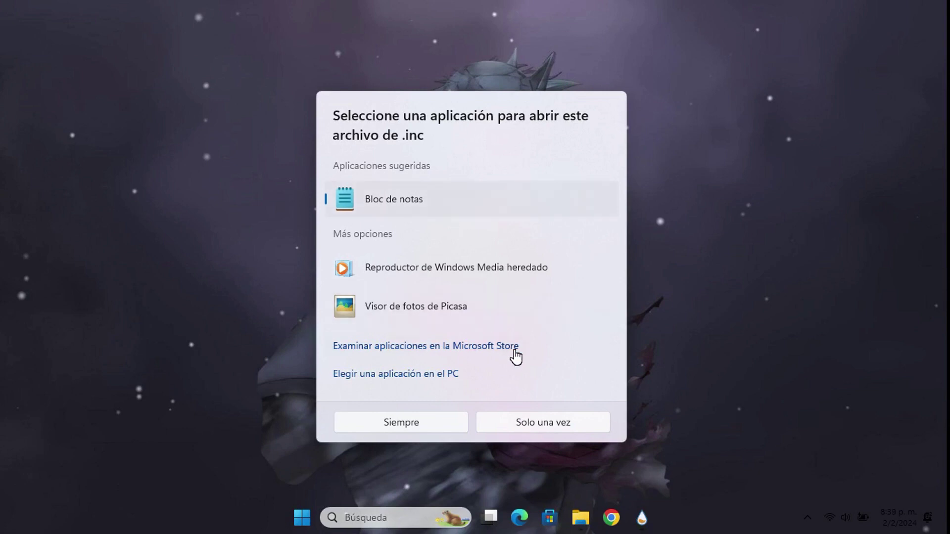
left_click(544, 428)
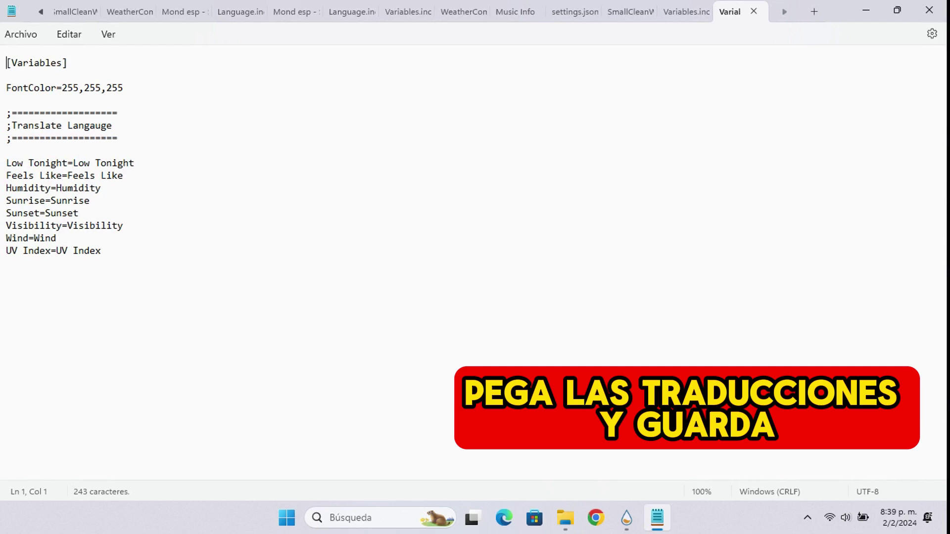
Step: Replace the English lines from Low Tonight to UV Index with the copied Spanish translations and save the language file
triple_click(112, 161)
key("Up")
left_click_drag(8, 161, 36, 165)
left_click_drag(122, 233, 128, 251)
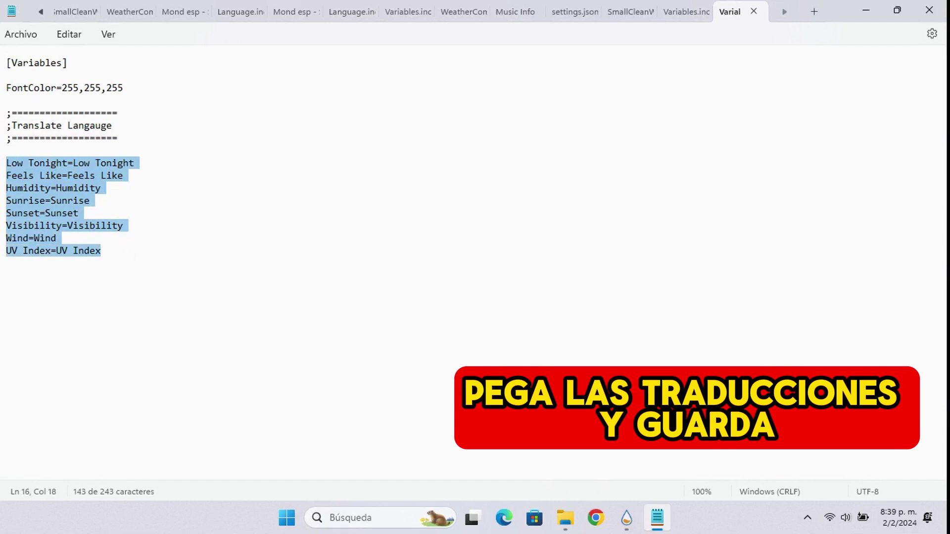
key("ctrl+v")
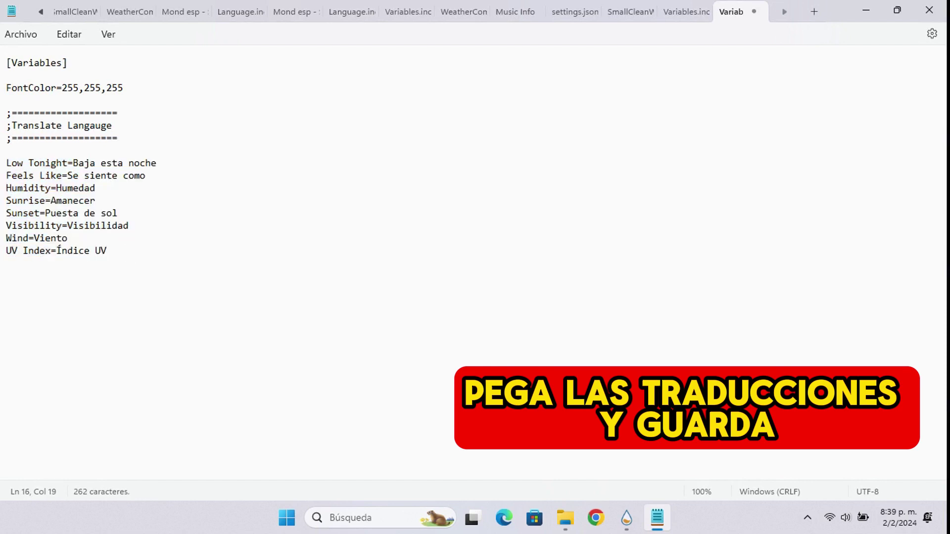
left_click(32, 39)
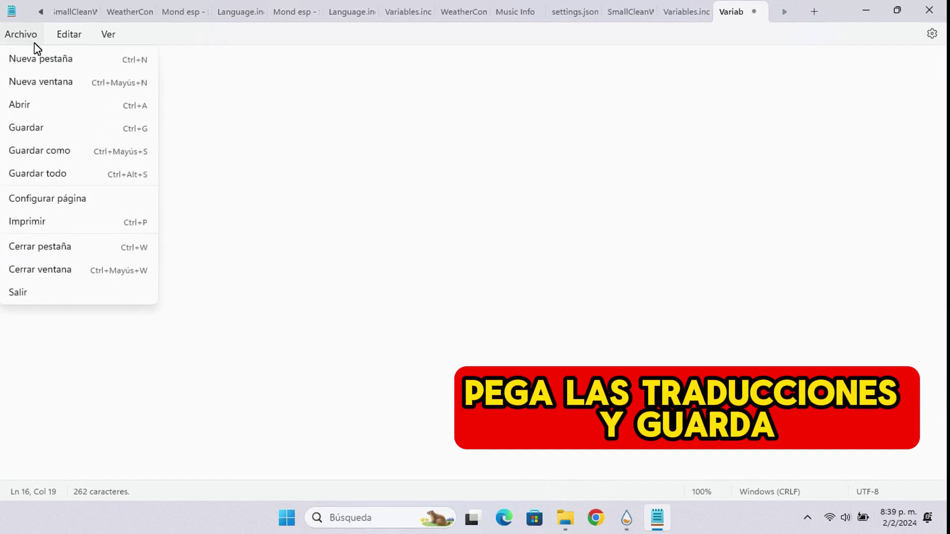
left_click(93, 129)
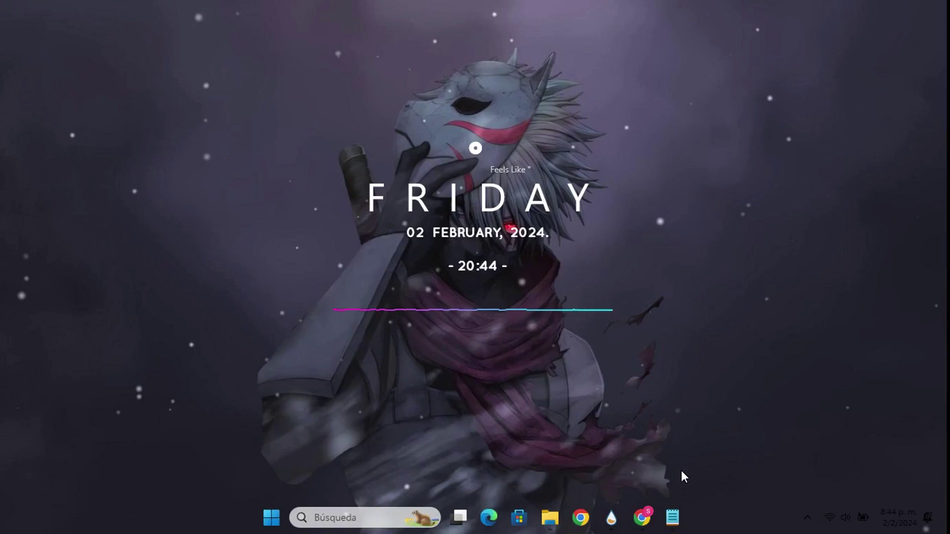
Step: Copy the APIKey value at the end of the SmallCleanWeather translation text file and close Notepad
left_click(677, 516)
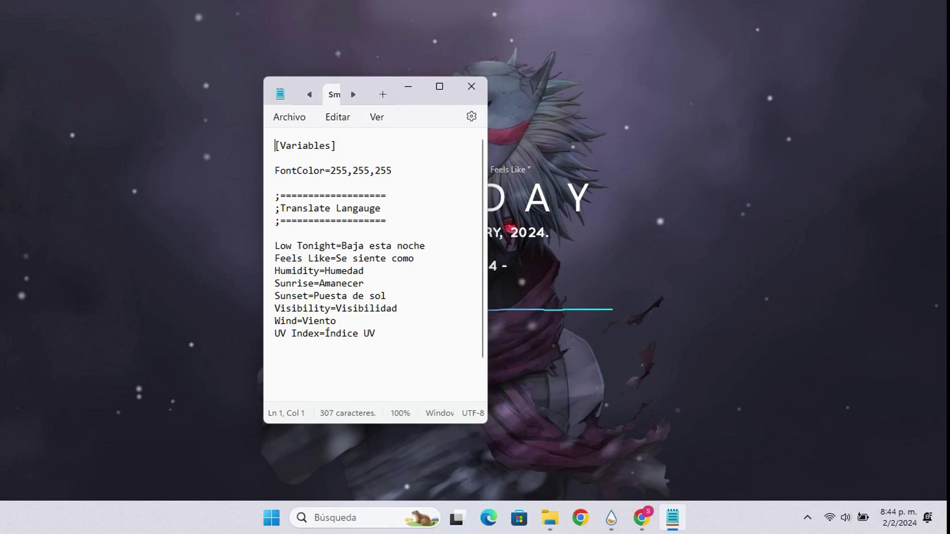
left_click(444, 90)
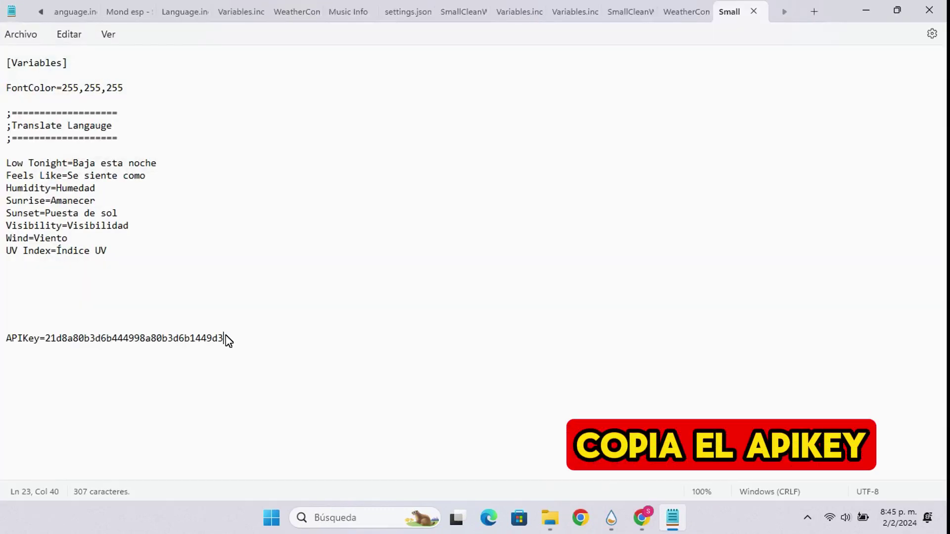
left_click_drag(228, 338, 47, 348)
key("ctrl+c")
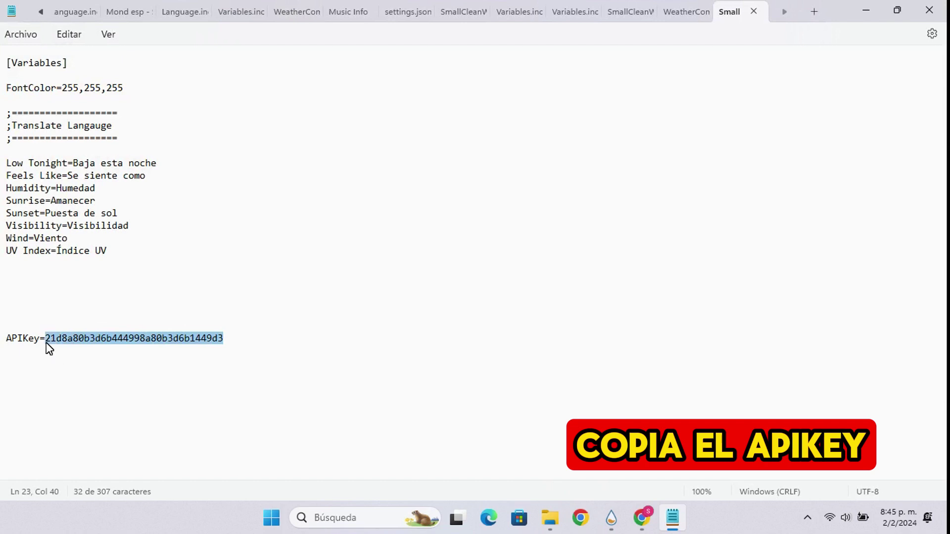
left_click(867, 10)
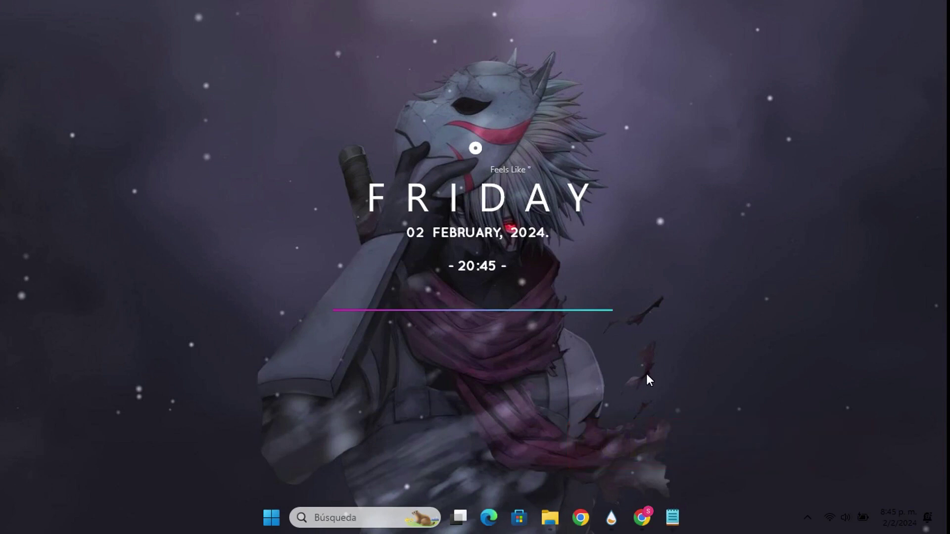
left_click(680, 516)
left_click(931, 8)
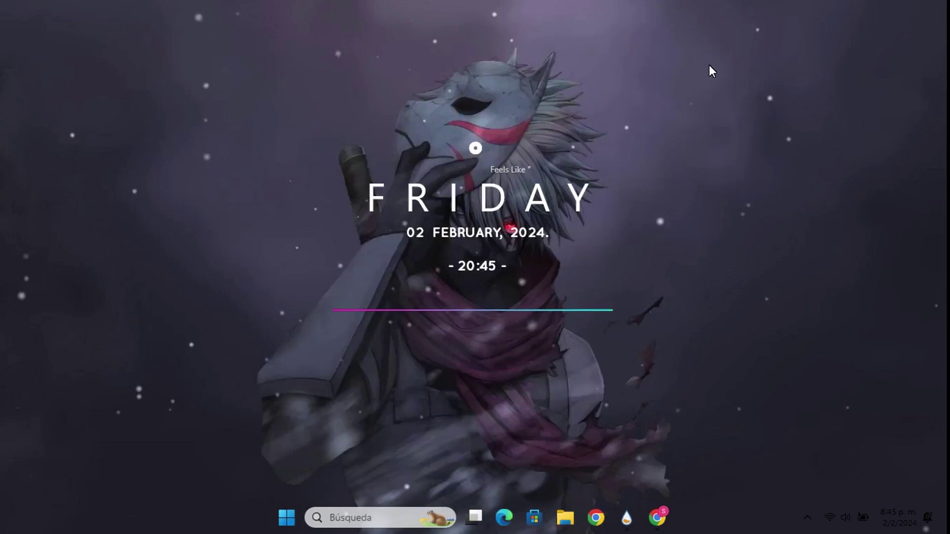
Step: Open the SmallCleanWeather skin's weather variables file in a maximized Bloc de notas window, using that app just once
right_click(477, 151)
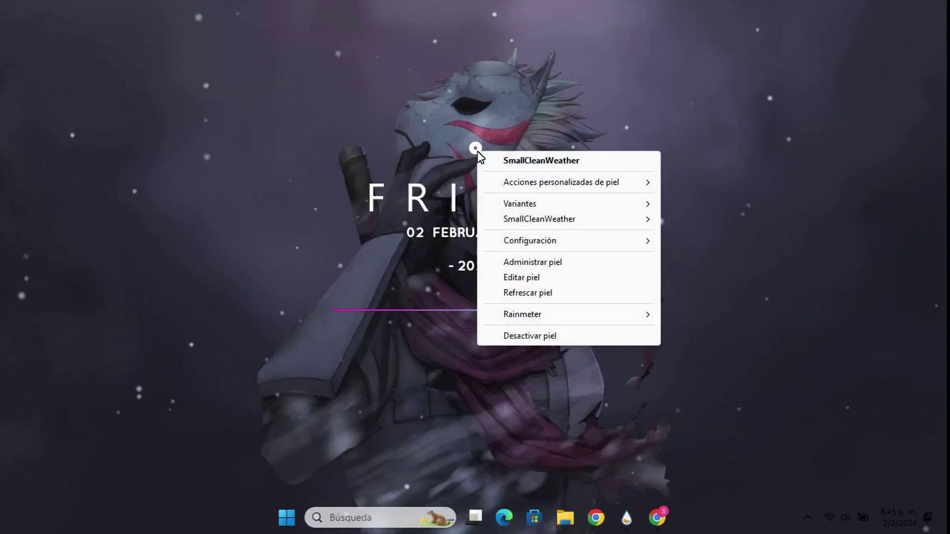
mouse_move(508, 179)
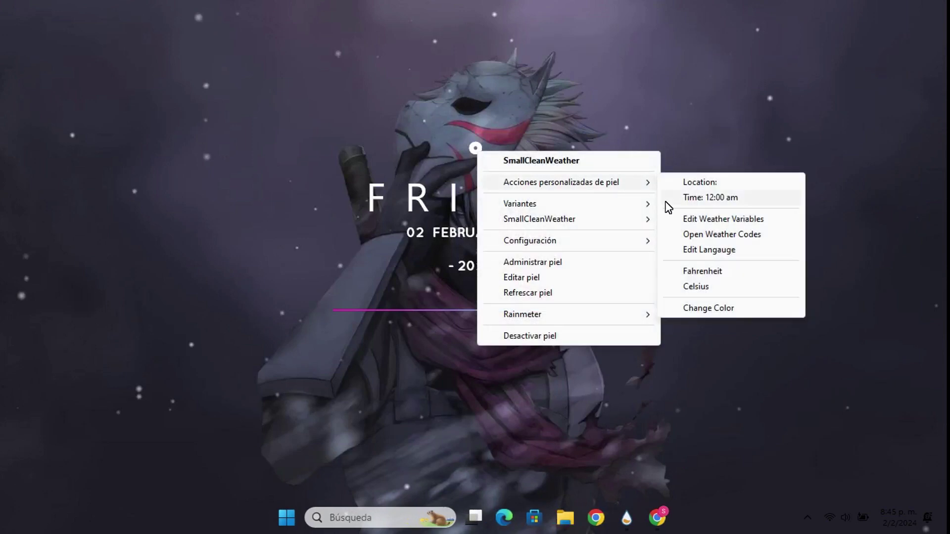
left_click(689, 219)
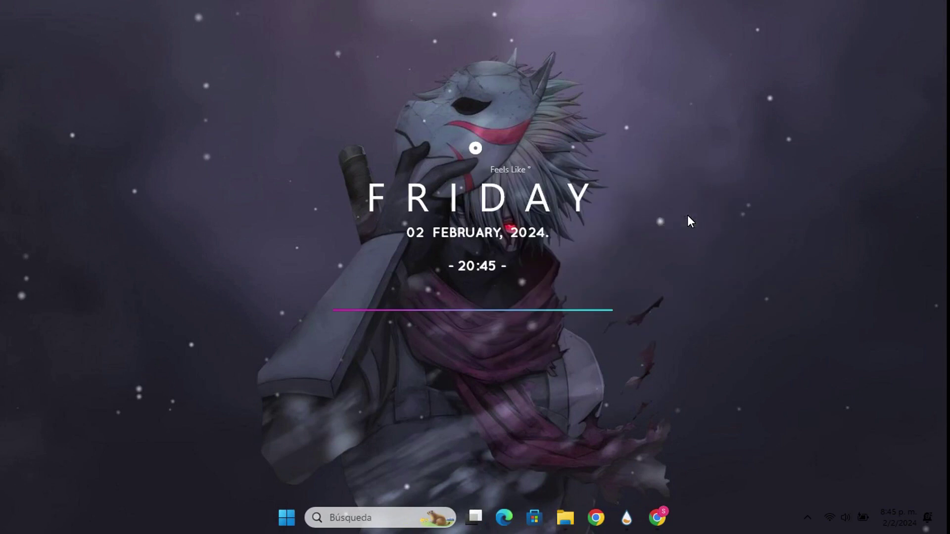
left_click(468, 196)
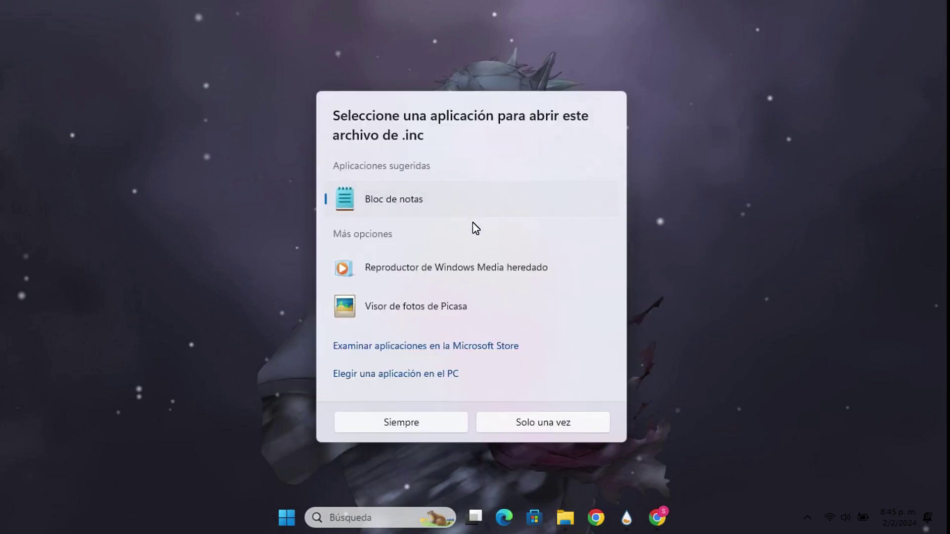
left_click(533, 430)
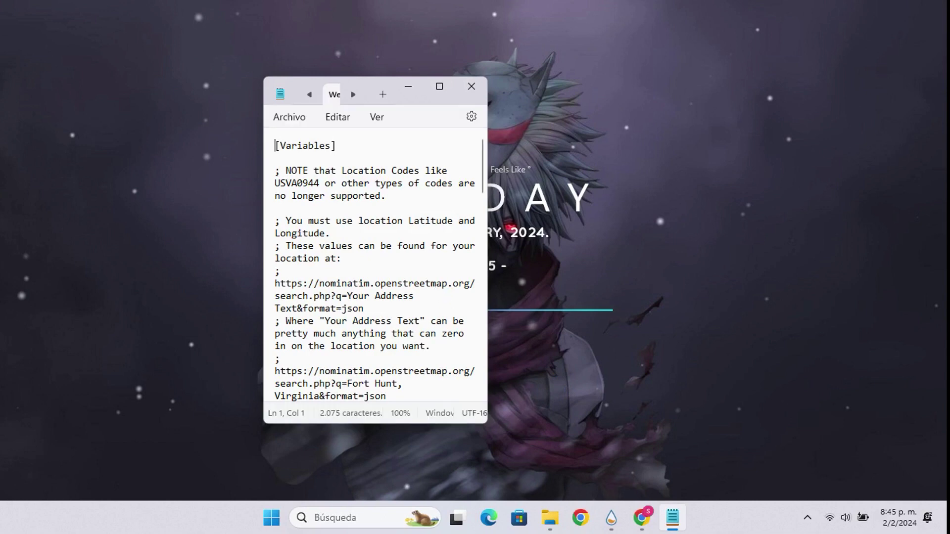
left_click(437, 89)
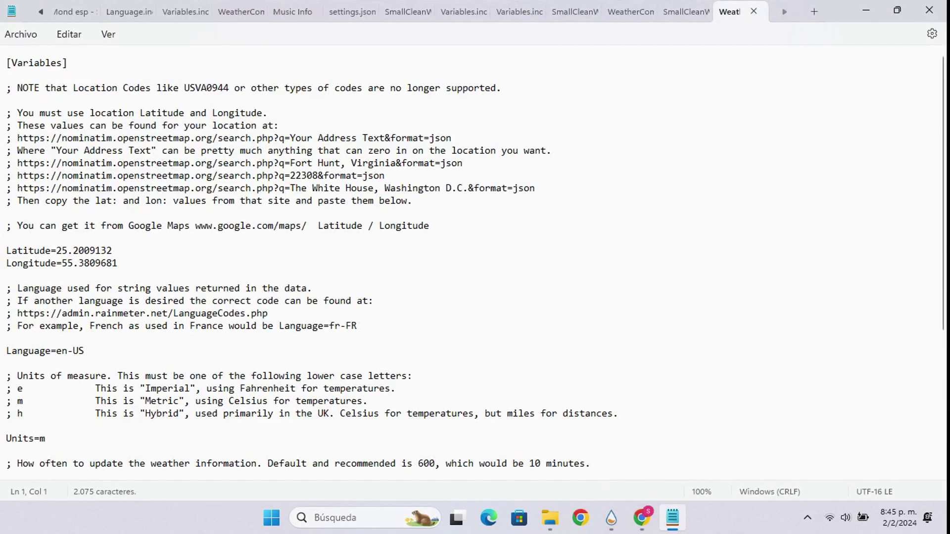
Step: Replace the APIKey value near the end of the weather variables file with the copied API key
scroll(201, 271, "down", 5)
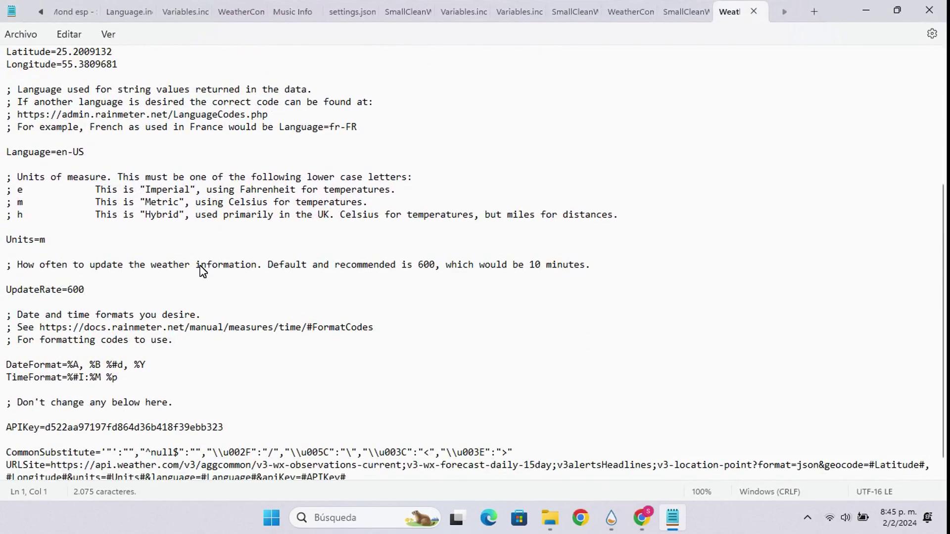
left_click_drag(223, 411, 48, 418)
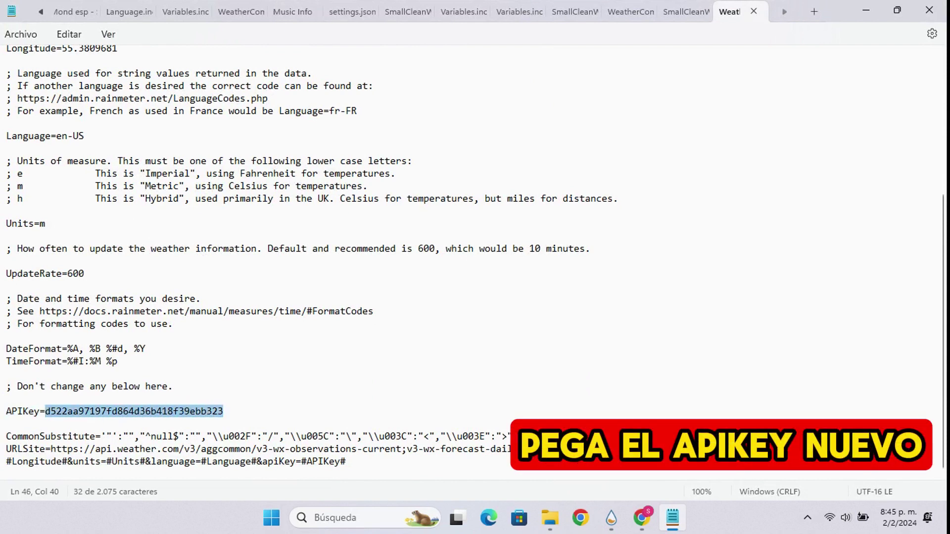
key("ctrl+v")
scroll(161, 260, "up", 1)
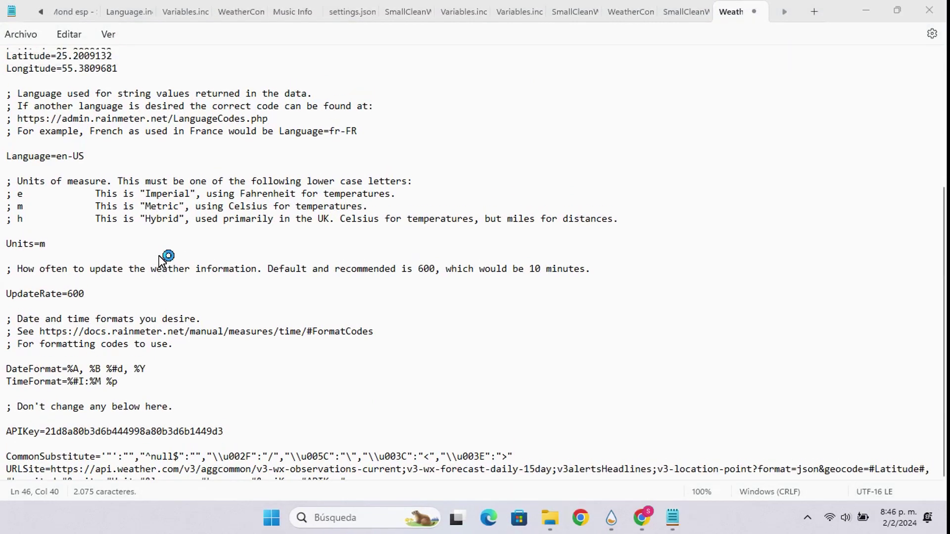
scroll(333, 430, "down", 1)
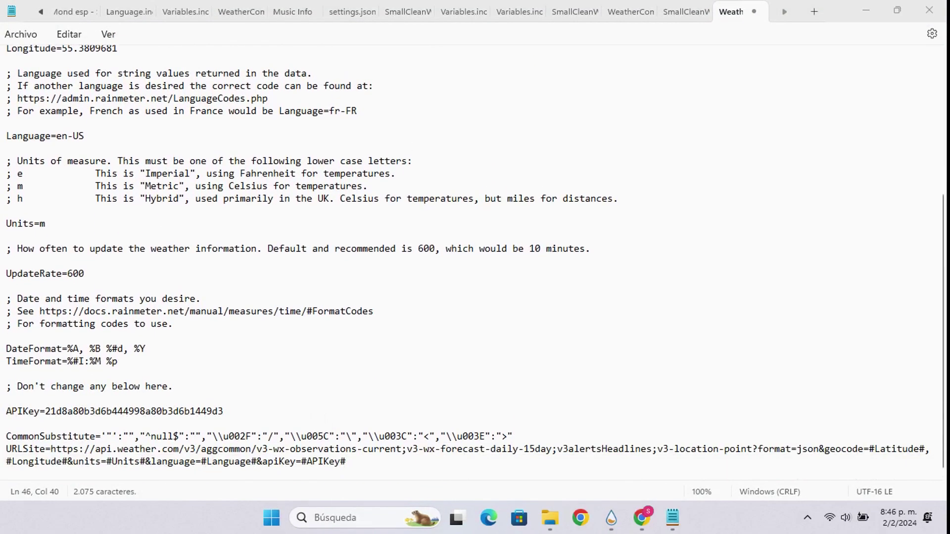
Step: Replace the Language value in the weather variables file with es-DO, copied from the República Dominicana row of Rainmeter's language codes page in Chrome
scroll(287, 403, "up", 4)
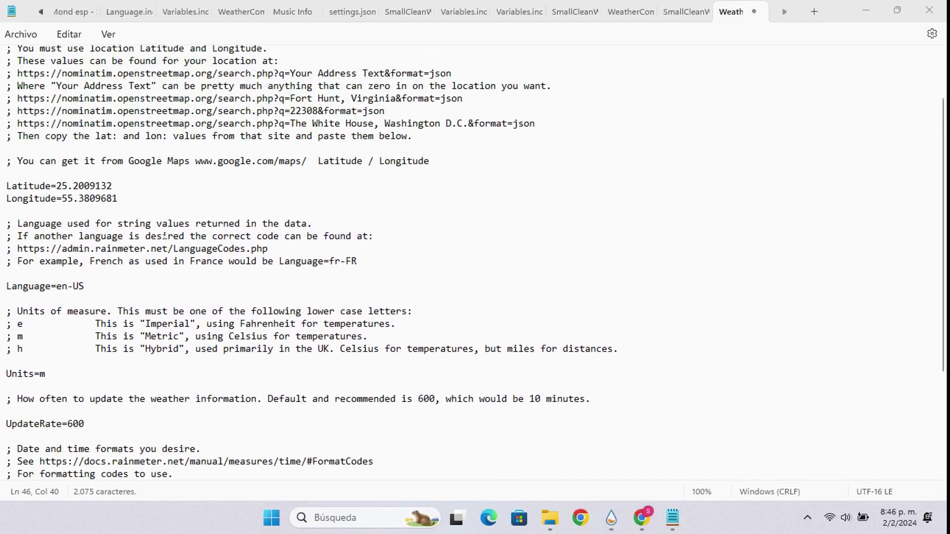
left_click_drag(84, 286, 58, 286)
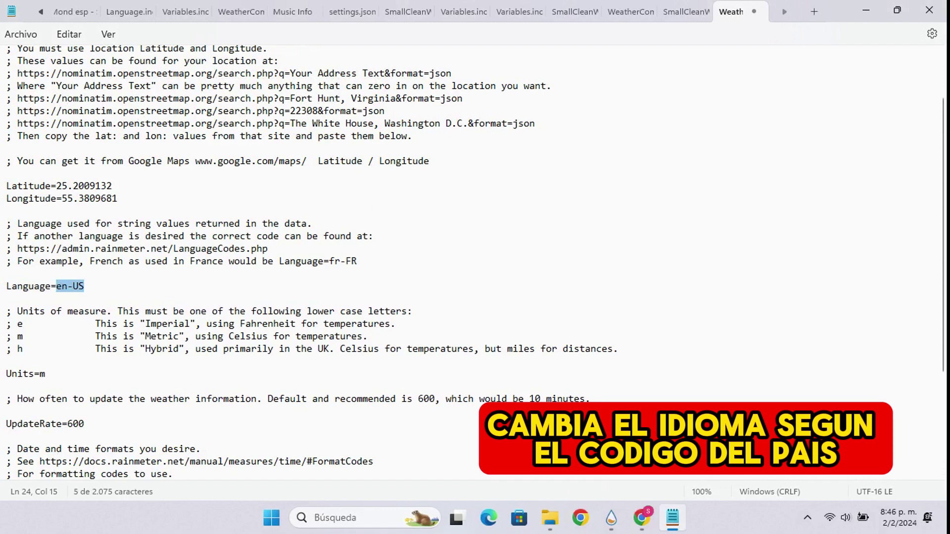
left_click(642, 519)
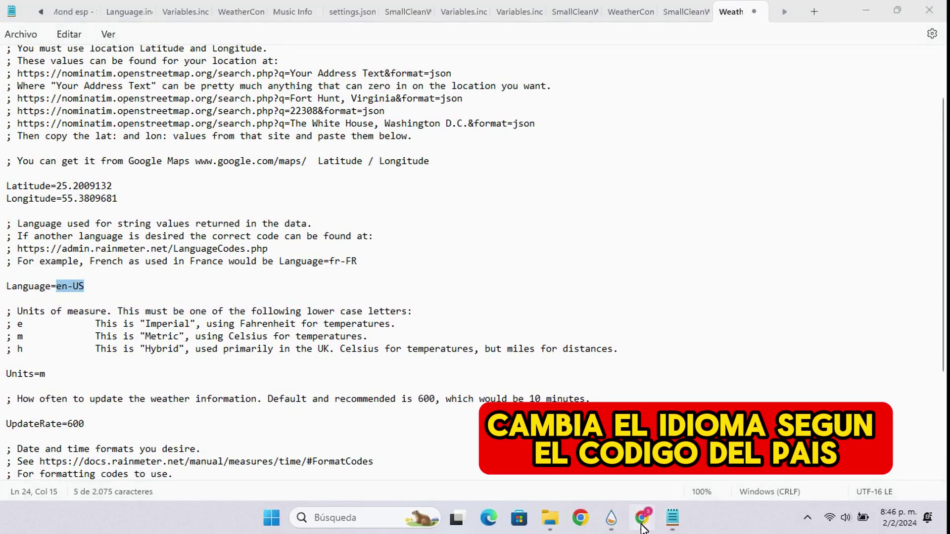
scroll(322, 206, "down", 4)
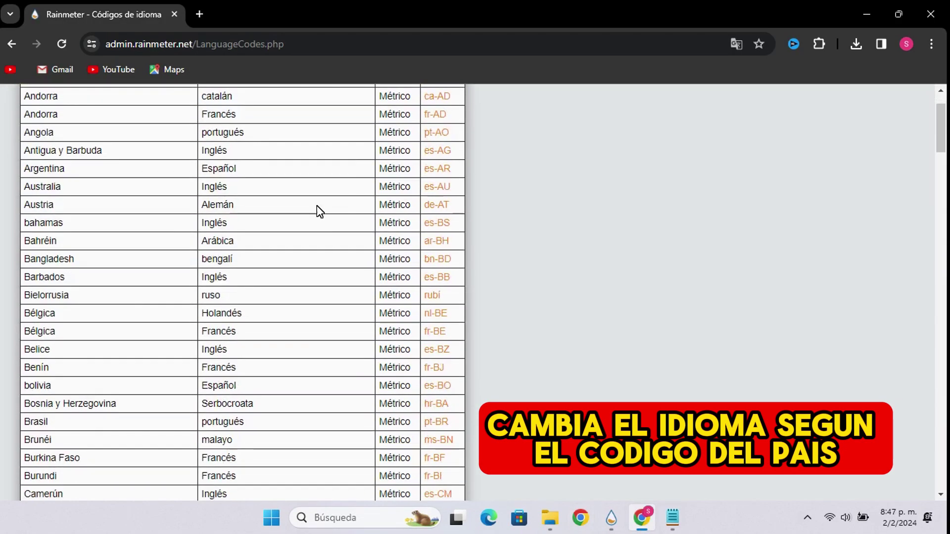
scroll(308, 223, "down", 4)
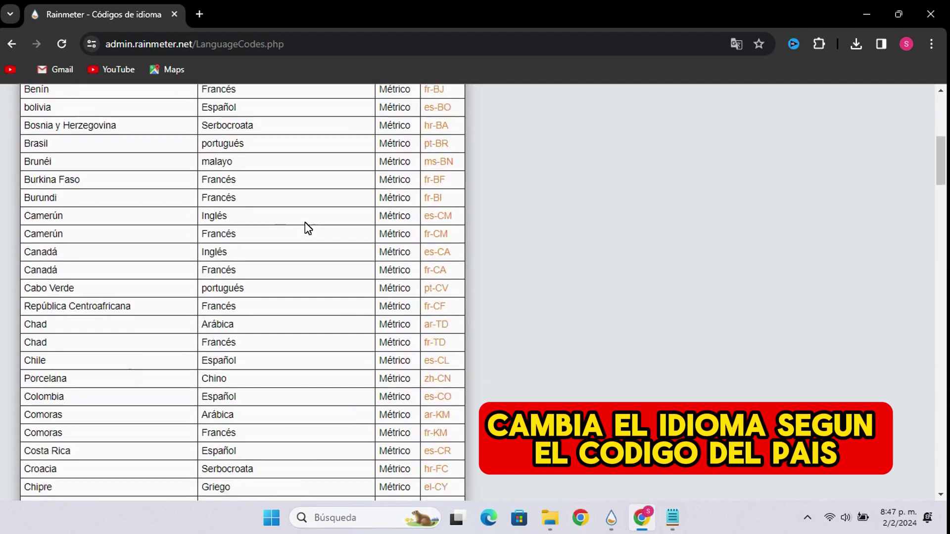
scroll(304, 223, "down", 2)
scroll(299, 227, "down", 3)
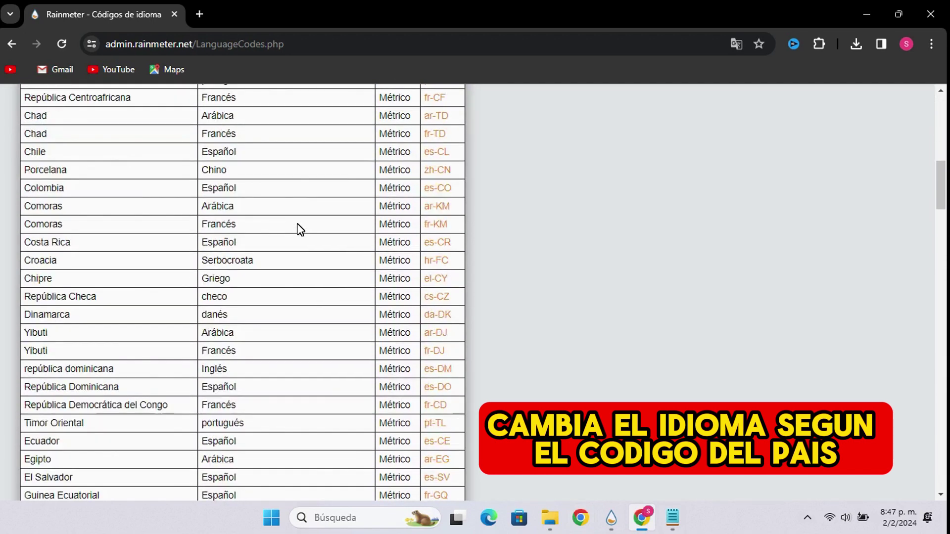
scroll(228, 257, "down", 1)
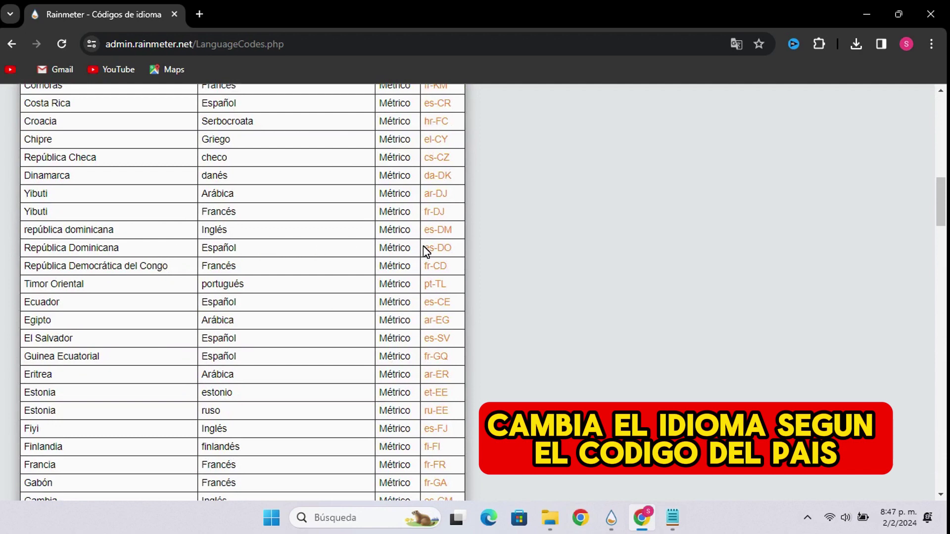
left_click_drag(423, 247, 452, 251)
key("ctrl+c")
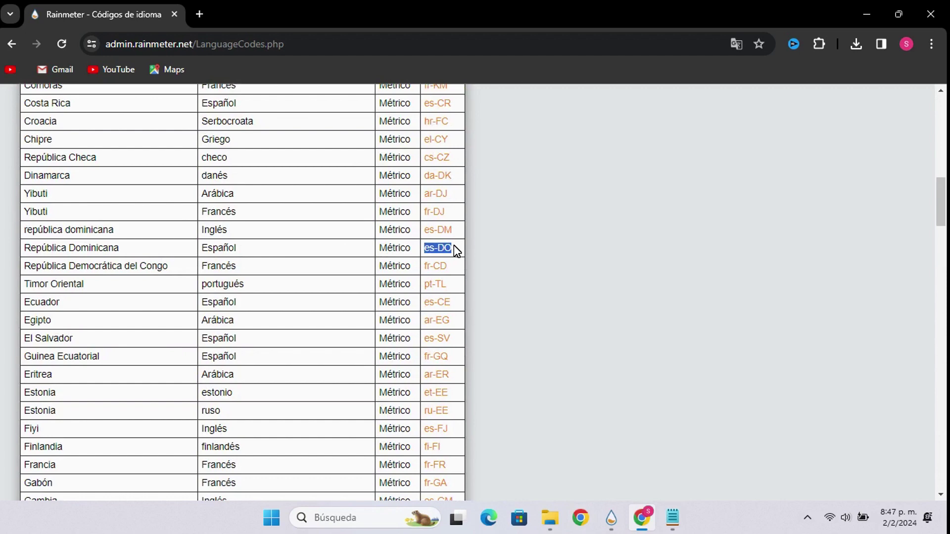
left_click(673, 523)
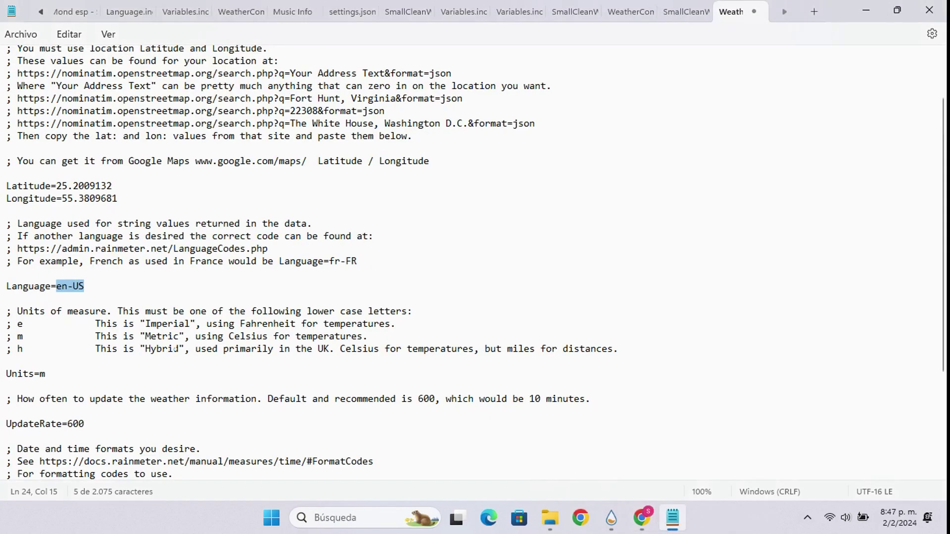
key("ctrl+v")
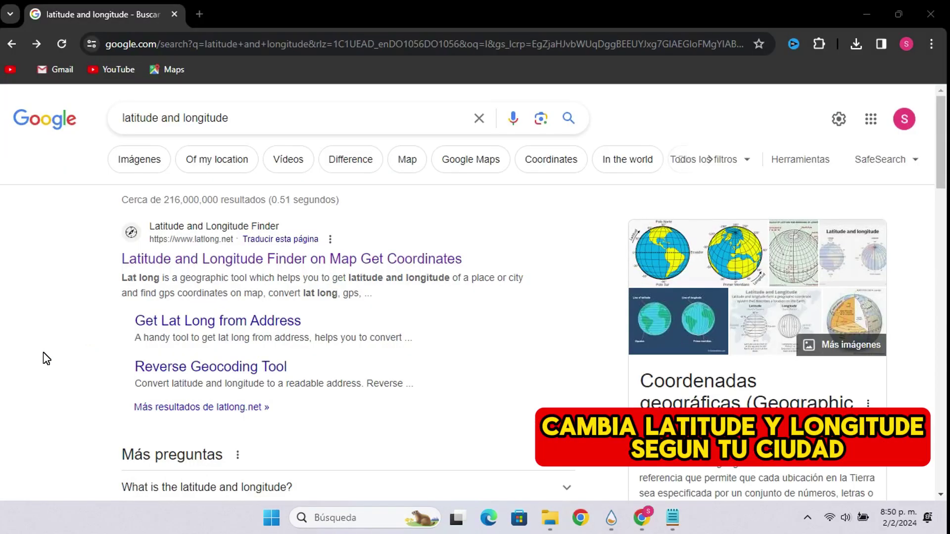
Step: Open the latlong.net Latitude and Longitude Finder from the Google results in Chrome and look up the coordinates of Santo Domingo
left_click(179, 270)
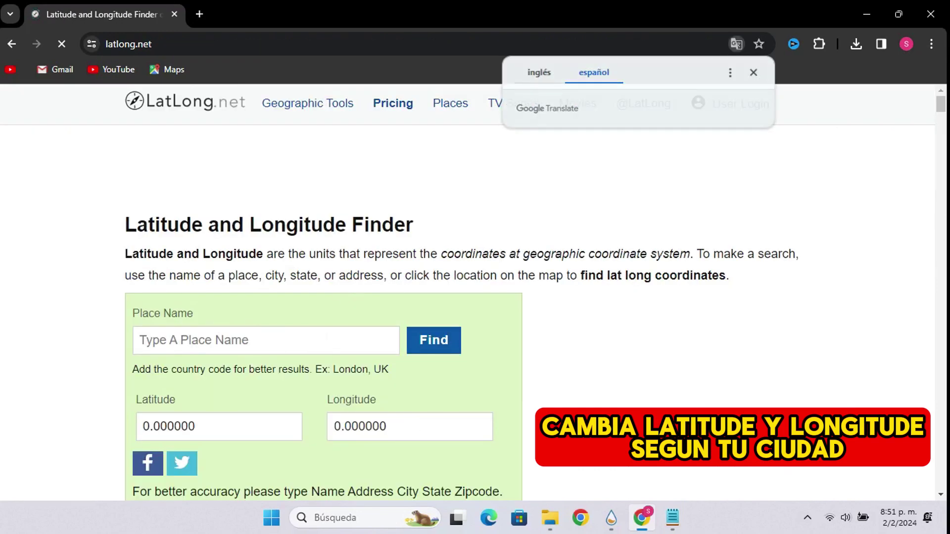
left_click(257, 341)
left_click(257, 378)
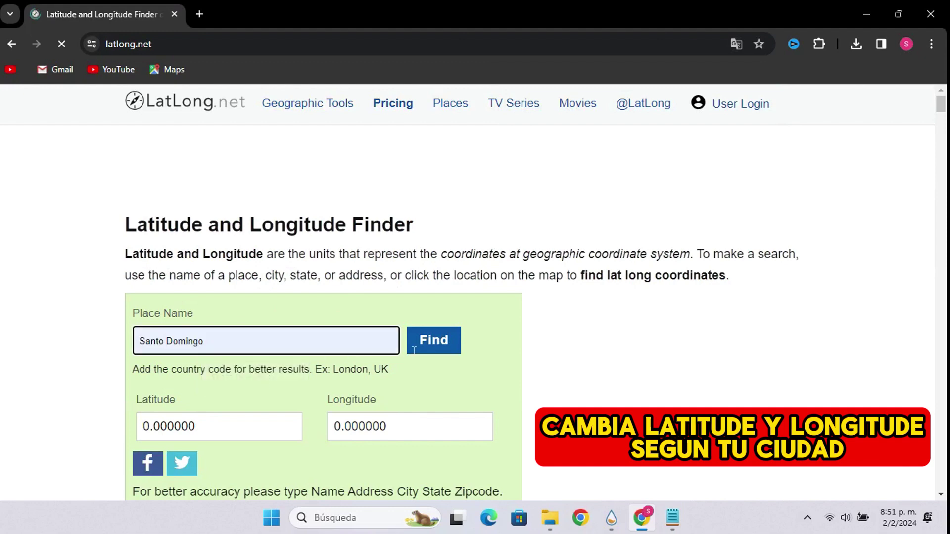
left_click(429, 351)
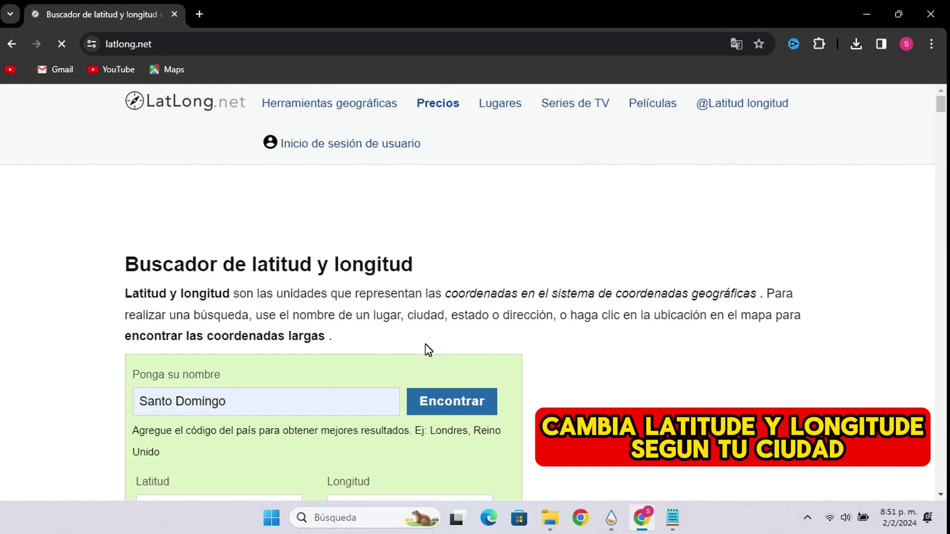
scroll(420, 346, "down", 3)
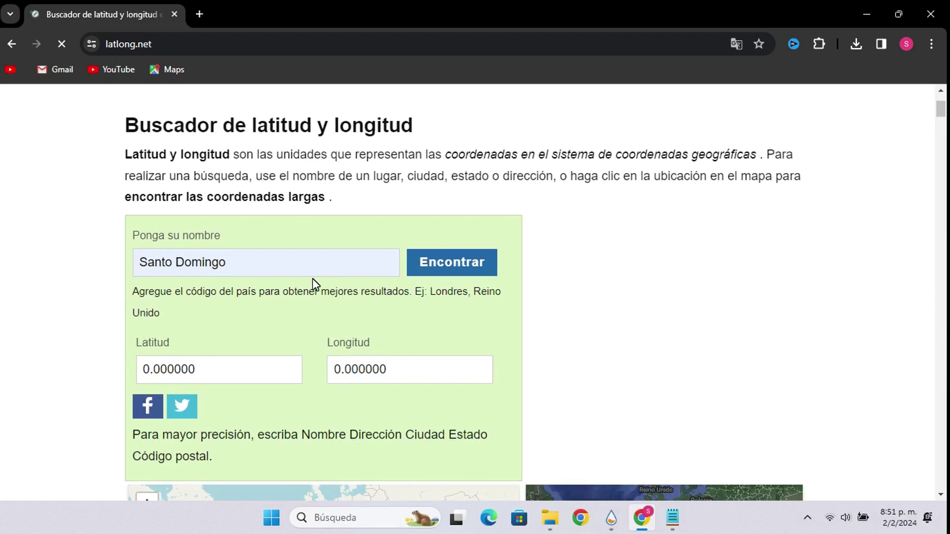
scroll(297, 280, "down", 1)
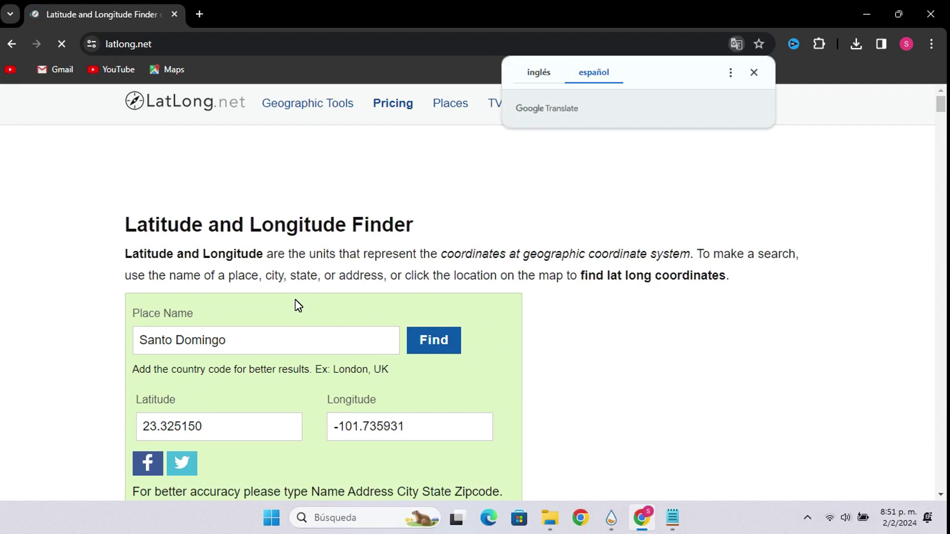
scroll(295, 314, "down", 2)
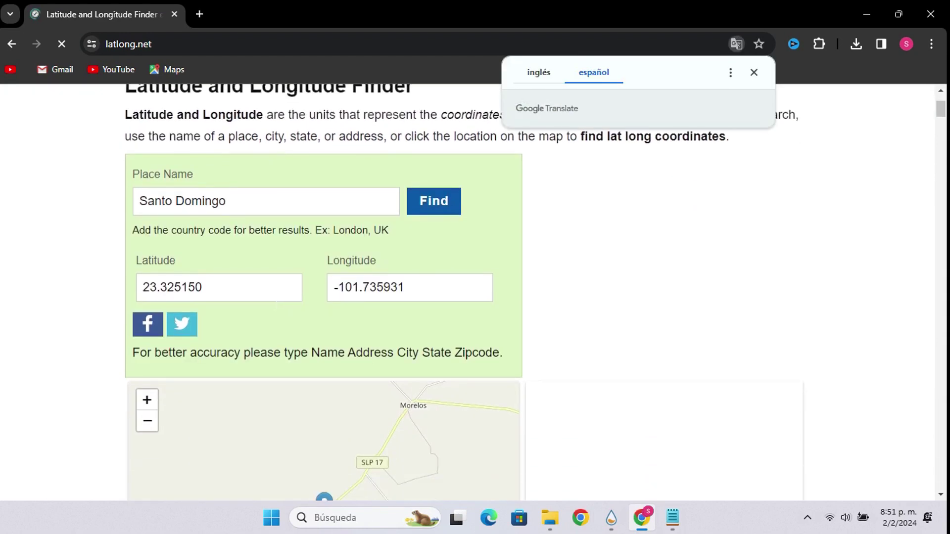
Step: Copy the latitude found for Santo Domingo and replace the Latitude value in the Notepad weather variables file with 23.325150
left_click(168, 287)
key("ctrl+c")
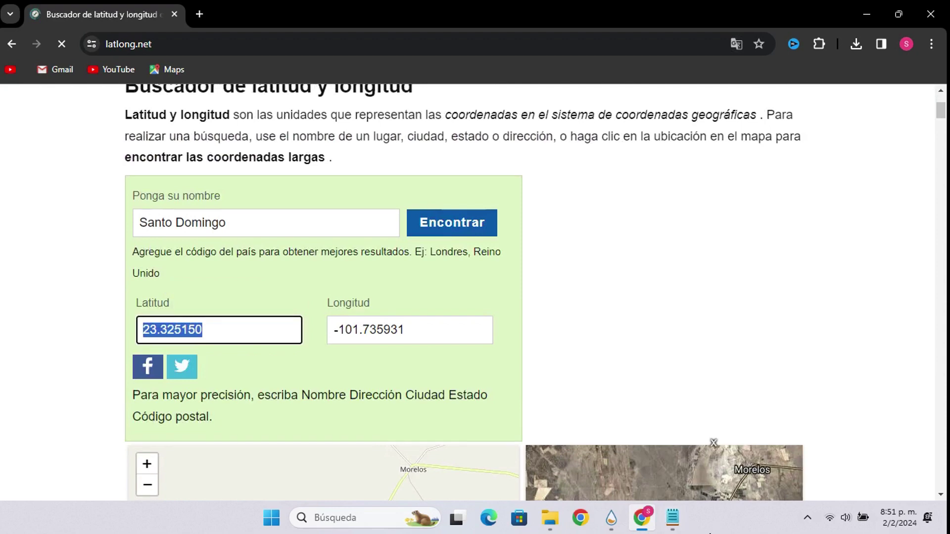
left_click(675, 520)
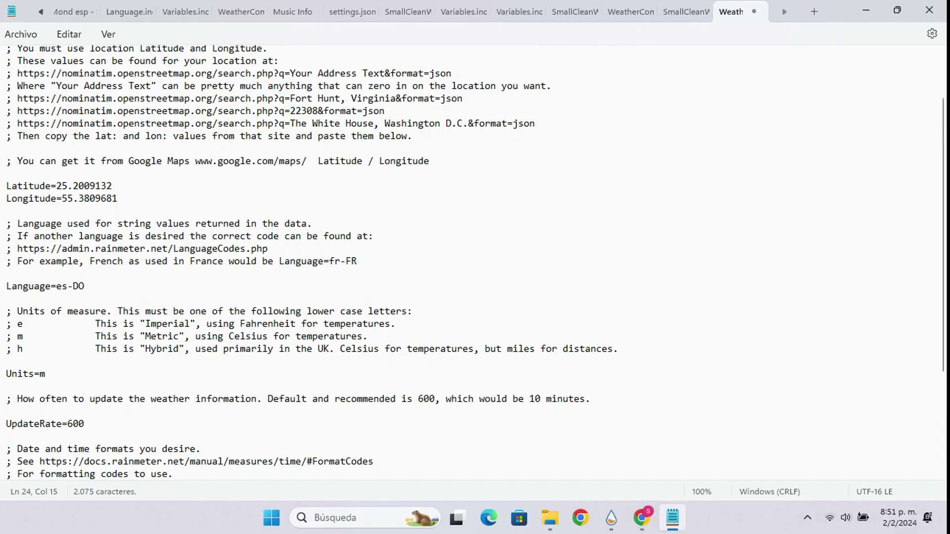
left_click(129, 187)
left_click_drag(107, 188, 58, 186)
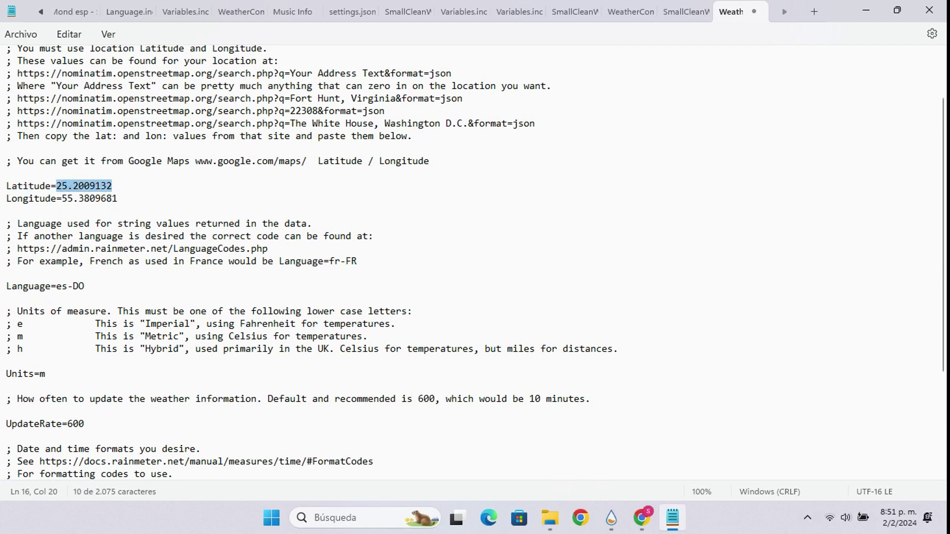
key("ctrl+v")
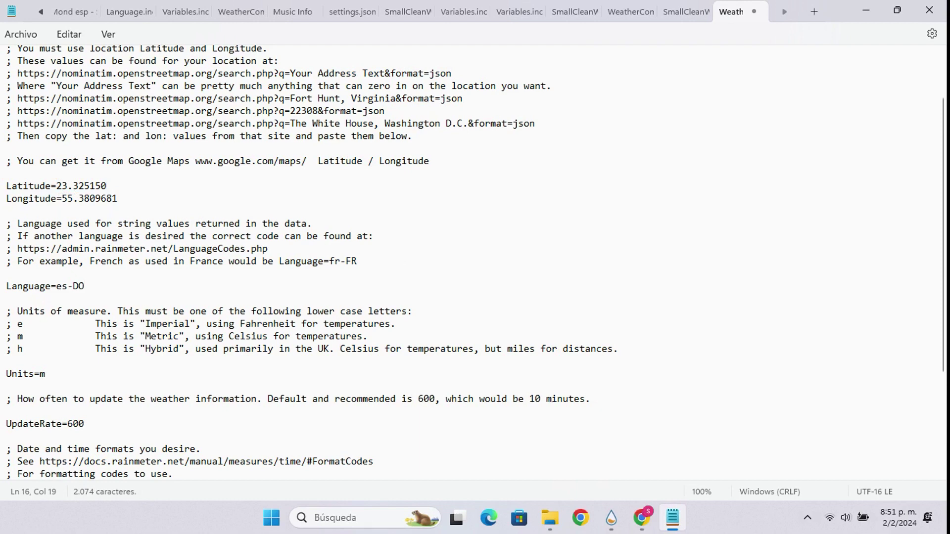
Step: Copy the Santo Domingo longitude from latlong.net in Chrome and replace the Longitude value in the Notepad variables file with -101.735931
left_click(642, 518)
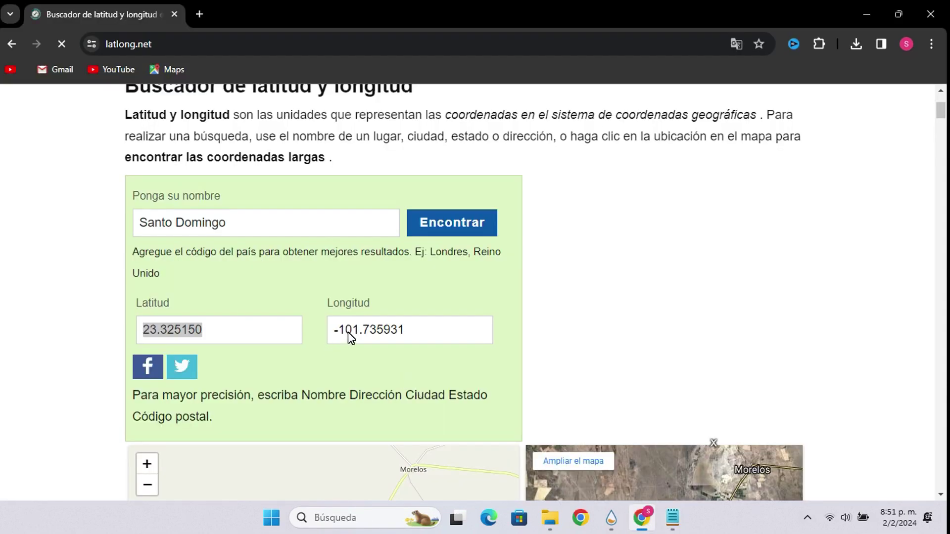
left_click_drag(405, 330, 333, 330)
key("ctrl+c")
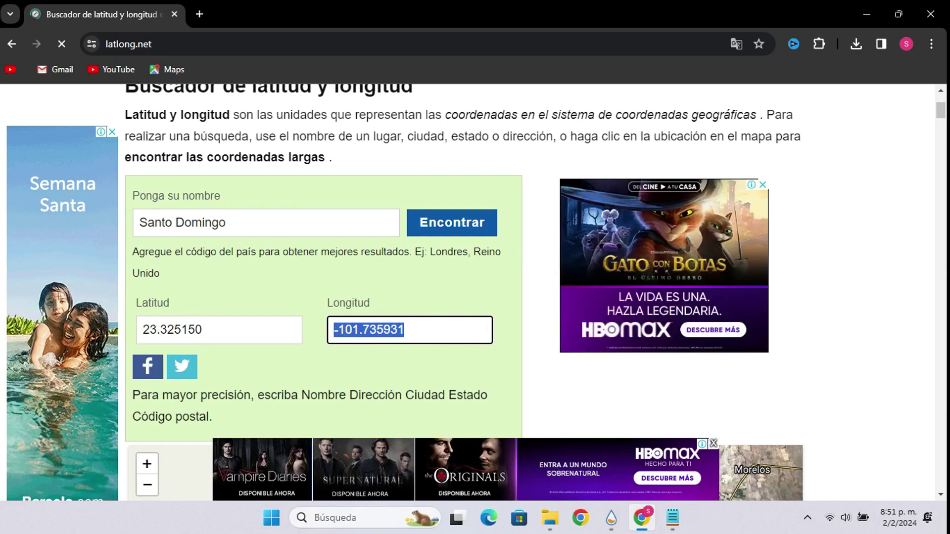
left_click(643, 515)
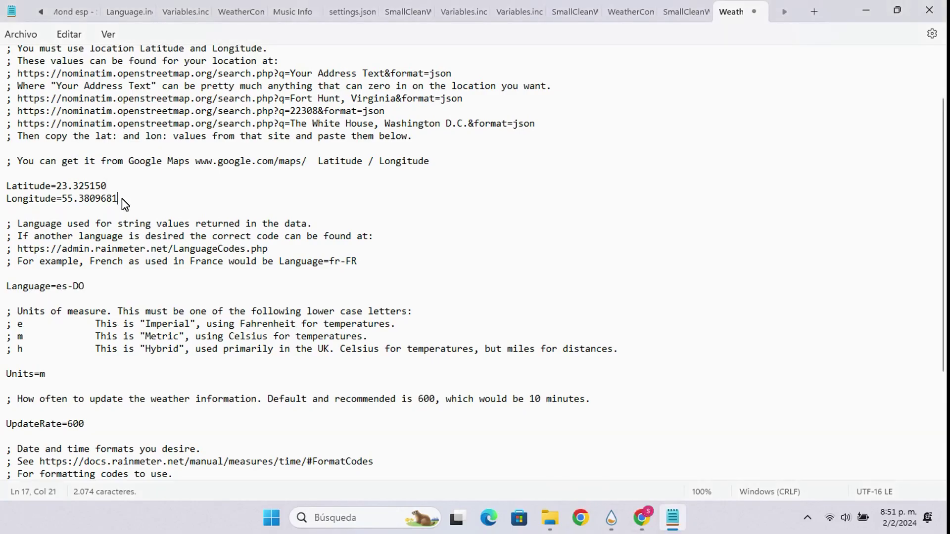
left_click_drag(121, 199, 62, 200)
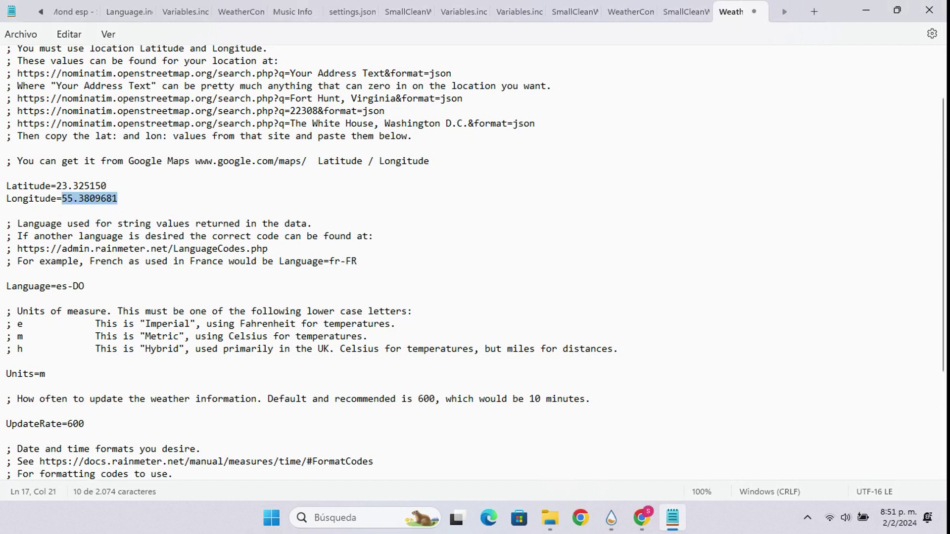
key("ctrl+v")
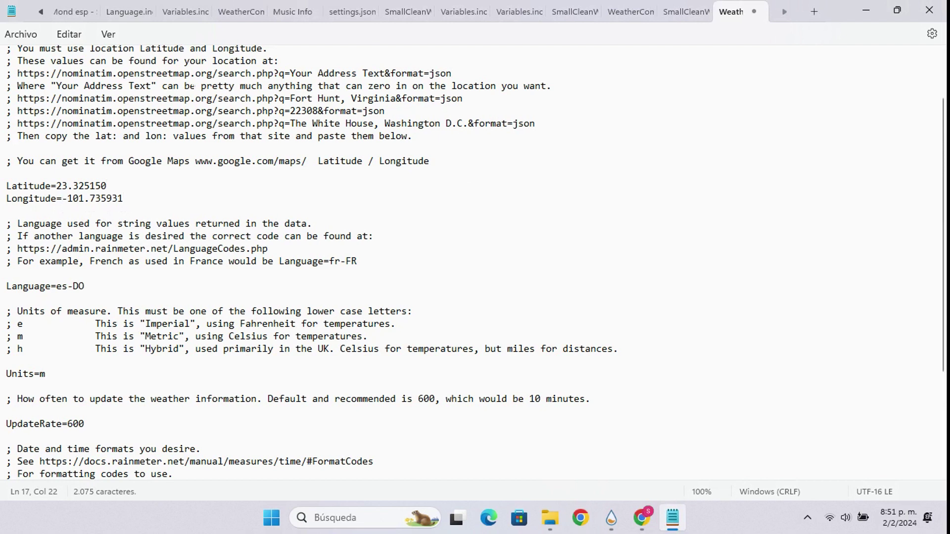
Step: Save the weather variables file and refresh the SmallCleanWeather skin on the desktop
left_click(21, 34)
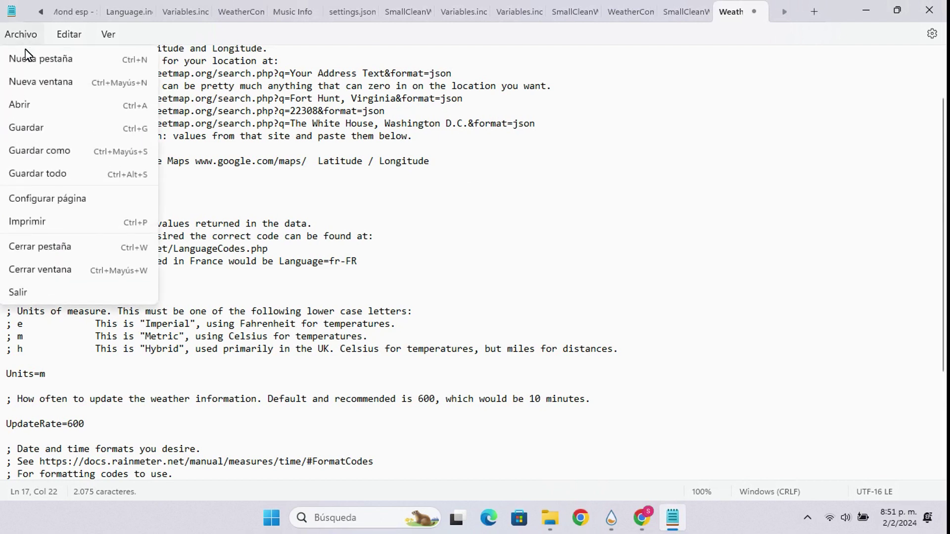
left_click(44, 127)
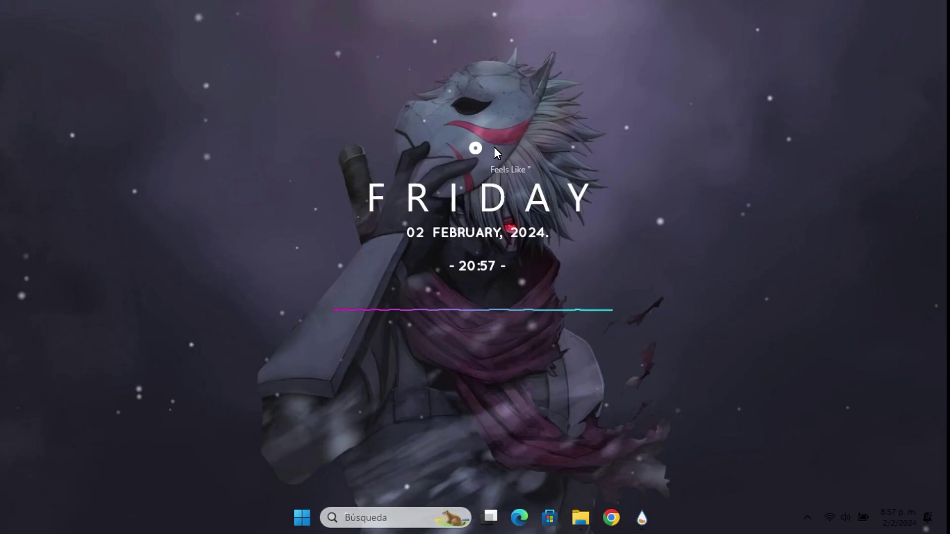
right_click(480, 150)
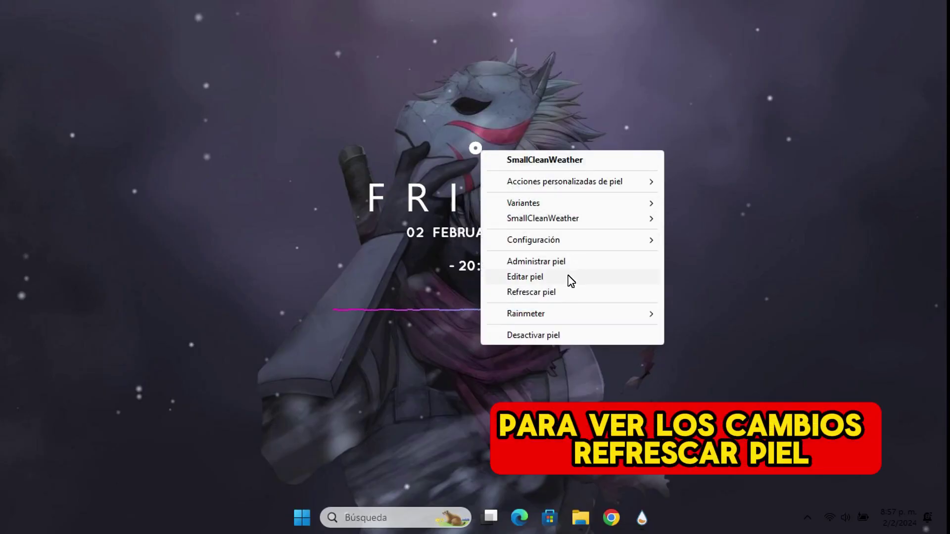
left_click(545, 292)
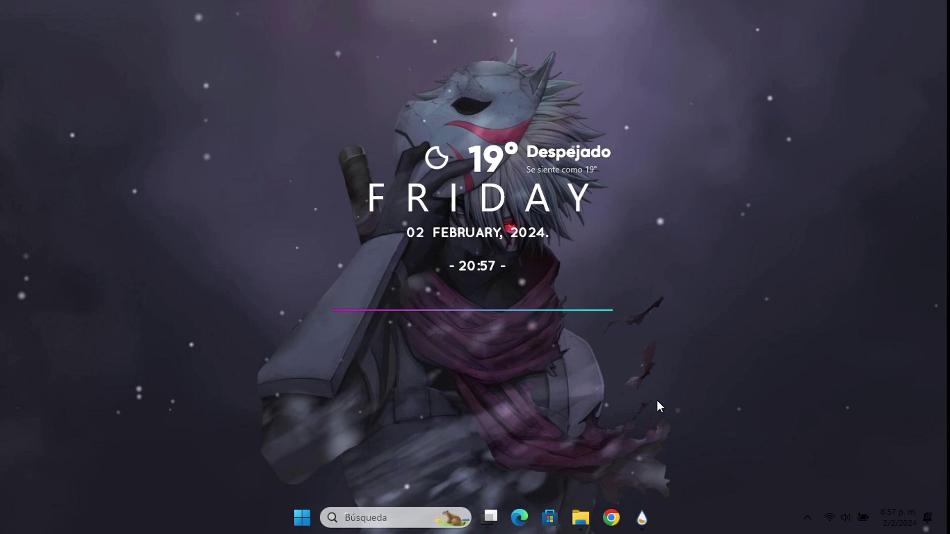
Step: Open the text file Mond esp - Sutp Plus from the Complementos - Setup Plus (Look 1) folder in a maximized Notepad window
left_click(581, 518)
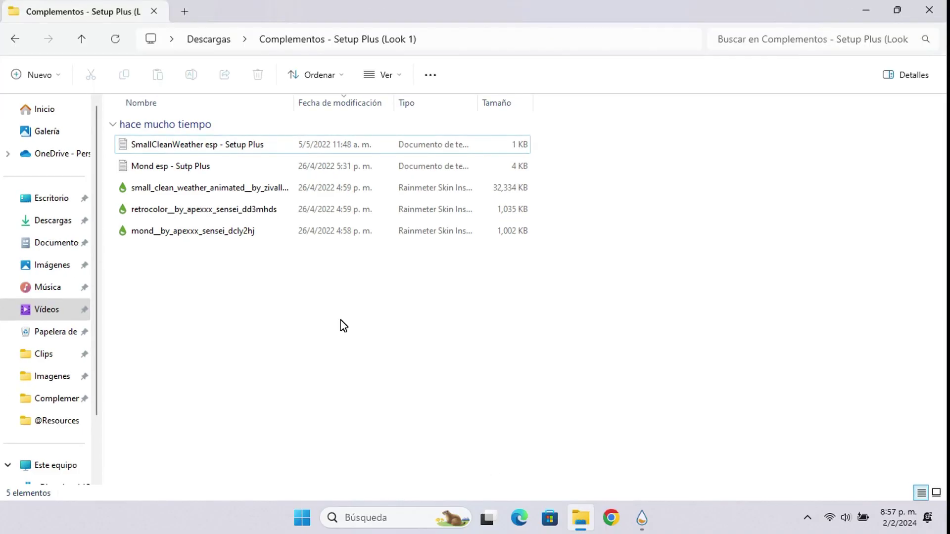
left_click(197, 171)
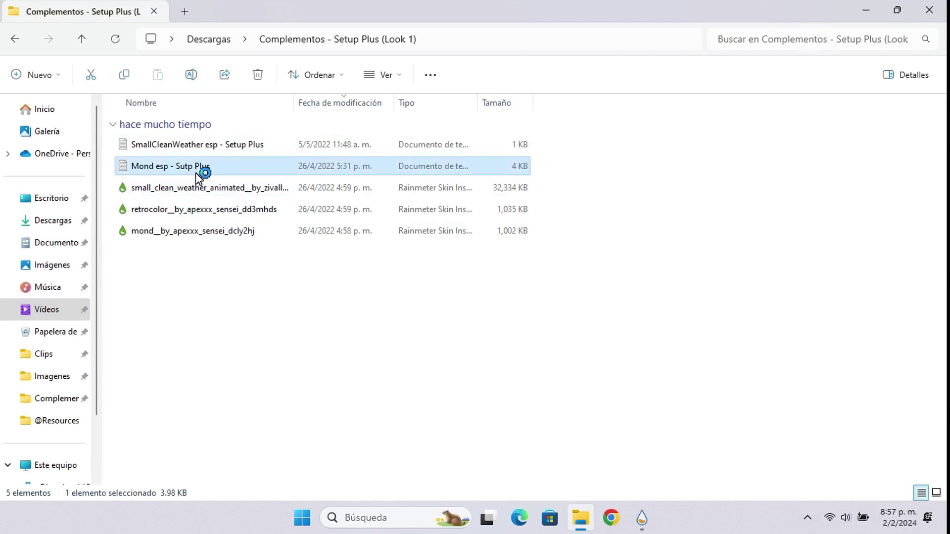
key("Return")
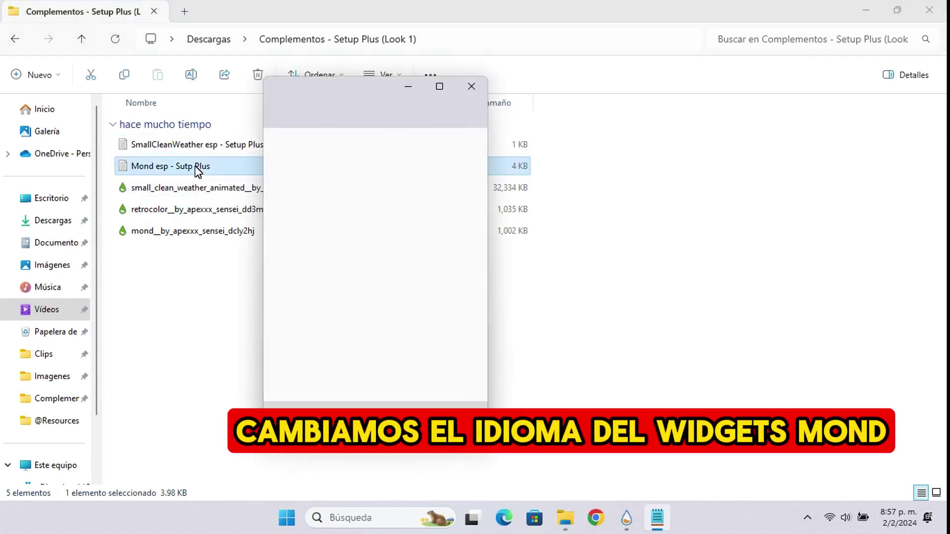
left_click(439, 87)
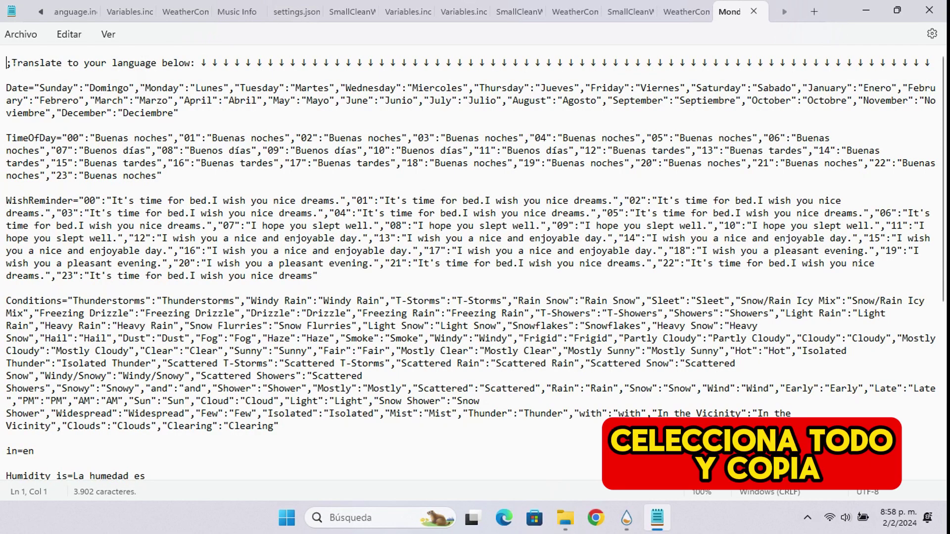
Step: Copy the Mond translation text from its first line through the in=en line, and minimize the open windows to show the desktop
left_click_drag(7, 63, 33, 452)
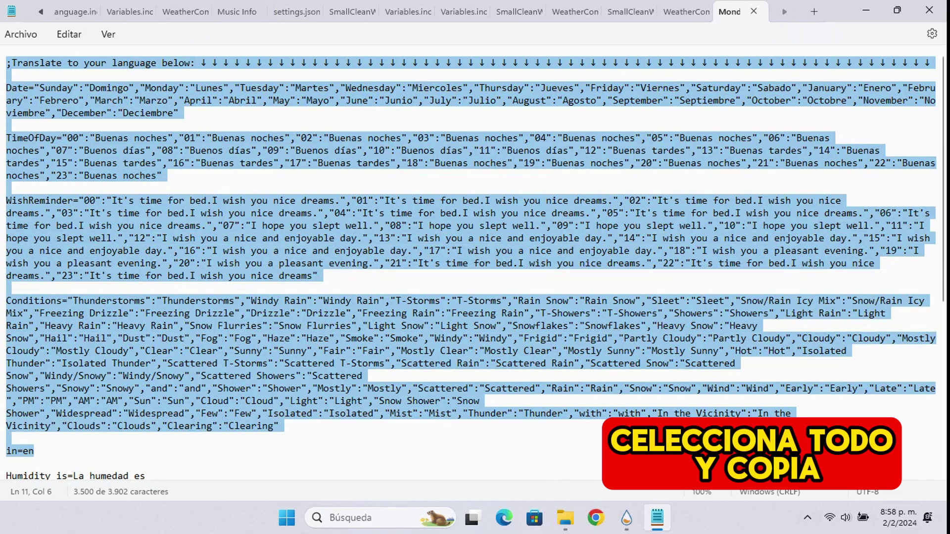
left_click(872, 5)
left_click(890, 7)
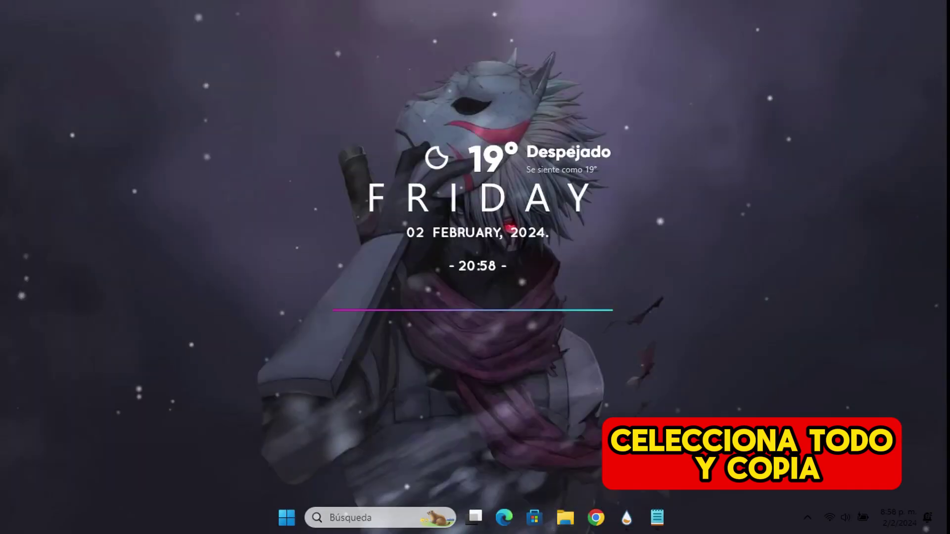
Step: Open the Mond skin's folder in File Explorer from the Rainmeter skin manager
left_click(807, 518)
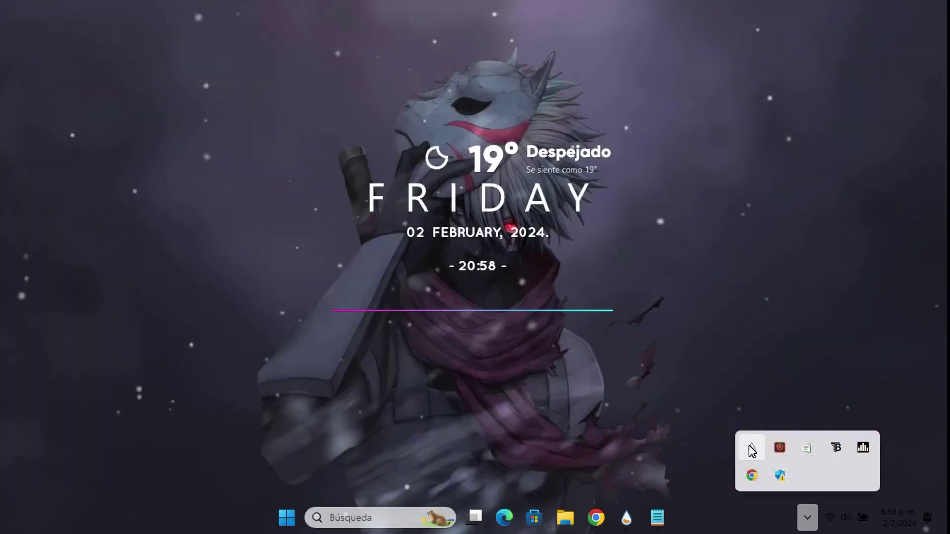
right_click(752, 451)
left_click(792, 203)
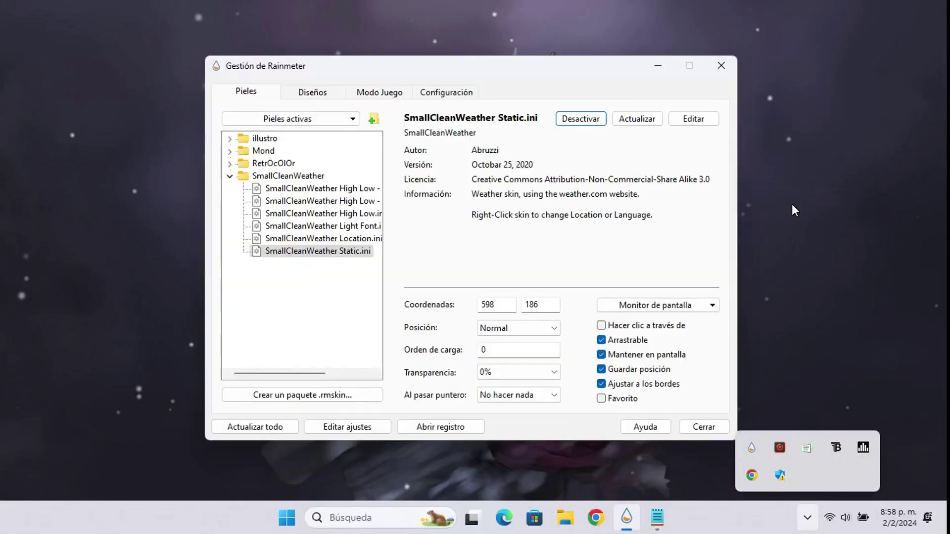
left_click(231, 176)
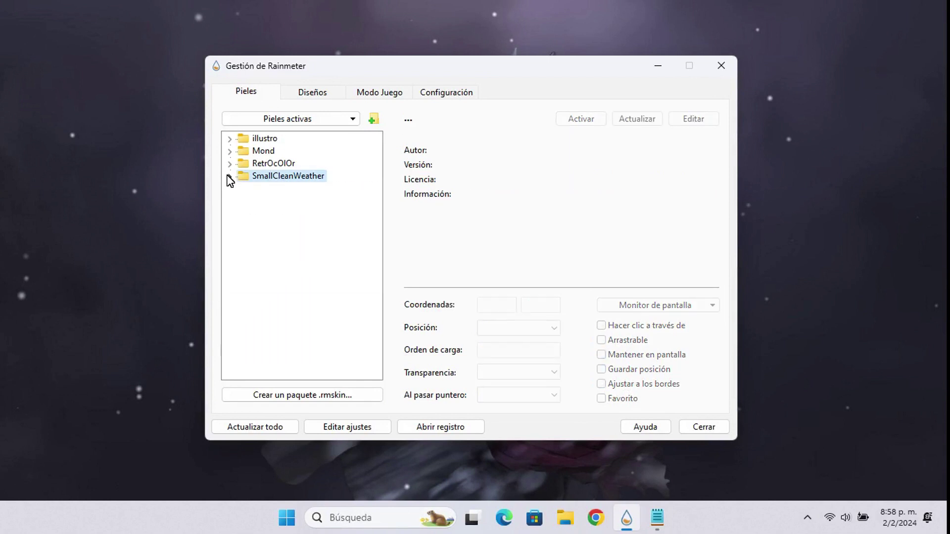
right_click(249, 151)
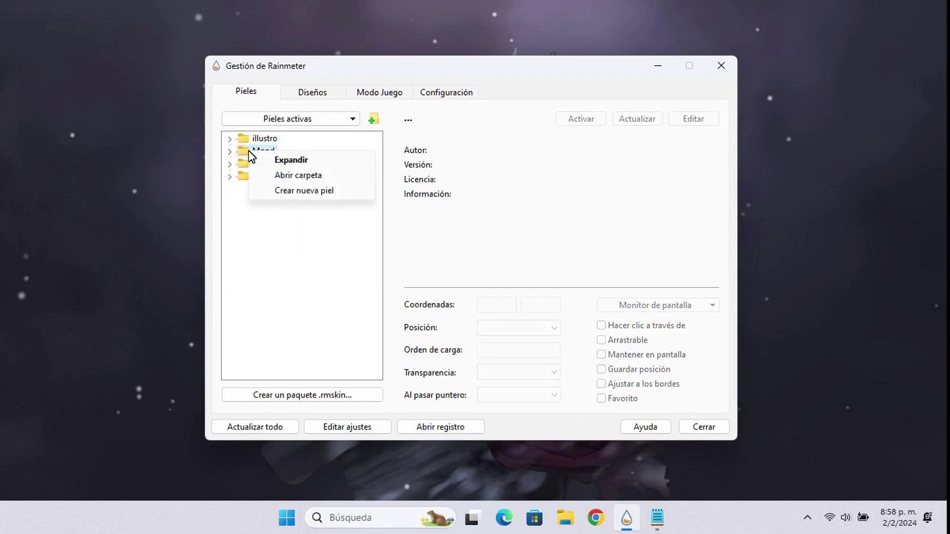
left_click(288, 176)
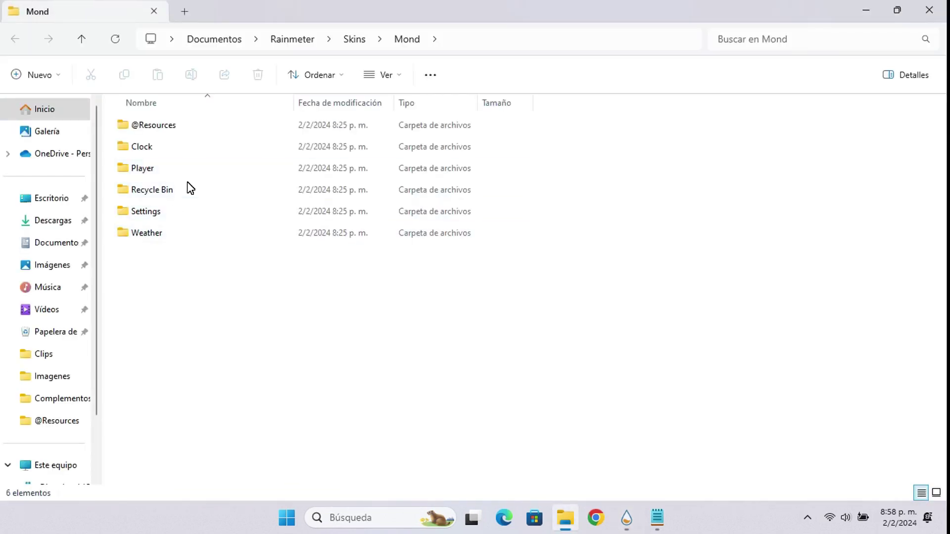
double_click(204, 125)
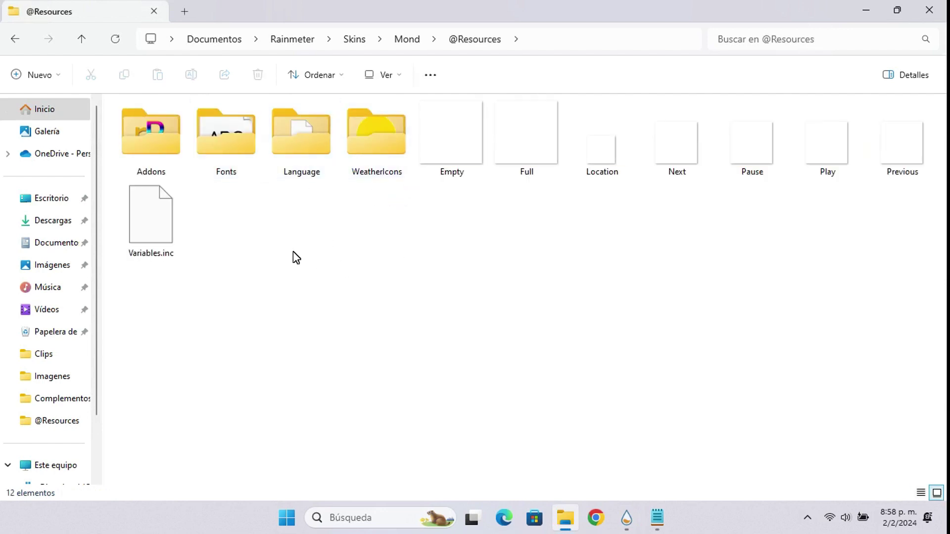
double_click(320, 172)
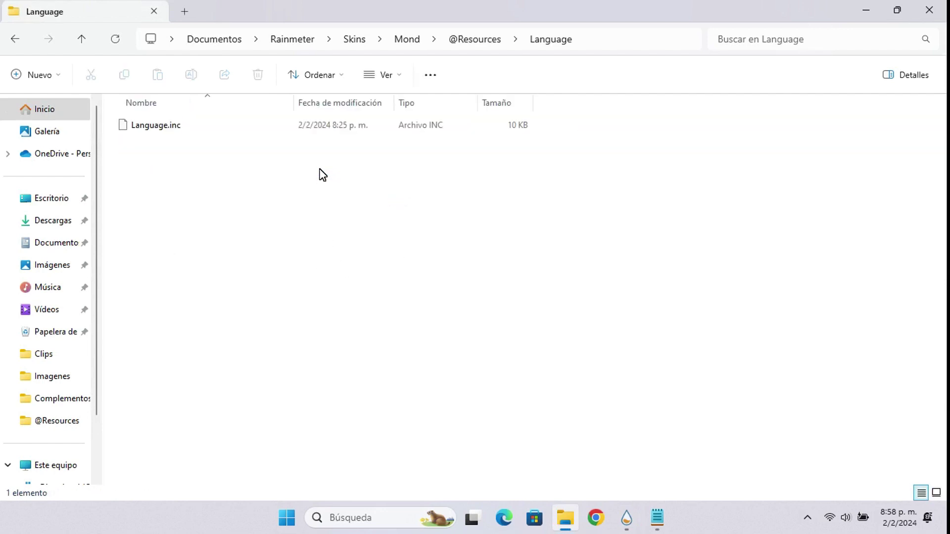
double_click(246, 126)
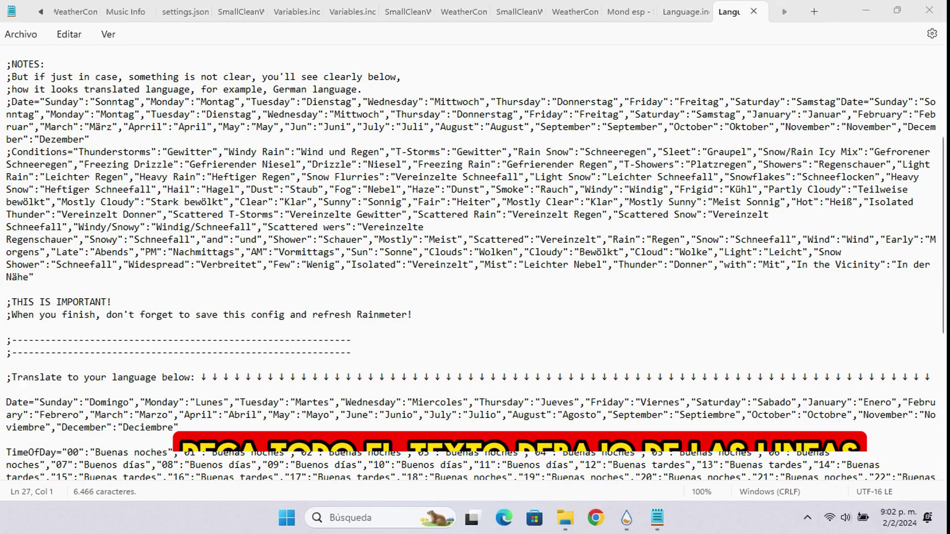
Step: Replace the text from the "Translate to your language below" line through in=en with the copied Spanish translation and save the file
left_click_drag(7, 379, 878, 470)
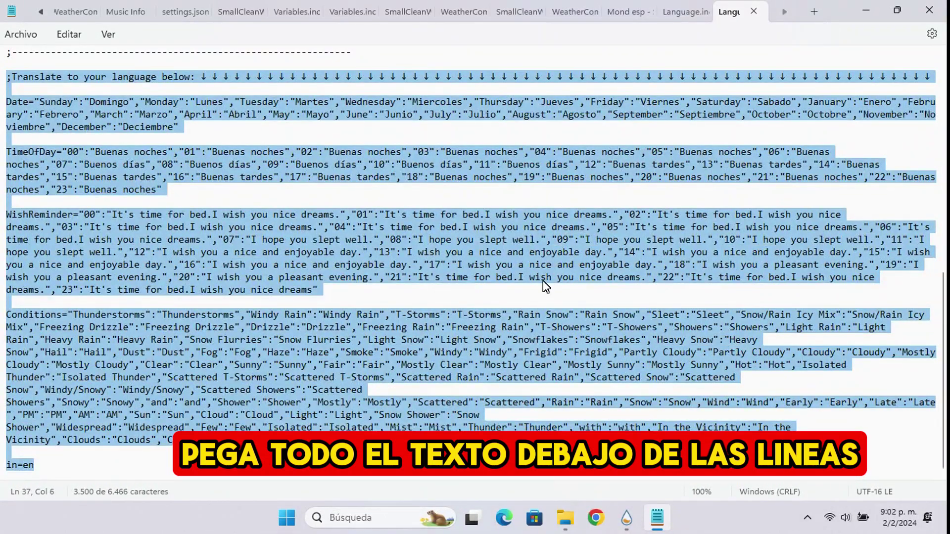
key("ctrl+v")
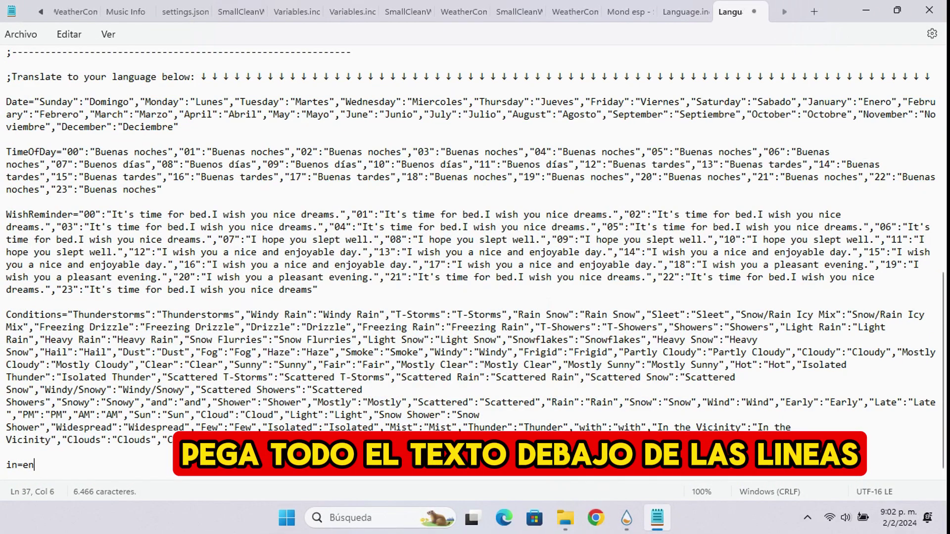
left_click(35, 38)
left_click(45, 129)
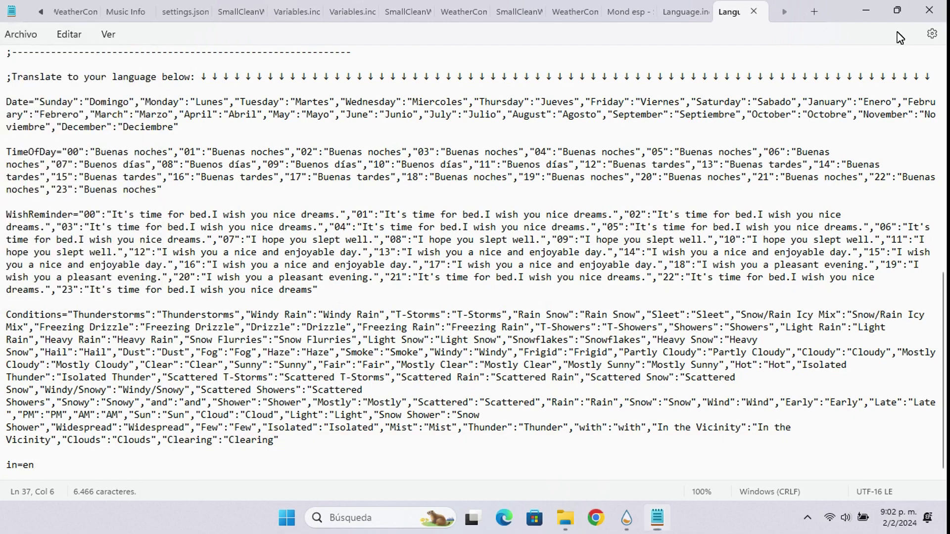
Step: Close Notepad, the Rainmeter manager and the Language folder, and refresh the SmallCleanWeather skin on the desktop
left_click(929, 10)
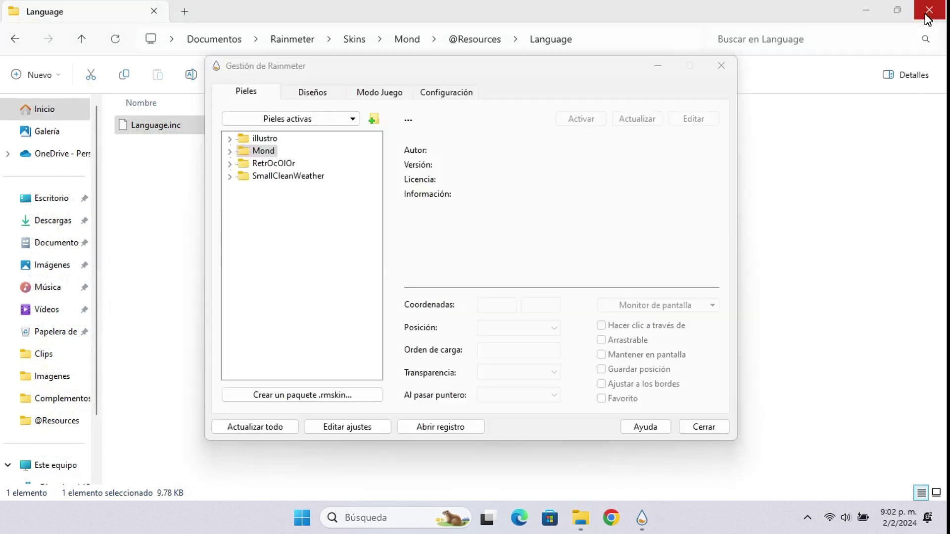
left_click(721, 66)
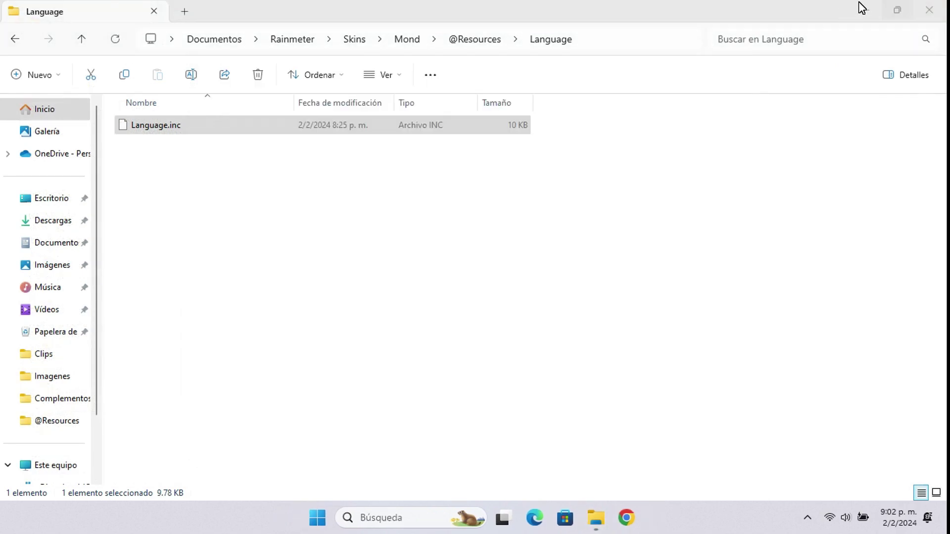
left_click(941, 5)
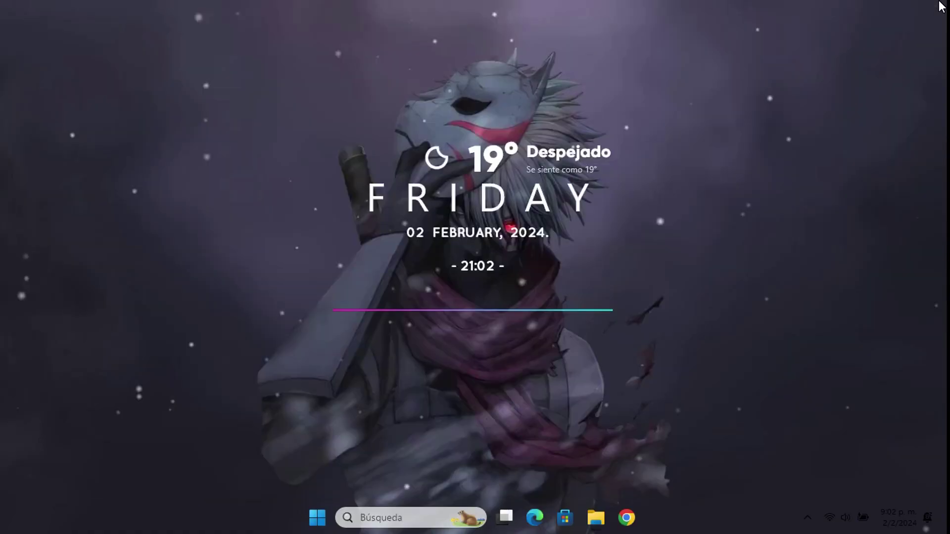
right_click(494, 200)
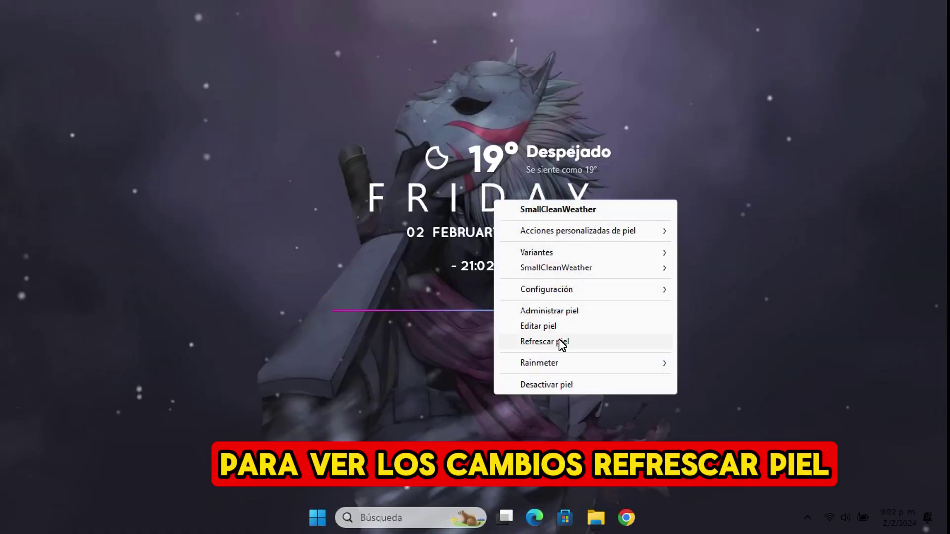
left_click(545, 341)
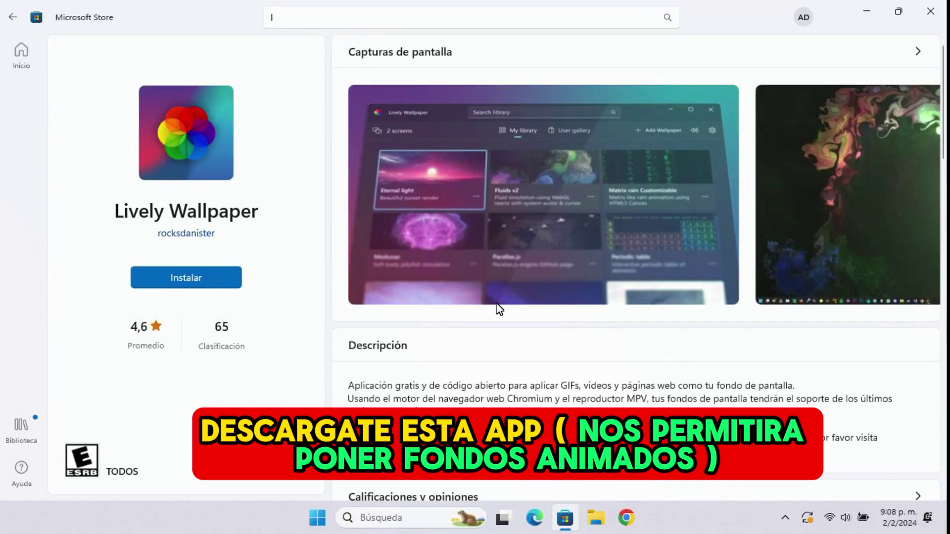
Step: Install Lively Wallpaper from the Microsoft Store
left_click(206, 275)
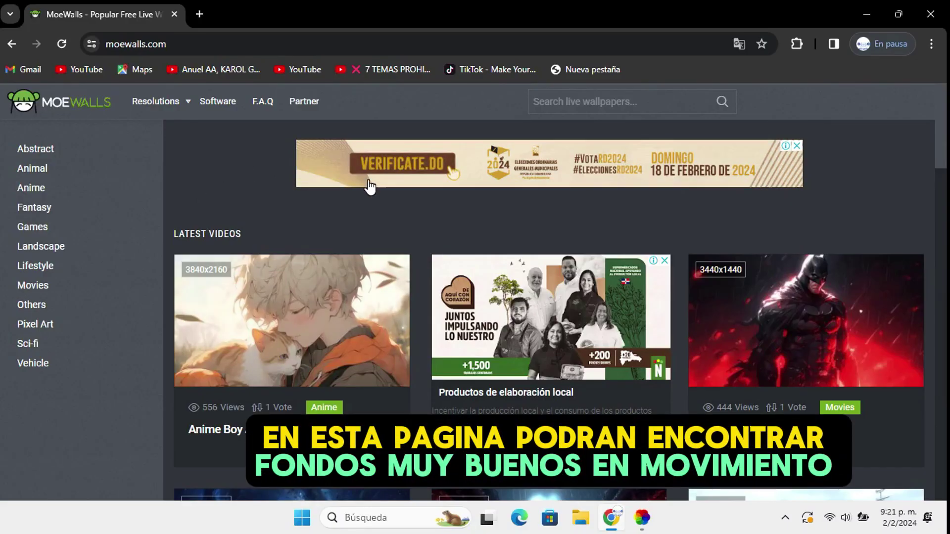
Step: Browse the latest live wallpapers on moewalls.com in Chrome and search the site for kakashi
scroll(284, 207, "down", 5)
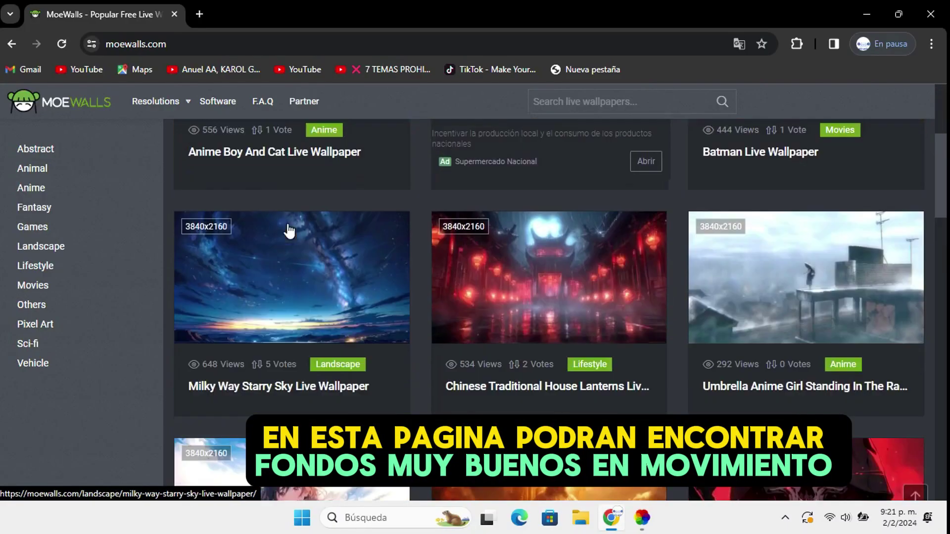
scroll(289, 231, "down", 7)
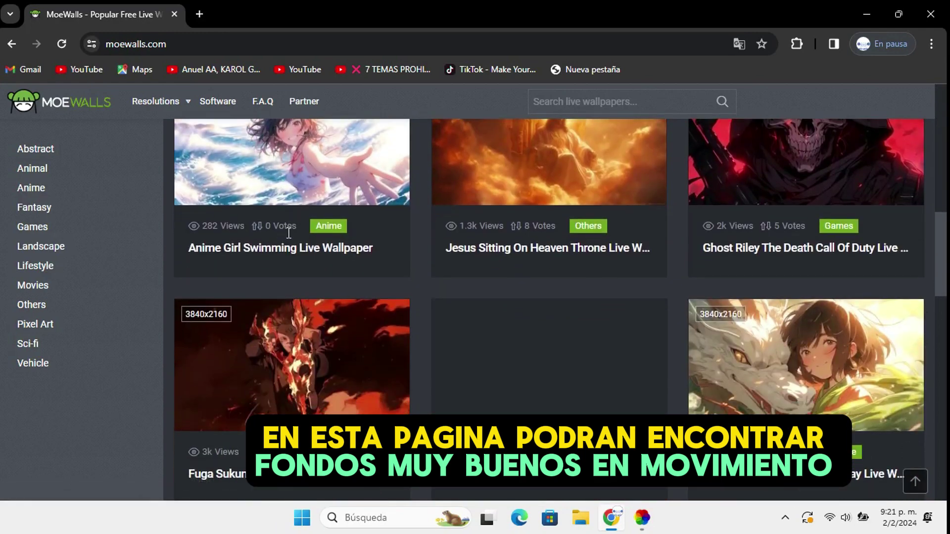
scroll(289, 232, "down", 10)
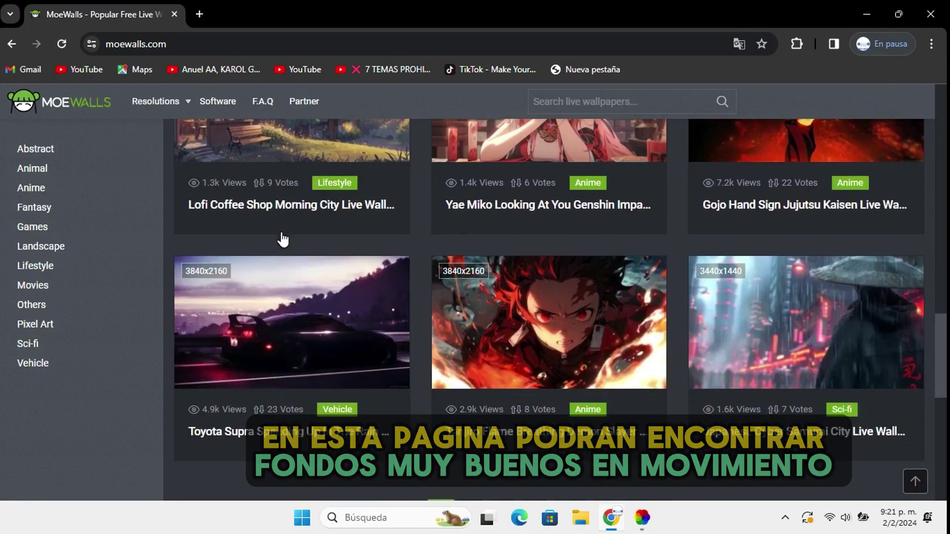
scroll(283, 239, "down", 2)
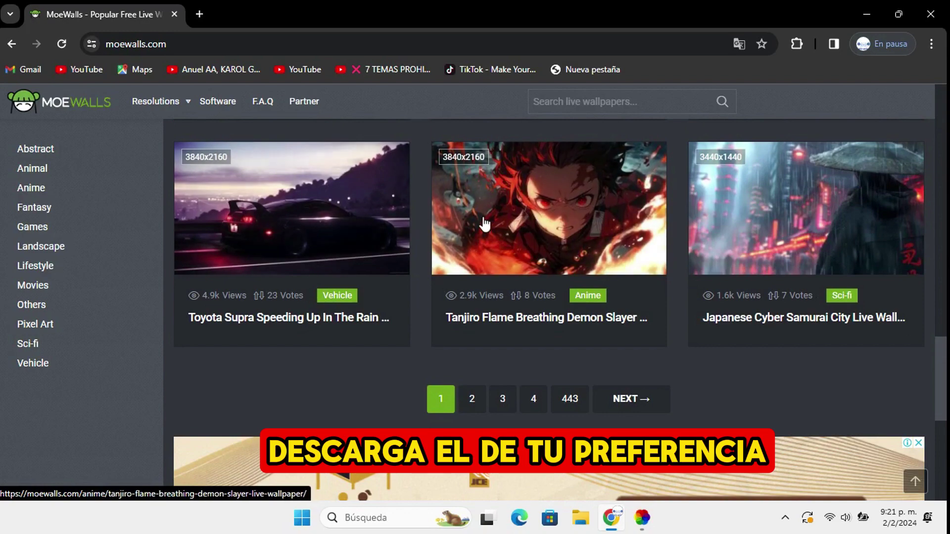
scroll(584, 227, "up", 10)
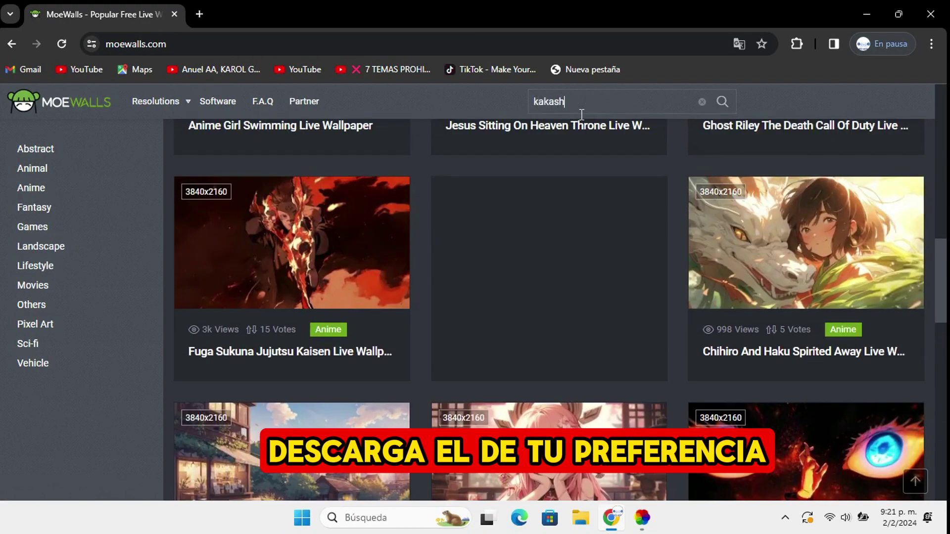
key("Return")
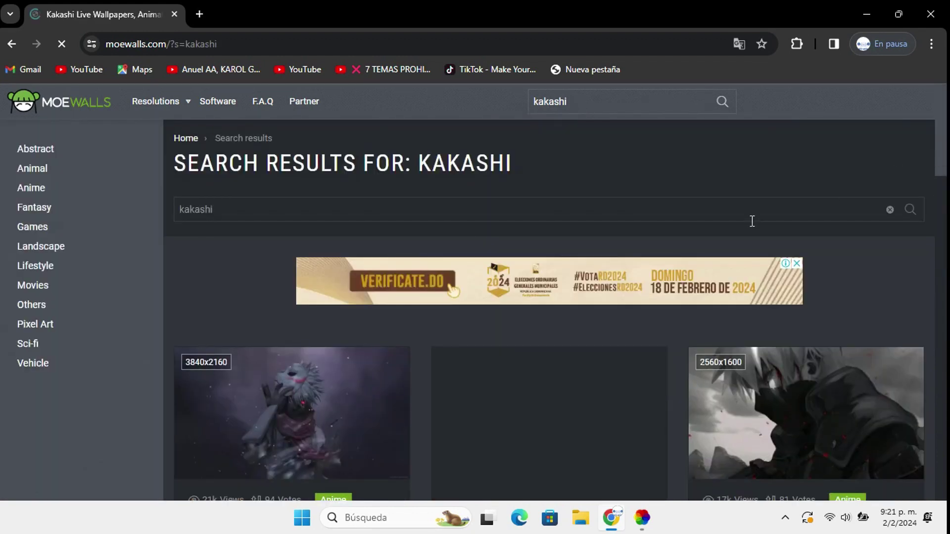
Step: Open the Kakashi Anbu Mask live wallpaper from the search results, dismiss the ad, preview its video and download the wallpaper
scroll(831, 198, "down", 3)
left_click(320, 279)
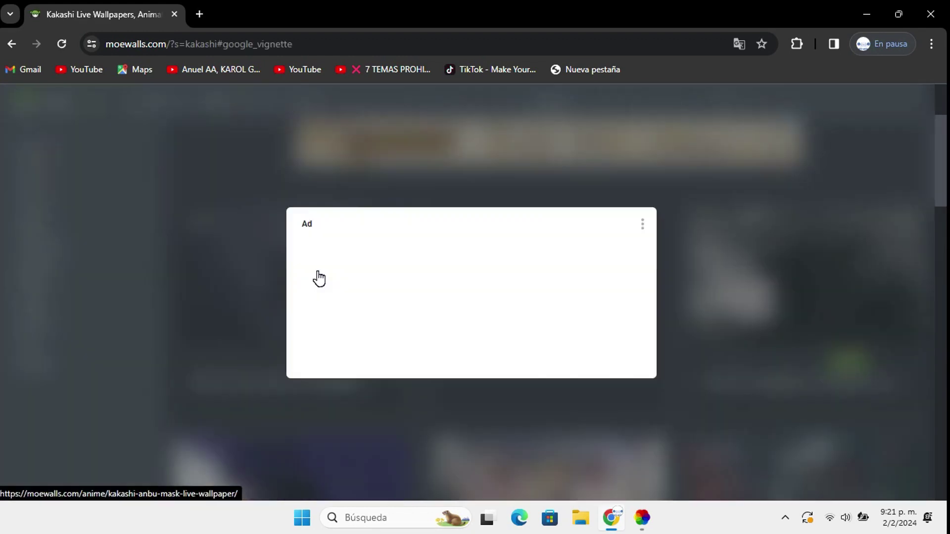
left_click(506, 346)
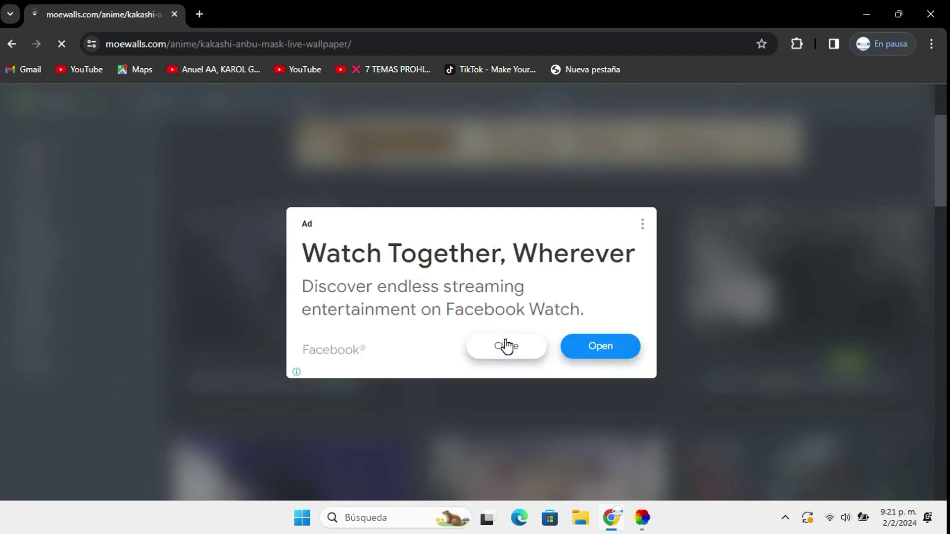
scroll(497, 361, "down", 3)
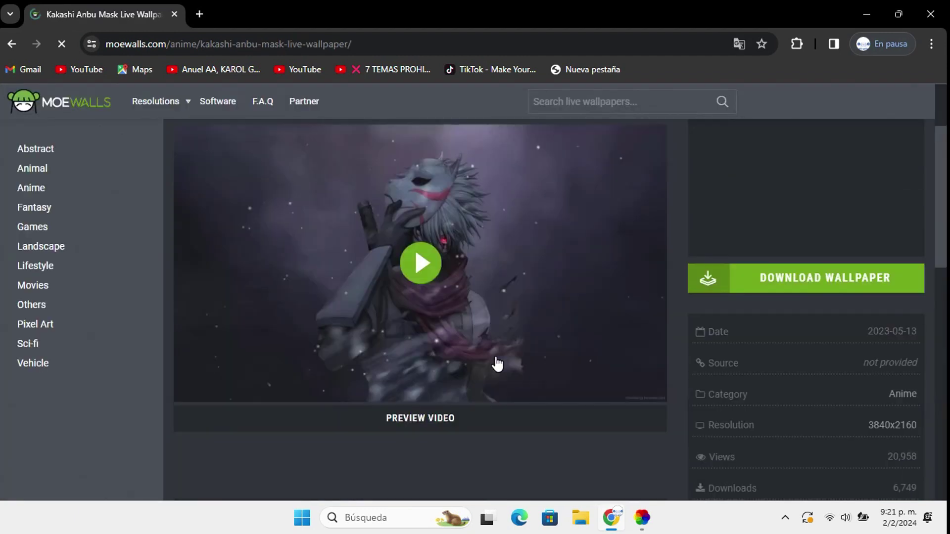
left_click(419, 263)
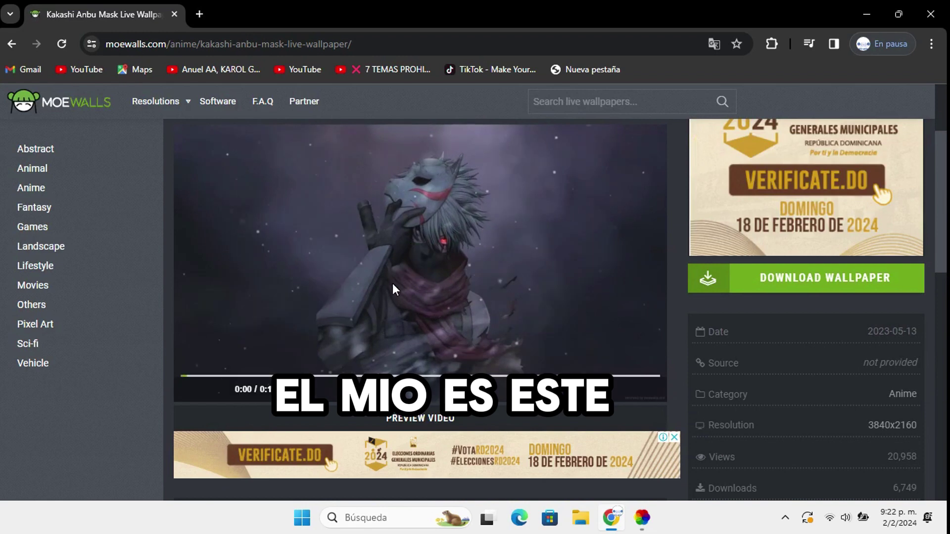
left_click(815, 284)
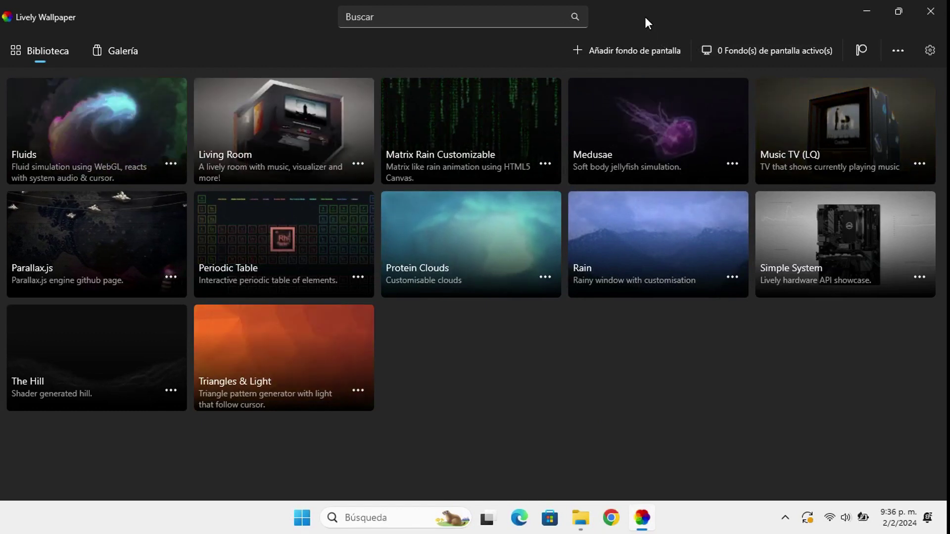
Step: Restore the Lively Wallpaper window beside the Downloads folder and add the downloaded mylivewallpapers-com-Kakashi-Anbu file as a wallpaper
double_click(557, 34)
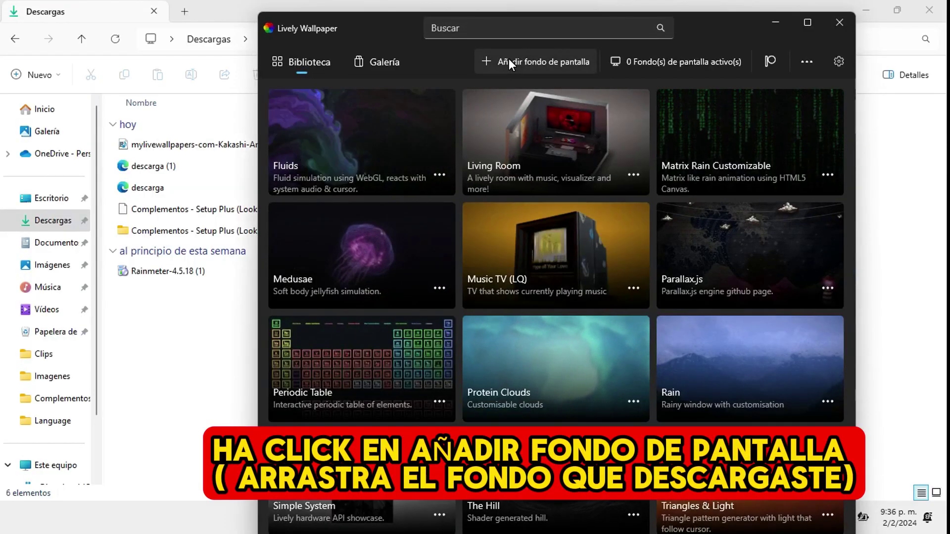
left_click(509, 58)
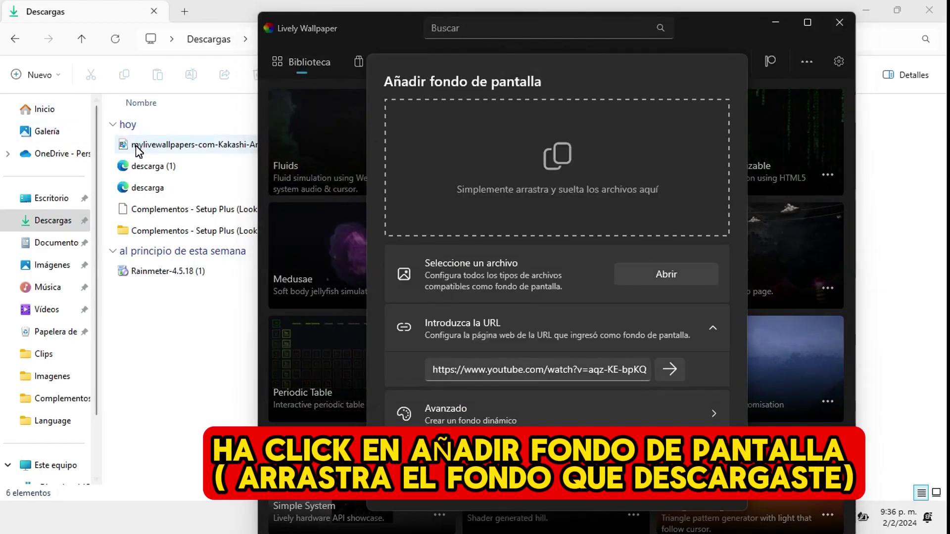
left_click_drag(126, 145, 527, 165)
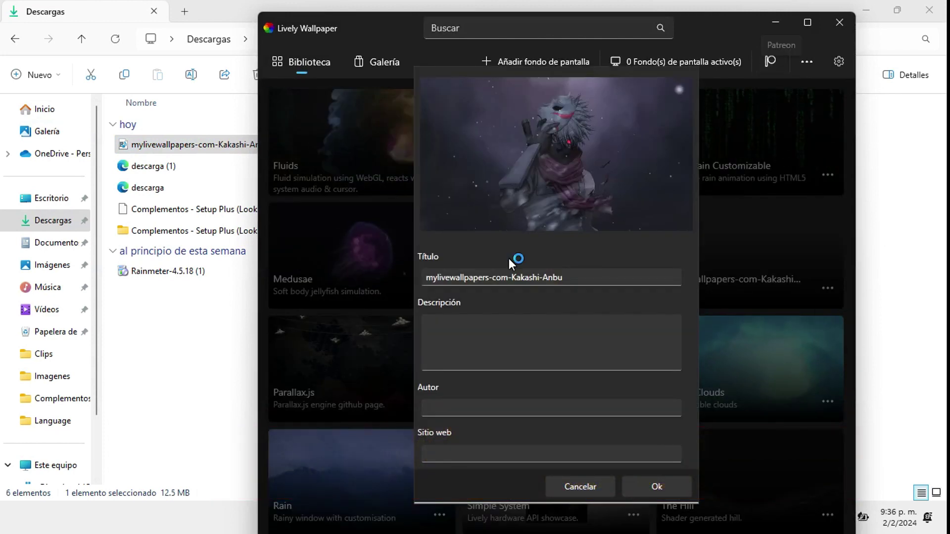
Step: Retitle the new wallpaper as Kakashi, leave its description blank and confirm its details
left_click(528, 348)
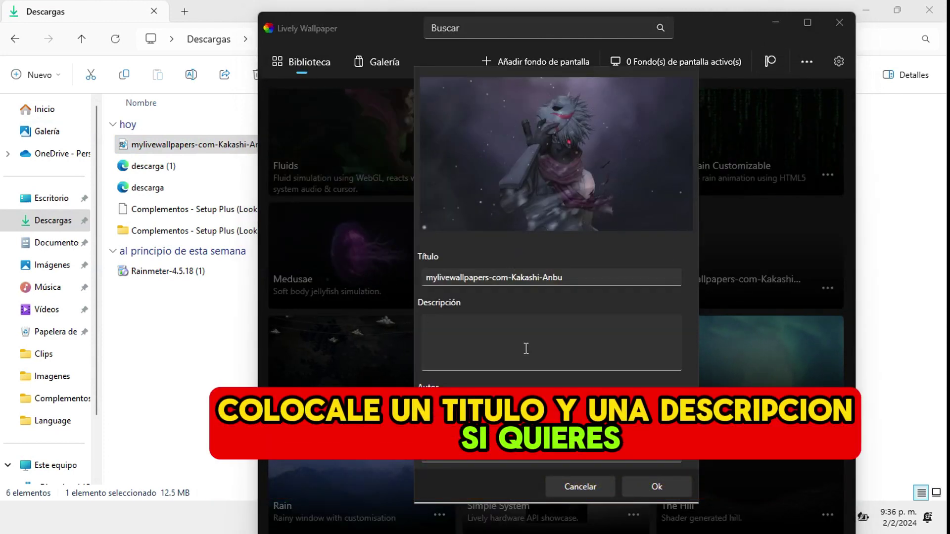
type("kakashi")
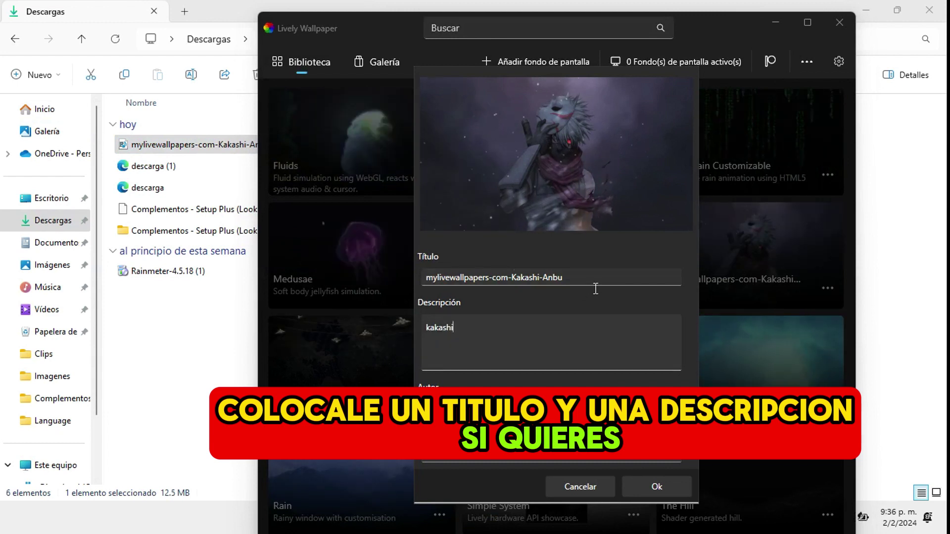
double_click(596, 289)
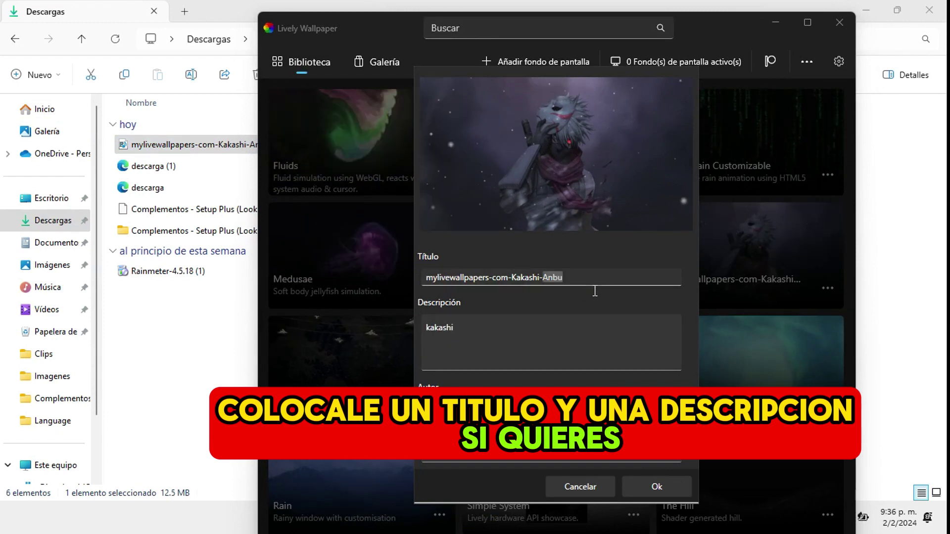
key("BackSpace")
key("BackSpace")
key("BackSpace")
key("BackSpace")
key("BackSpace")
key("BackSpace")
key("BackSpace")
key("BackSpace")
key("BackSpace")
key("BackSpace")
key("BackSpace")
key("BackSpace")
key("BackSpace")
key("BackSpace")
key("BackSpace")
key("BackSpace")
key("BackSpace")
key("BackSpace")
key("BackSpace")
key("BackSpace")
type("s")
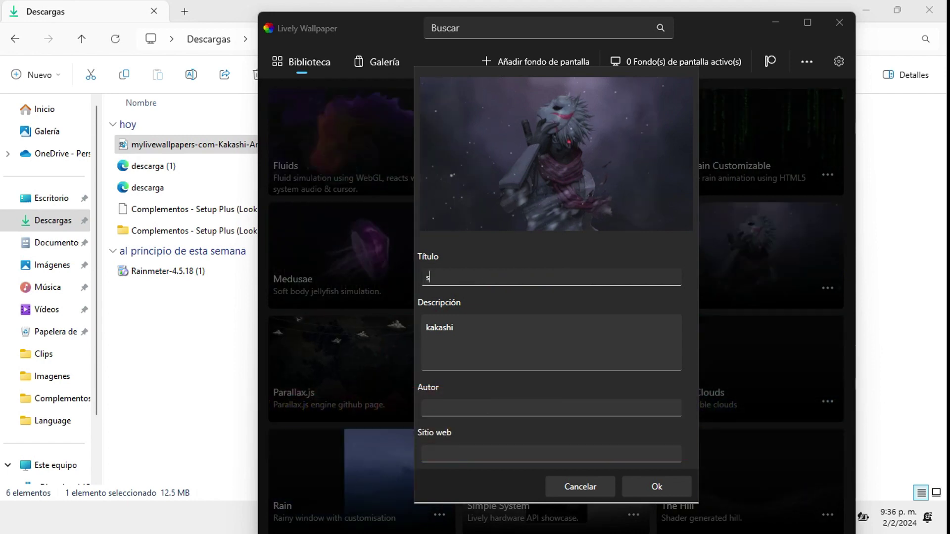
key("BackSpace")
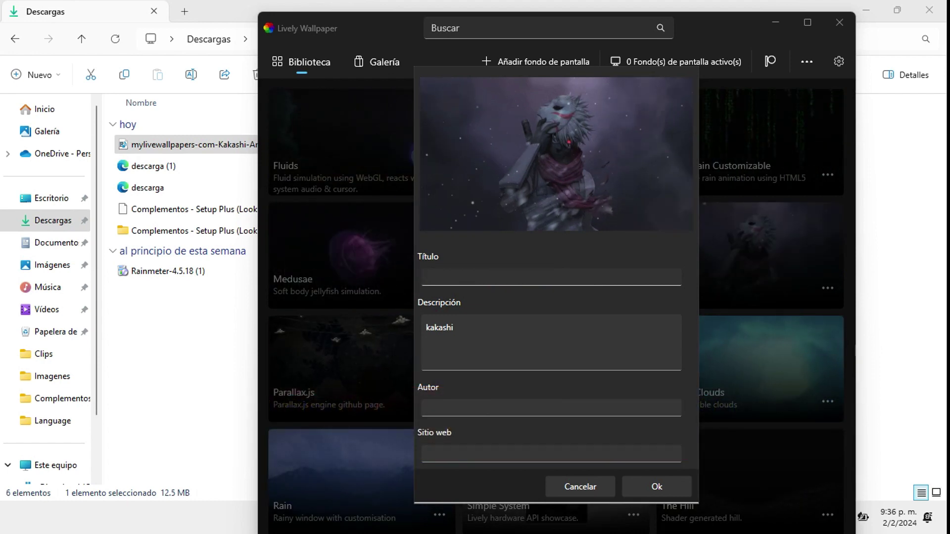
type("Kakashi")
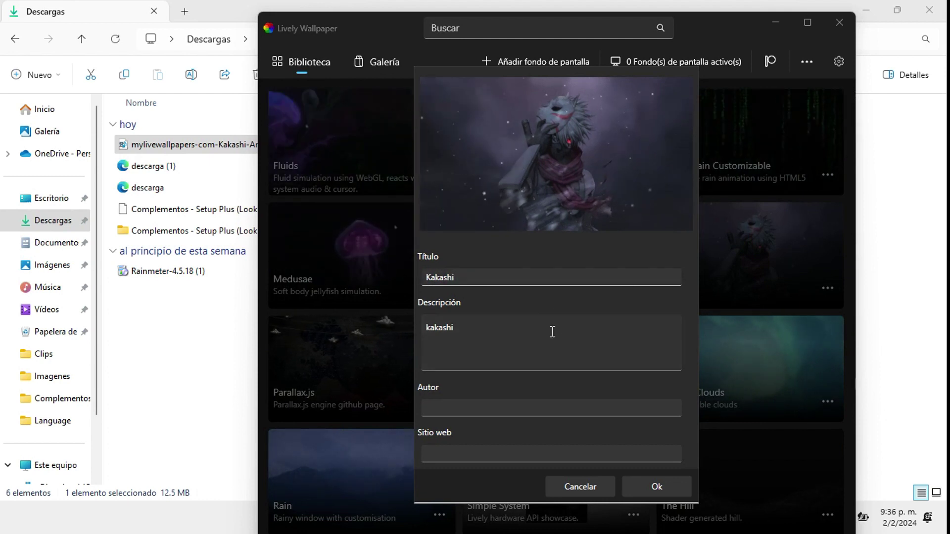
key("Tab")
key("BackSpace")
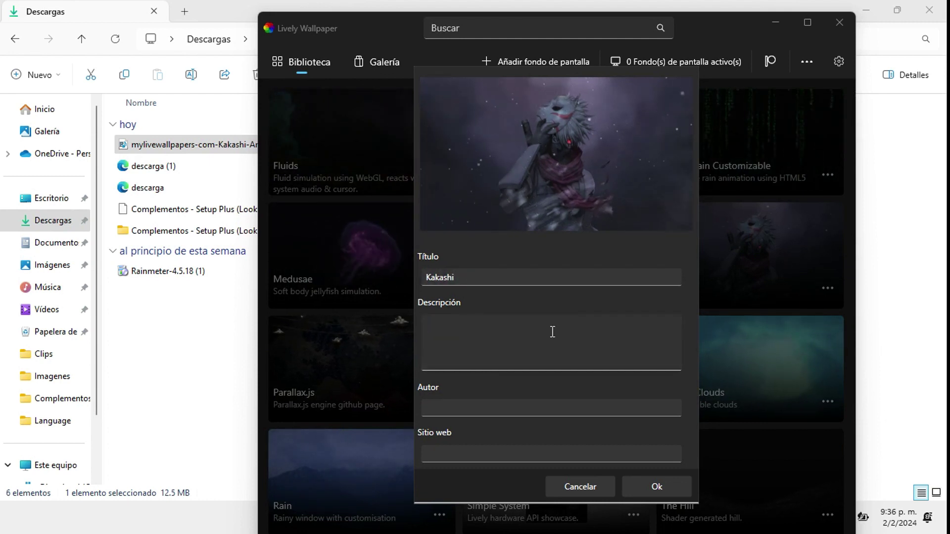
left_click(640, 485)
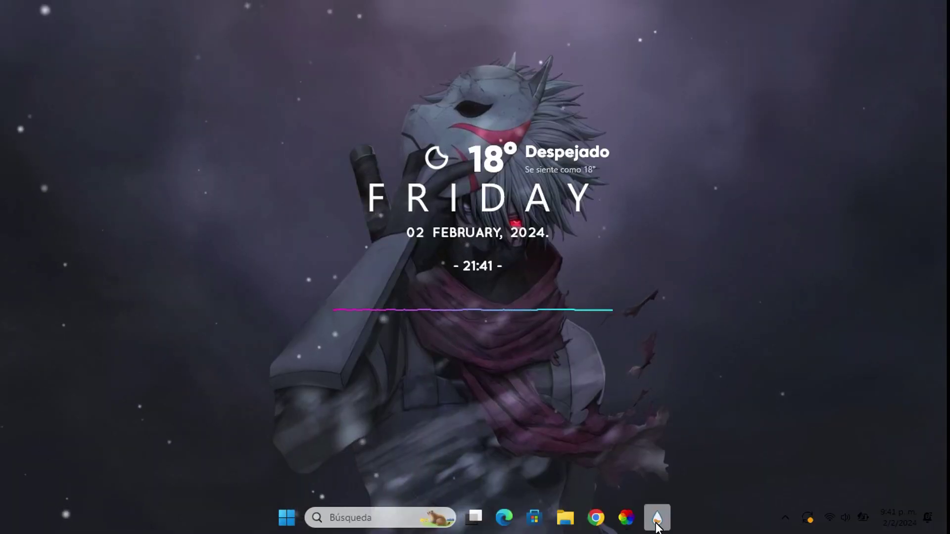
Step: Activate the Music Info.ini skin from the RetrOcOlOr set in the Rainmeter manager, then close the manager
left_click(658, 516)
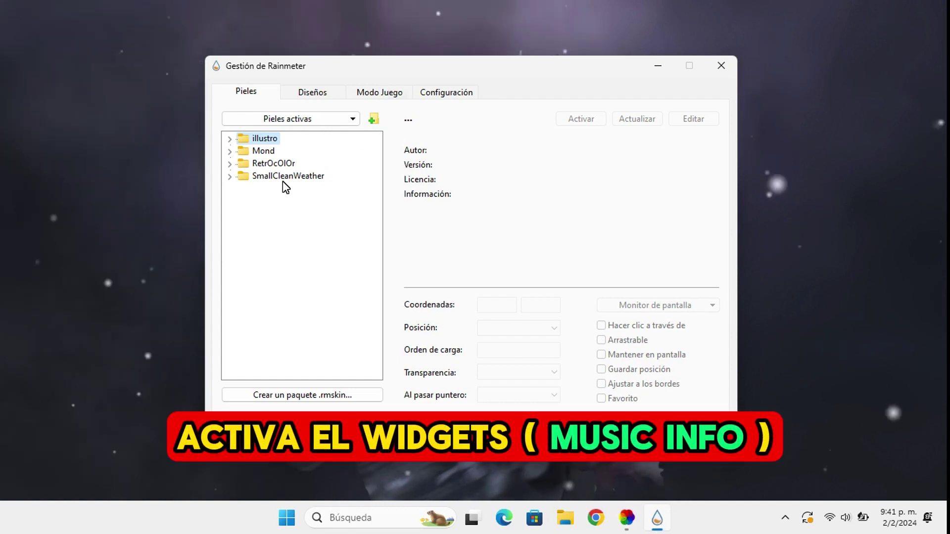
left_click(230, 165)
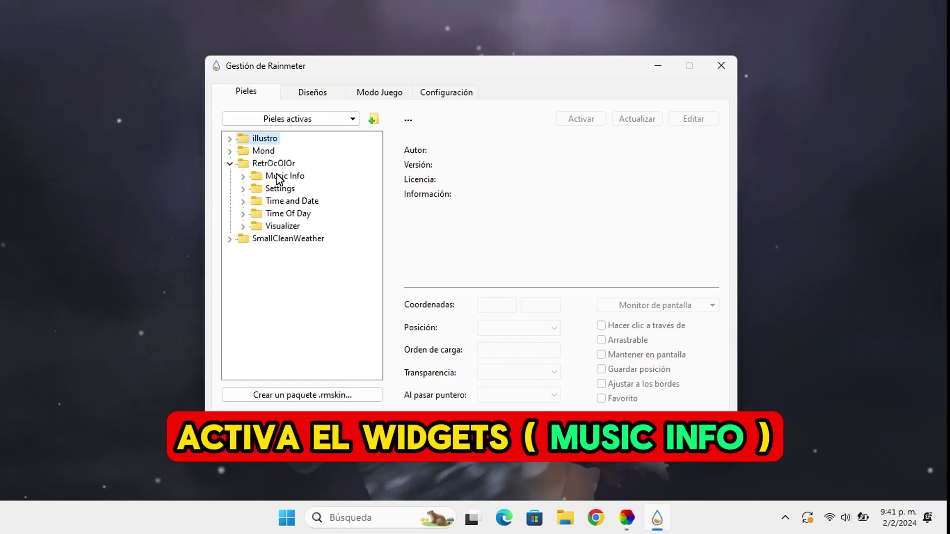
left_click(243, 176)
left_click(279, 187)
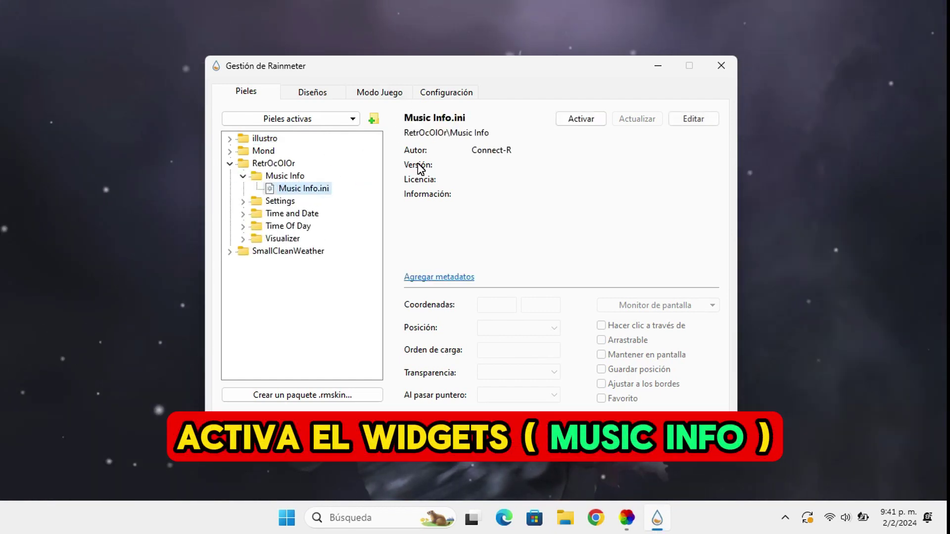
left_click(564, 124)
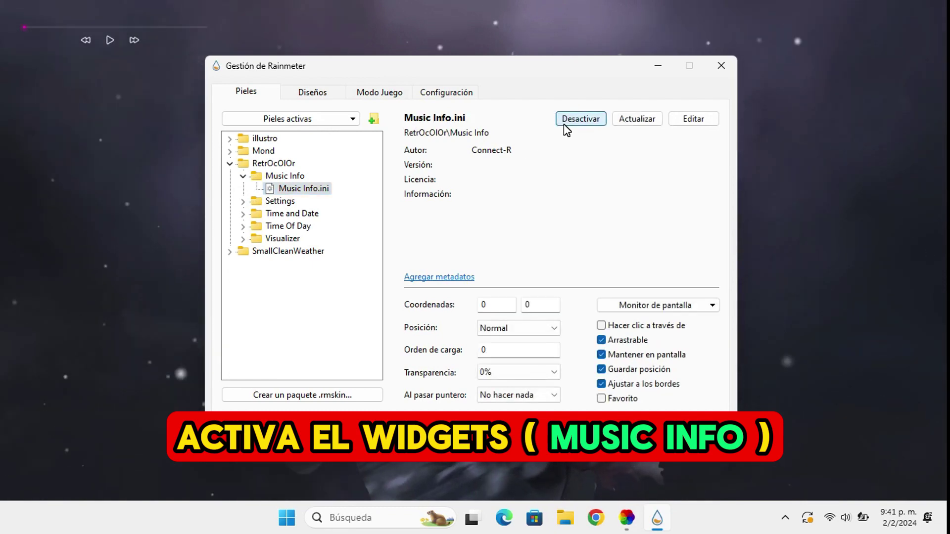
key("alt+F4")
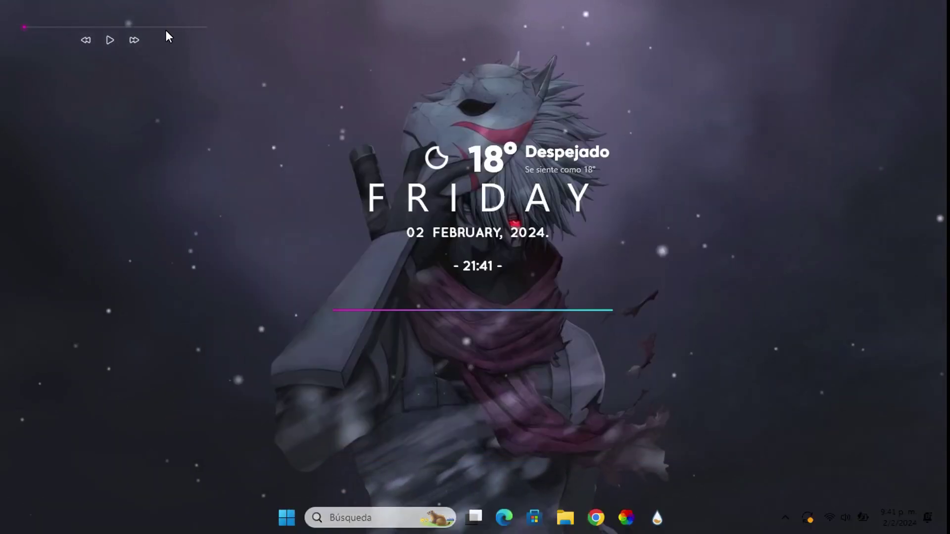
Step: Move the music player widget to the middle of the desktop just below the visualizer line and enlarge it slightly
left_click_drag(186, 47, 529, 349)
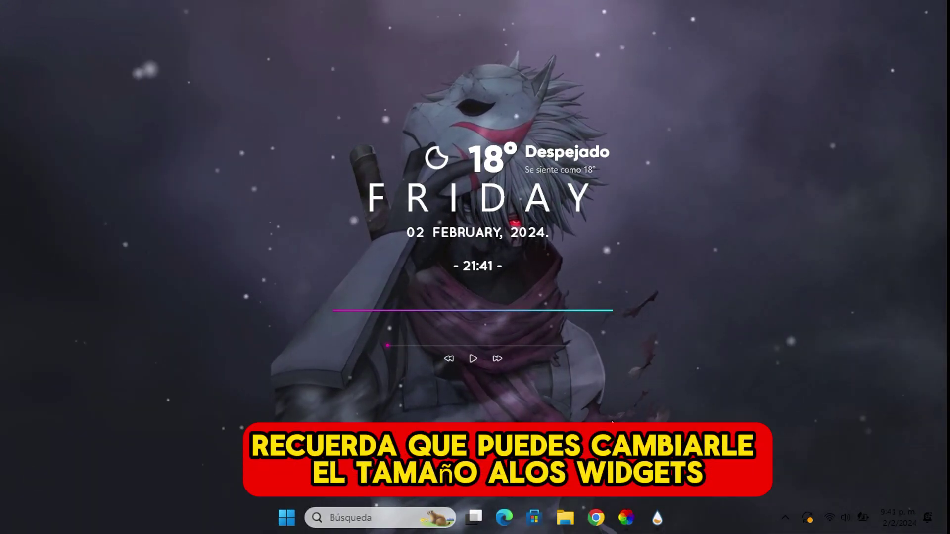
left_click_drag(501, 351, 501, 353)
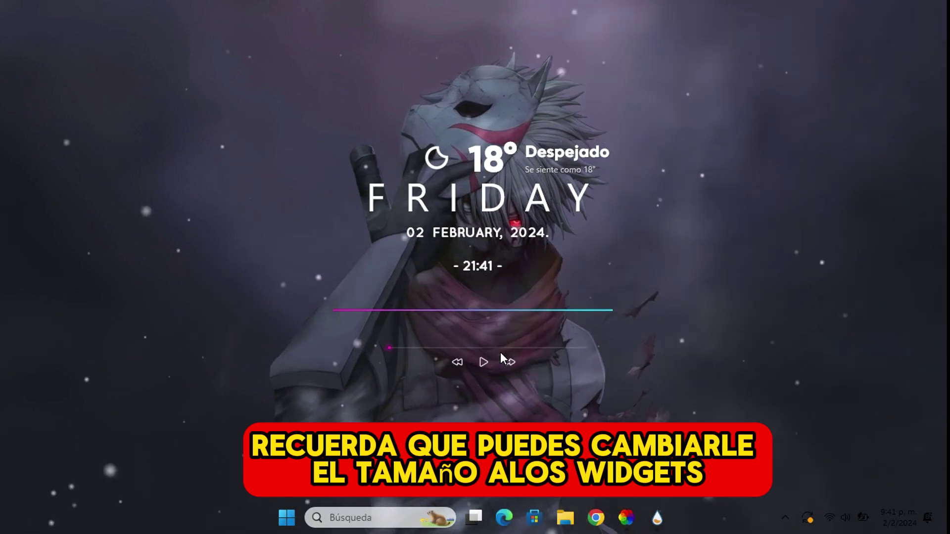
scroll(500, 353, "up", 3)
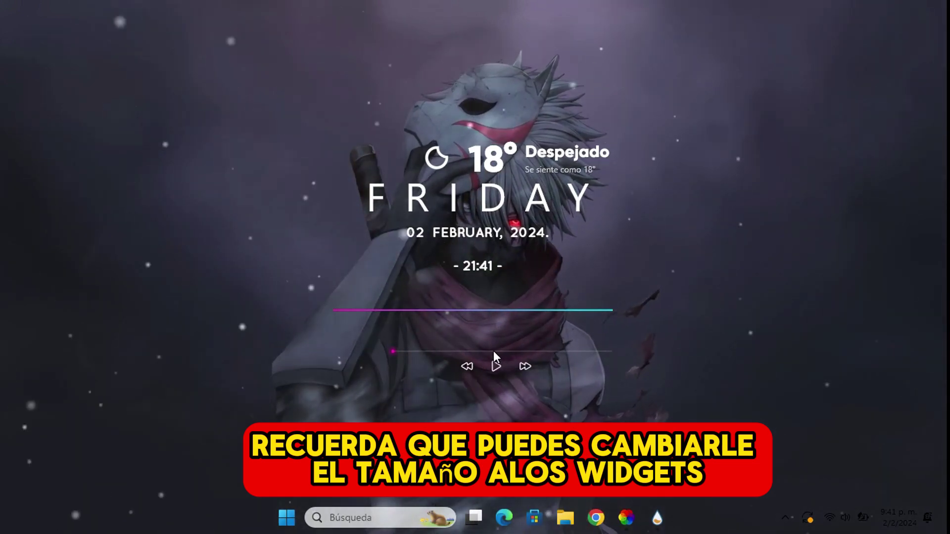
left_click_drag(494, 352, 480, 336)
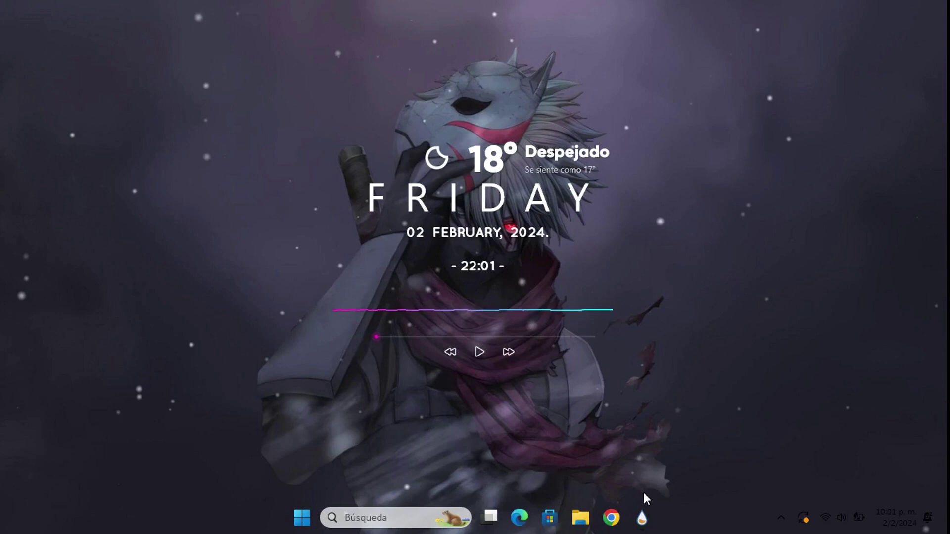
Step: Reopen the Rainmeter manager, move it clear of the widgets and load the RetrOcOlOr Settings.ini skin
left_click(652, 527)
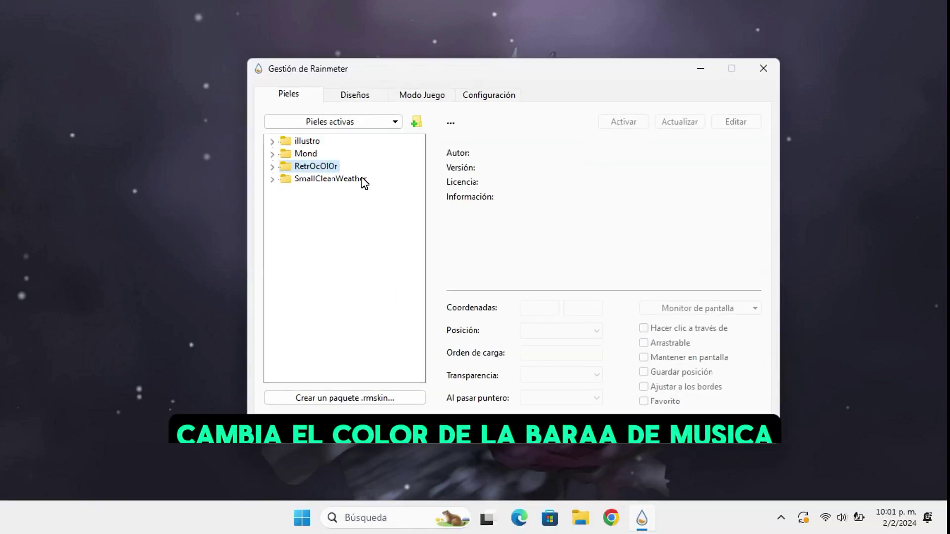
left_click_drag(395, 80, 766, 82)
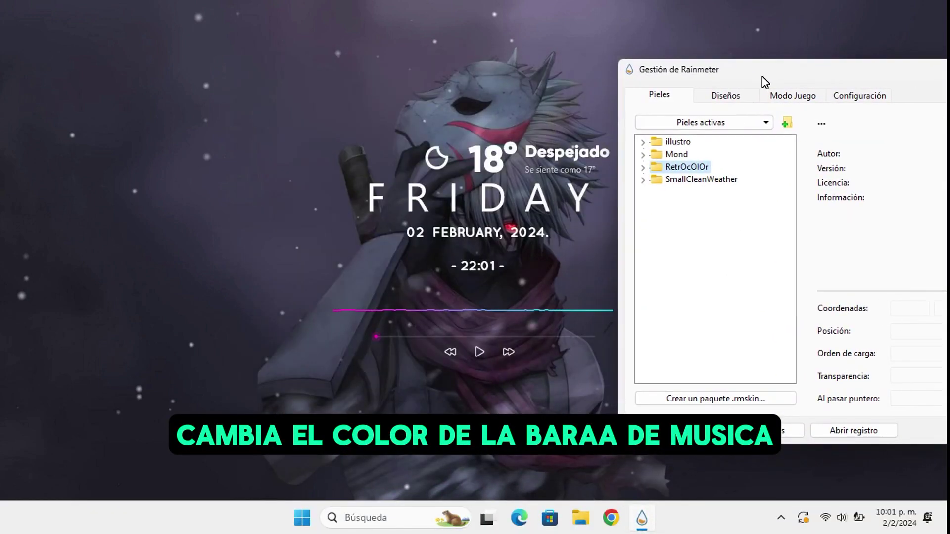
left_click(644, 168)
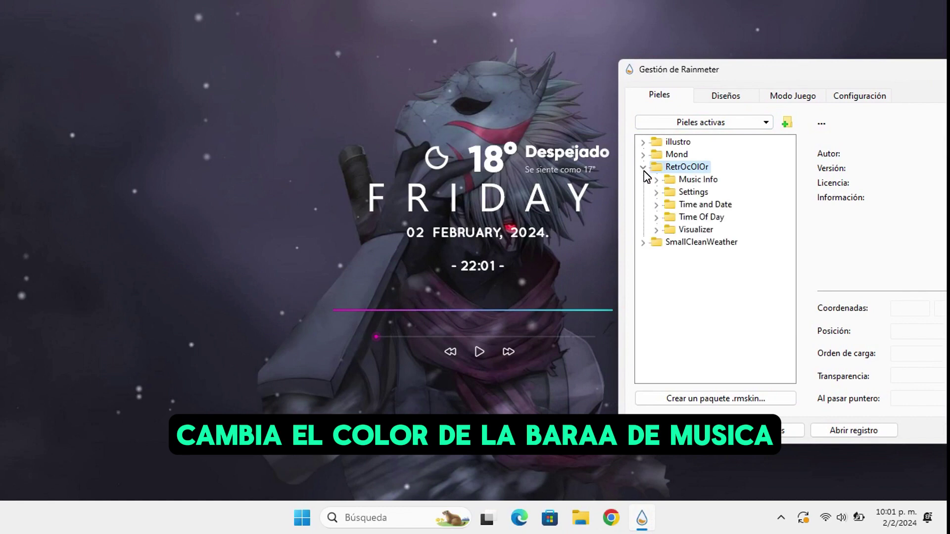
left_click(657, 192)
left_click(700, 210)
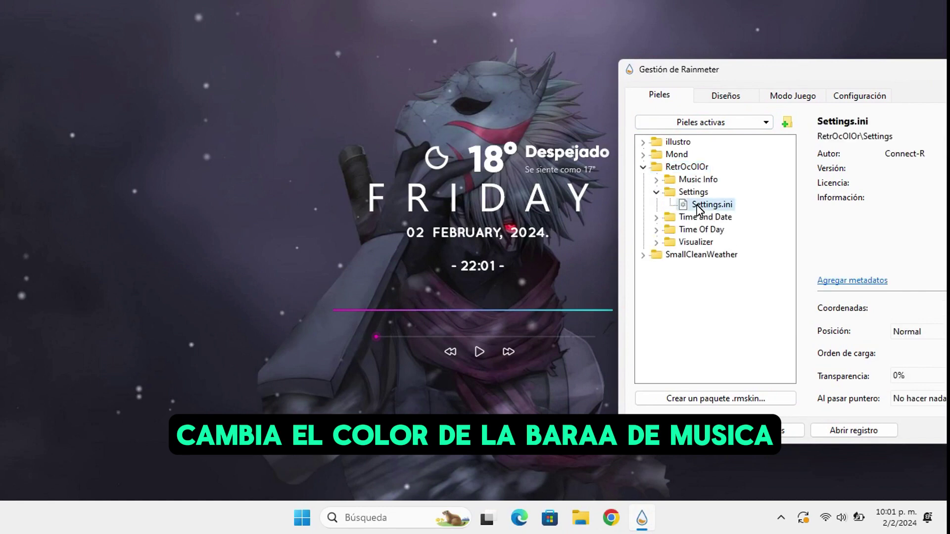
double_click(699, 210)
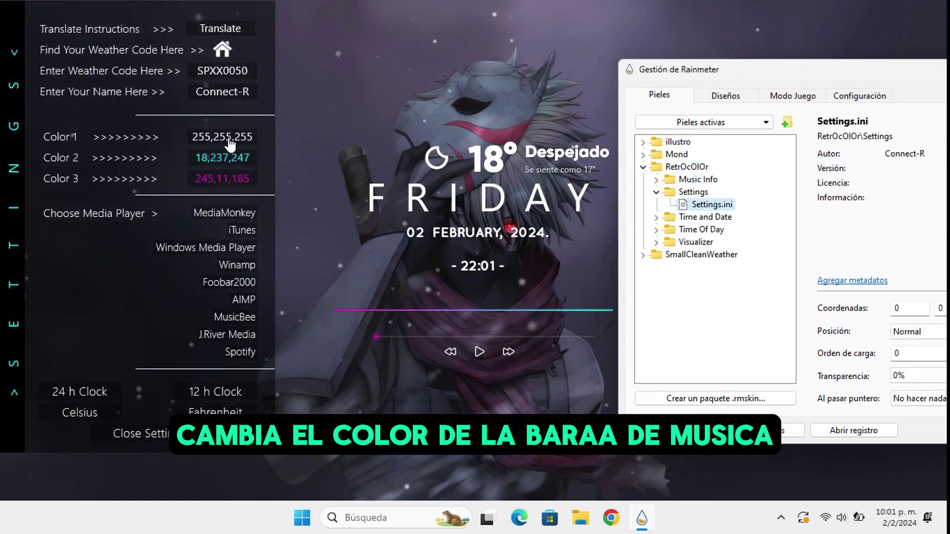
Step: Change Color 3 in the RetrOcOlOr settings to the blue 17,0,255
left_click(229, 179)
left_click_drag(490, 216, 427, 162)
left_click(557, 181)
left_click_drag(514, 203, 570, 89)
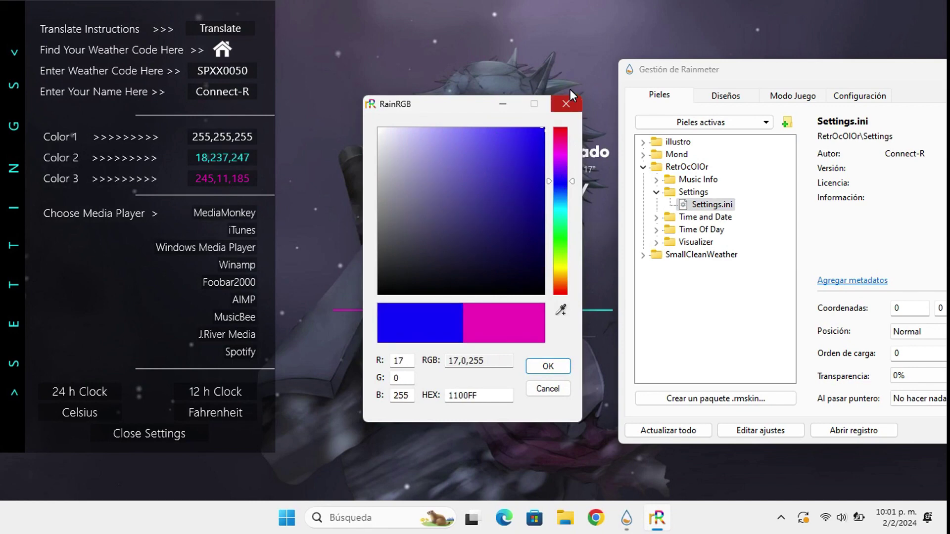
left_click(548, 367)
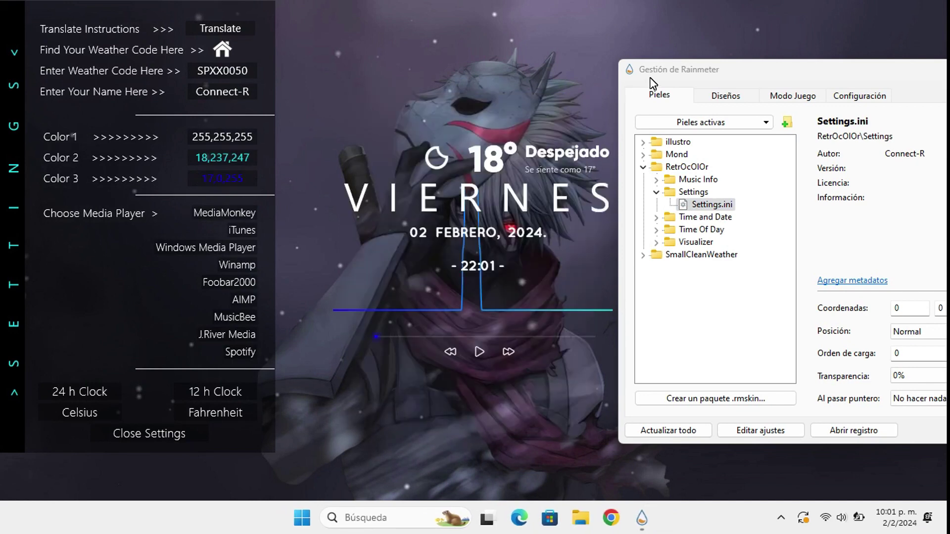
Step: Close the RetrOcOlOr settings skin and minimize the Rainmeter manager to show the desktop
left_click_drag(650, 78, 453, 101)
left_click(200, 94)
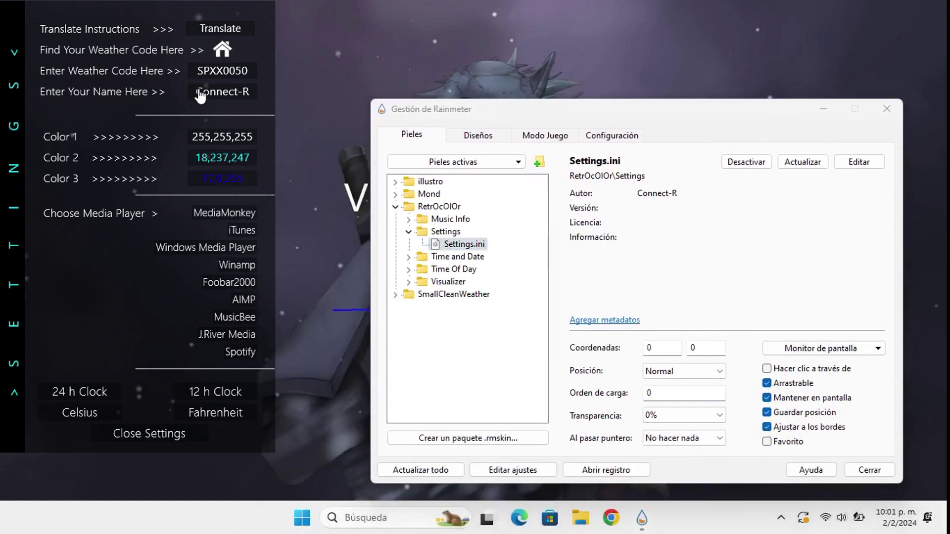
left_click(186, 435)
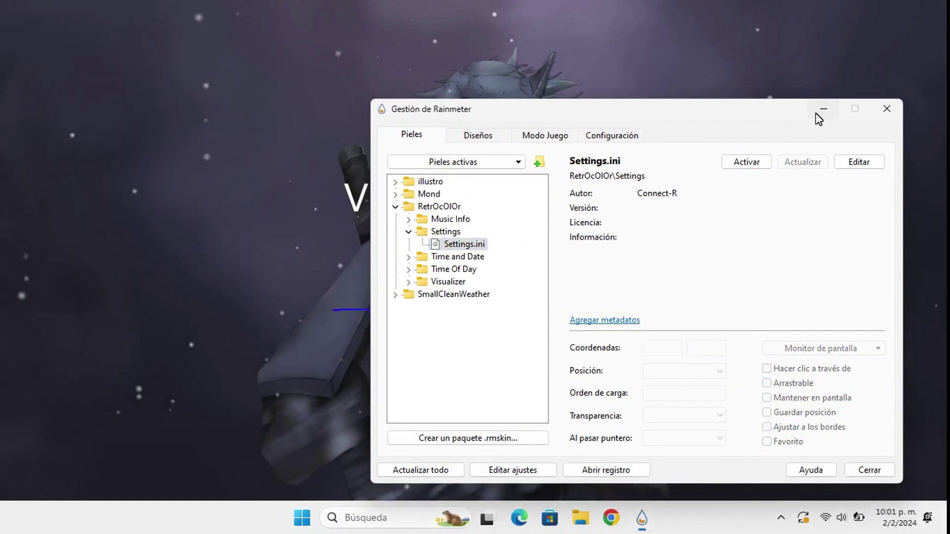
left_click(818, 113)
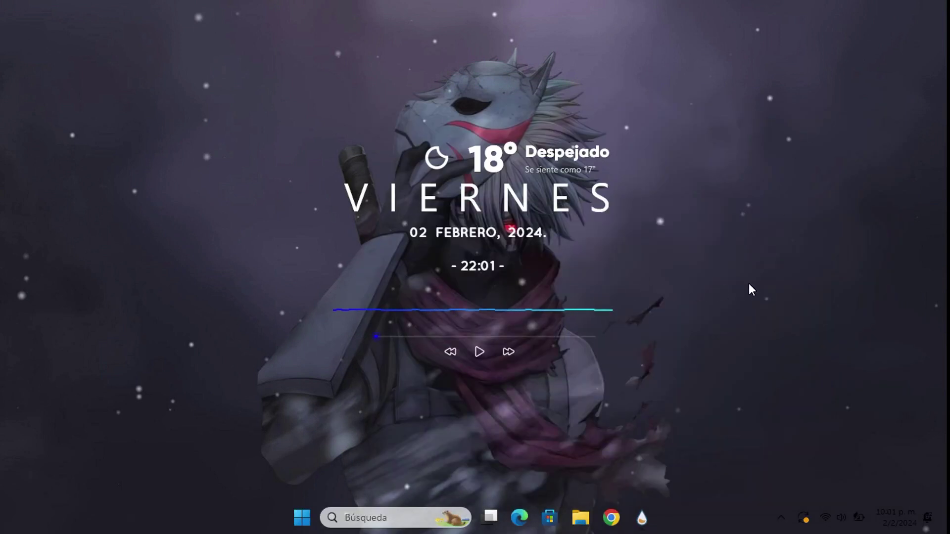
Step: Turn off the Arrastrable option of the SmallCleanWeather widget and check its configuration
right_click(562, 157)
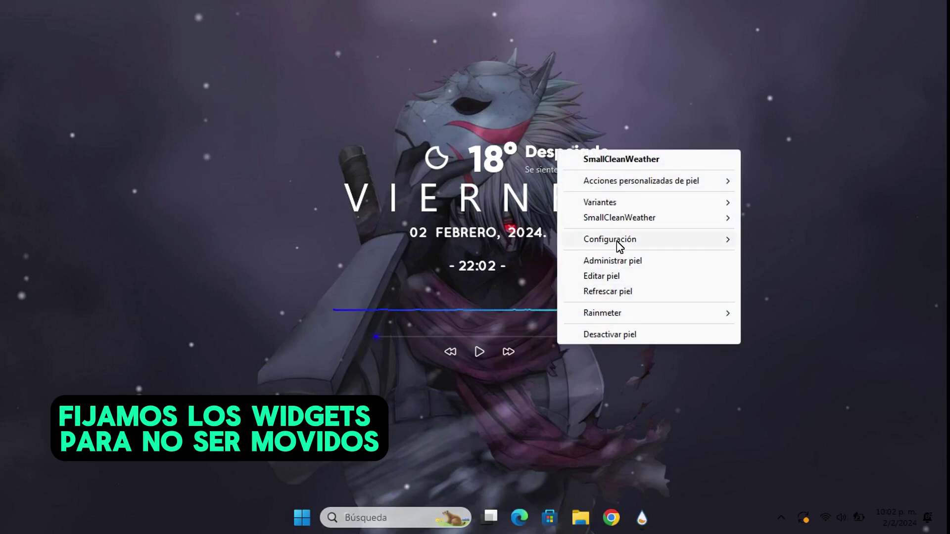
mouse_move(616, 242)
left_click(755, 315)
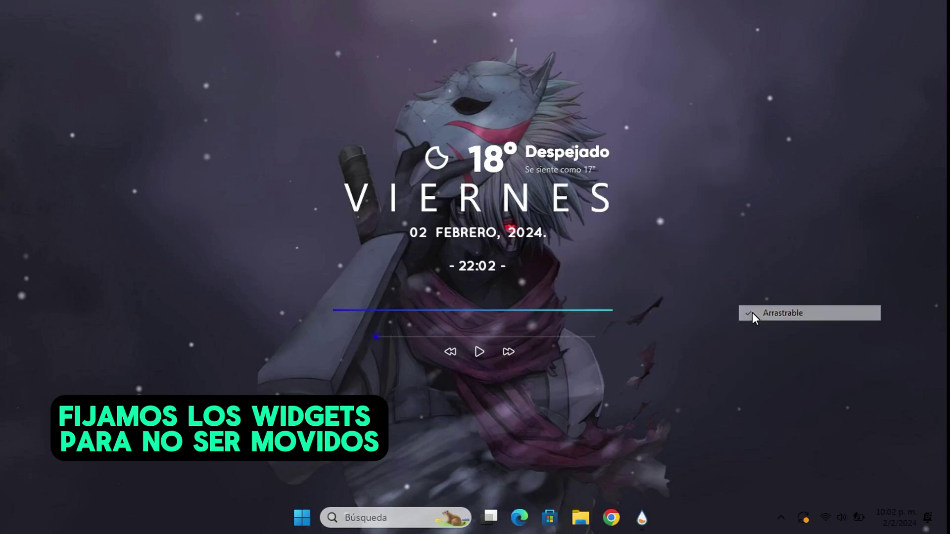
right_click(523, 194)
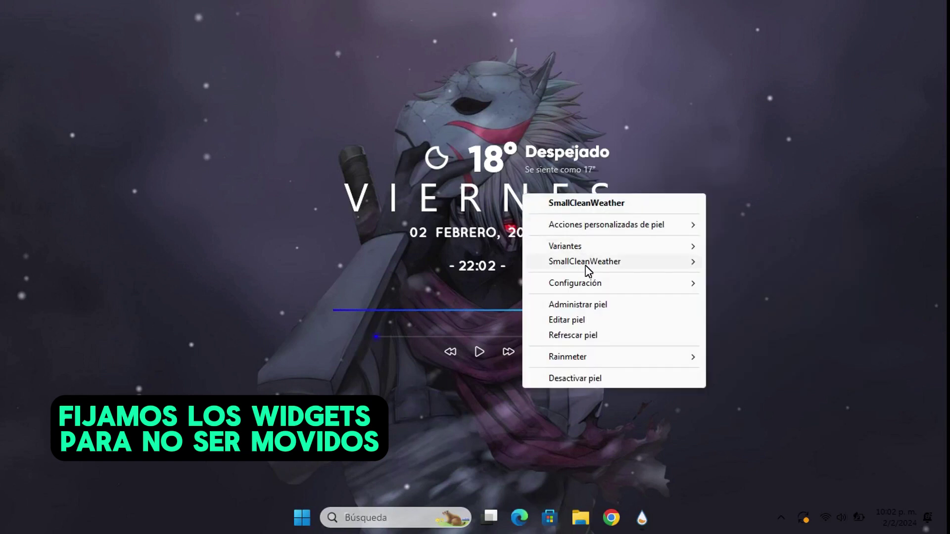
mouse_move(593, 283)
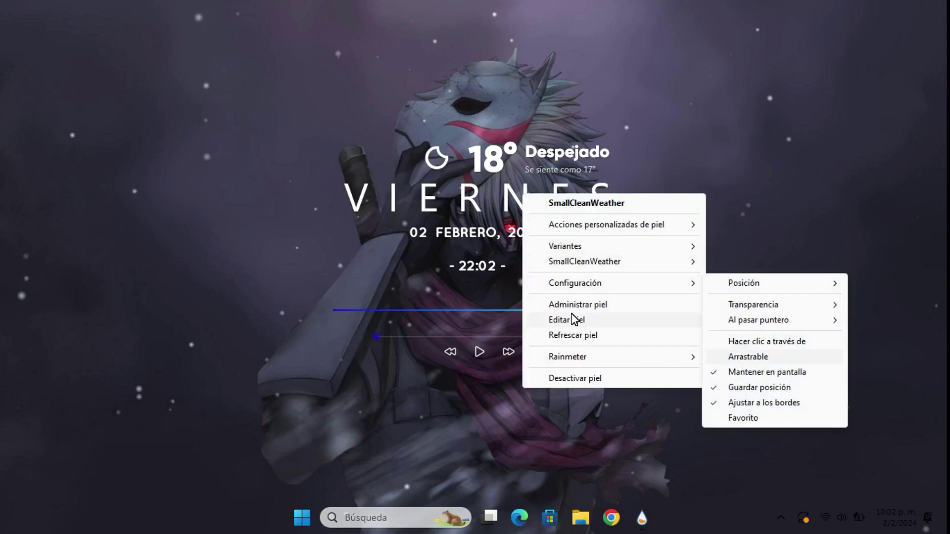
Step: Turn off the Arrastrable option of the RetrOcOlOr Music Info widget and check its configuration
right_click(485, 308)
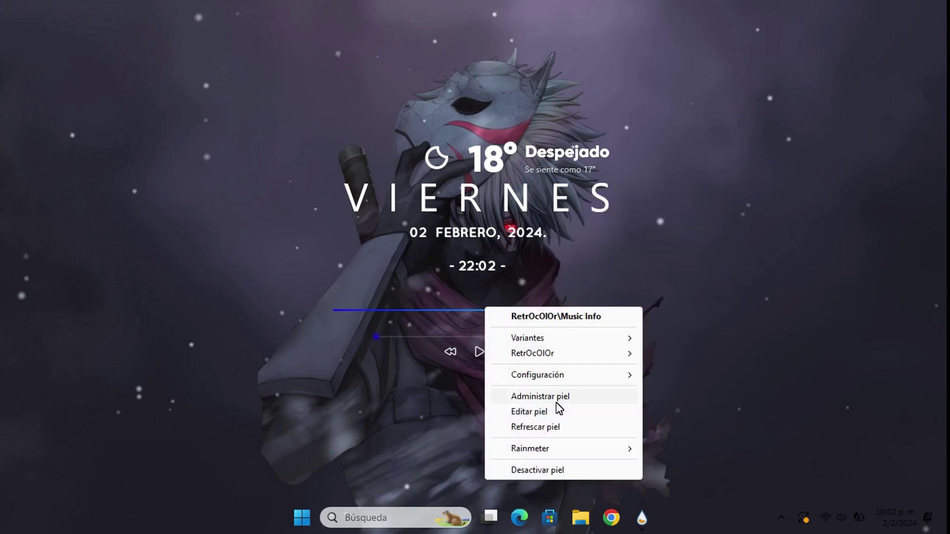
mouse_move(555, 381)
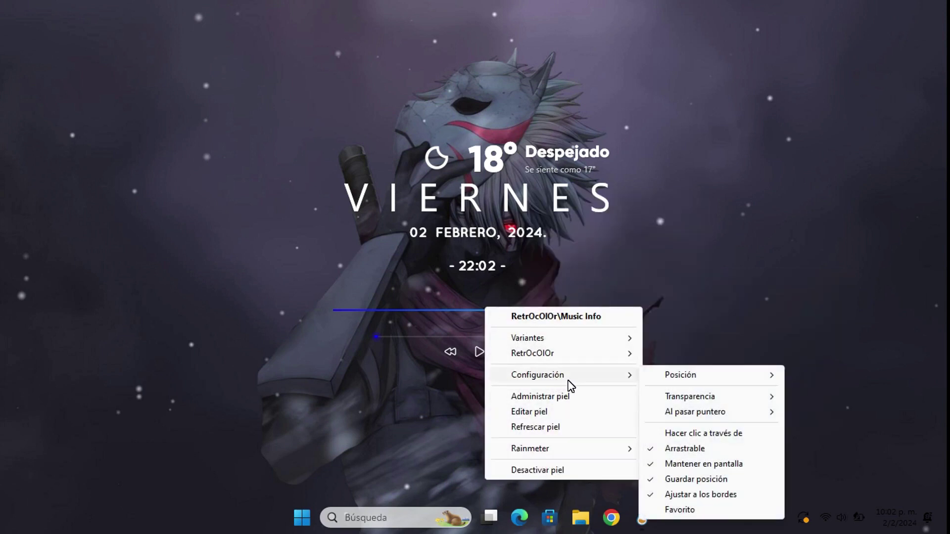
left_click(672, 451)
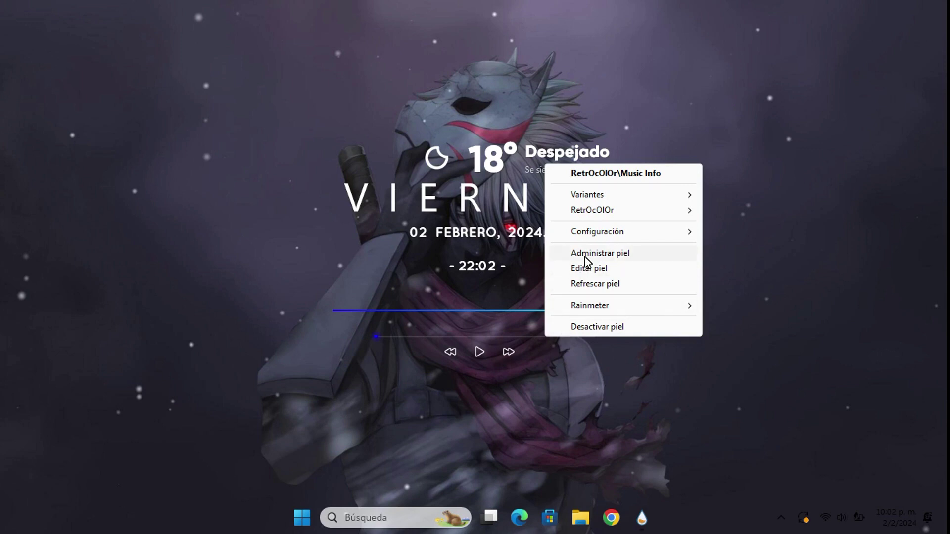
mouse_move(596, 234)
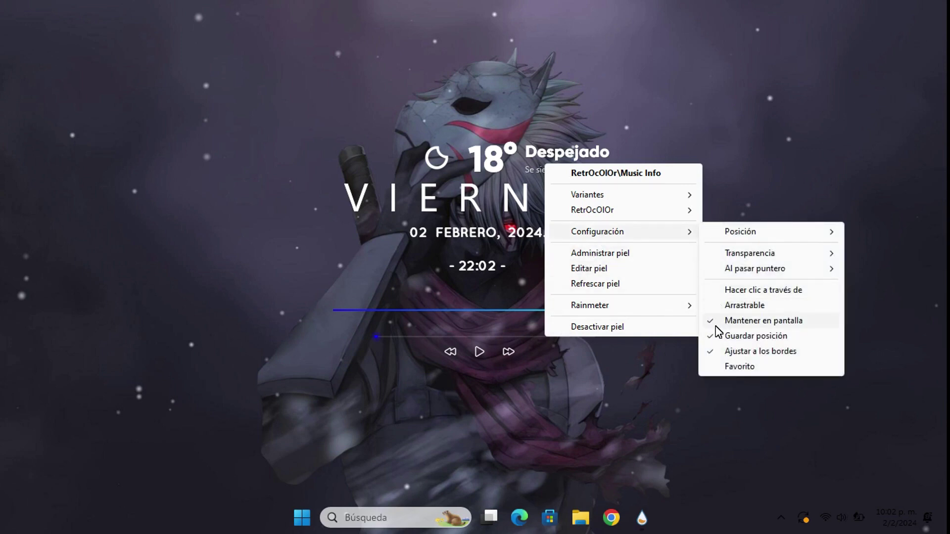
left_click(543, 404)
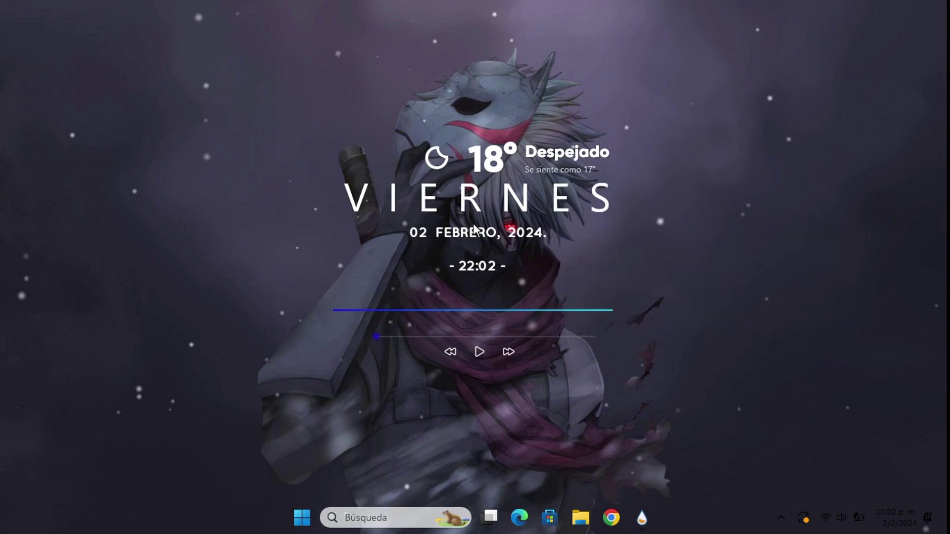